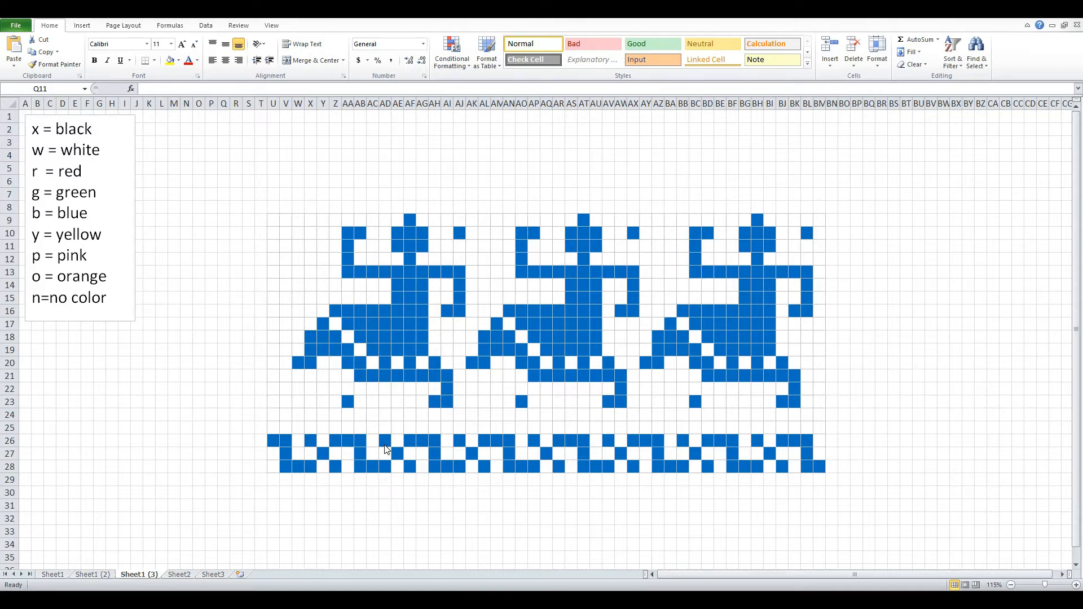
- Look through the finished pattern sheets and move Sheet1 (2) in front of Sheet1
{"action": "left_click", "coordinate": [101, 576]}
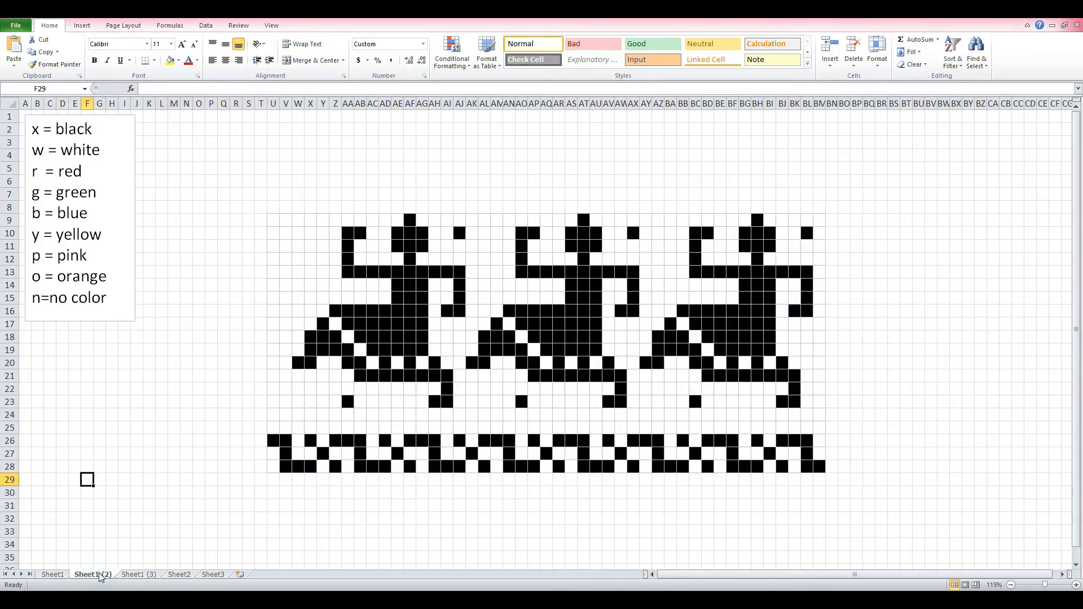
{"action": "left_click", "coordinate": [144, 575]}
{"action": "left_click", "coordinate": [60, 575]}
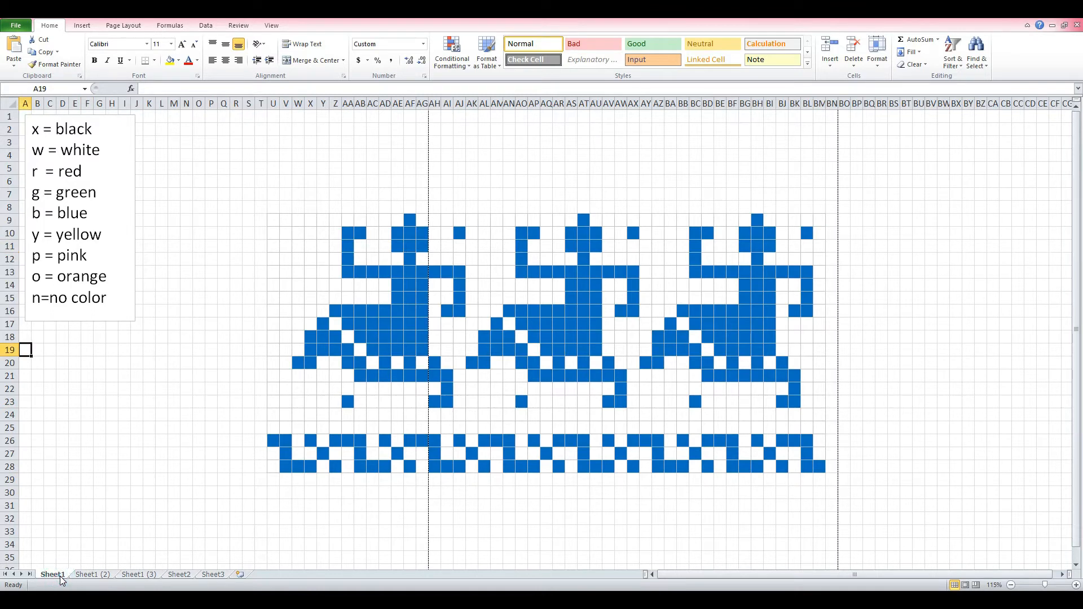
{"action": "left_click", "coordinate": [90, 574]}
{"action": "left_click", "coordinate": [234, 388]}
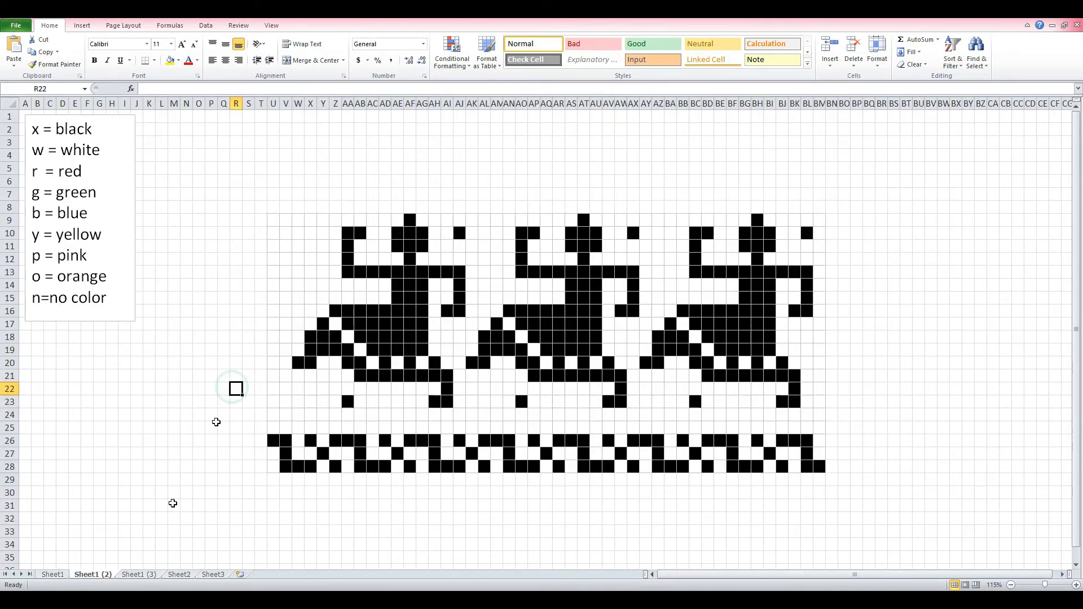
{"action": "left_click_drag", "start_coordinate": [93, 579], "coordinate": [56, 575]}
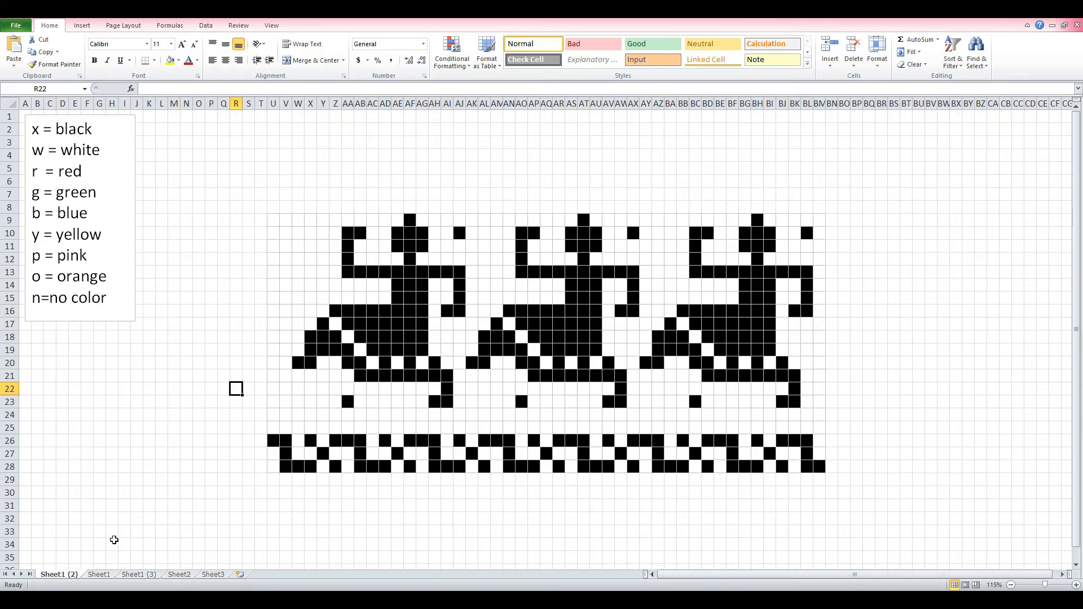
- Create a new blank workbook
{"action": "key", "text": "ctrl+n"}
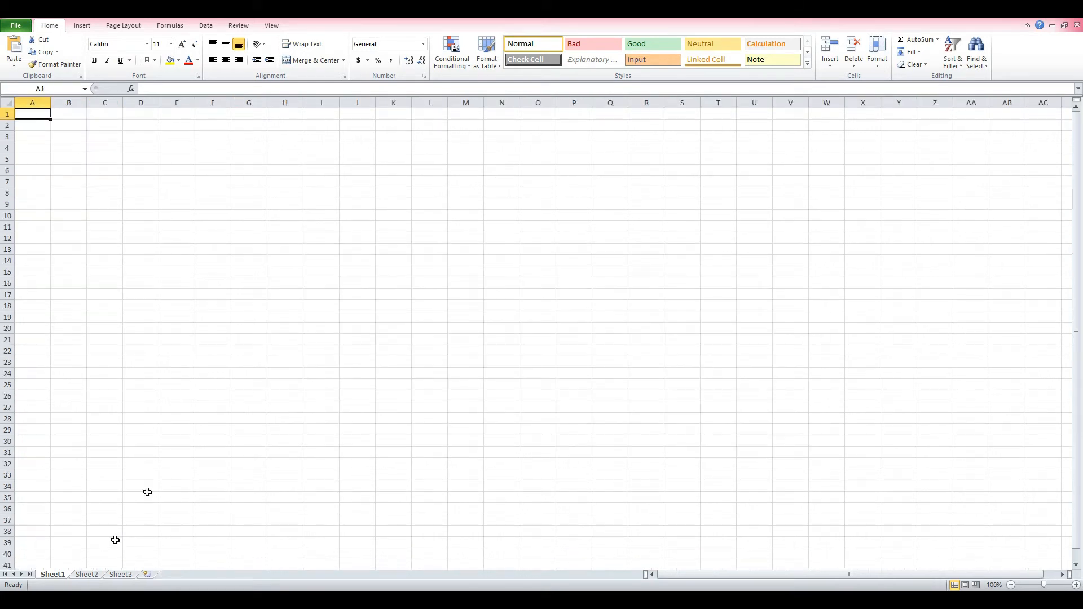
{"action": "left_click", "coordinate": [68, 161]}
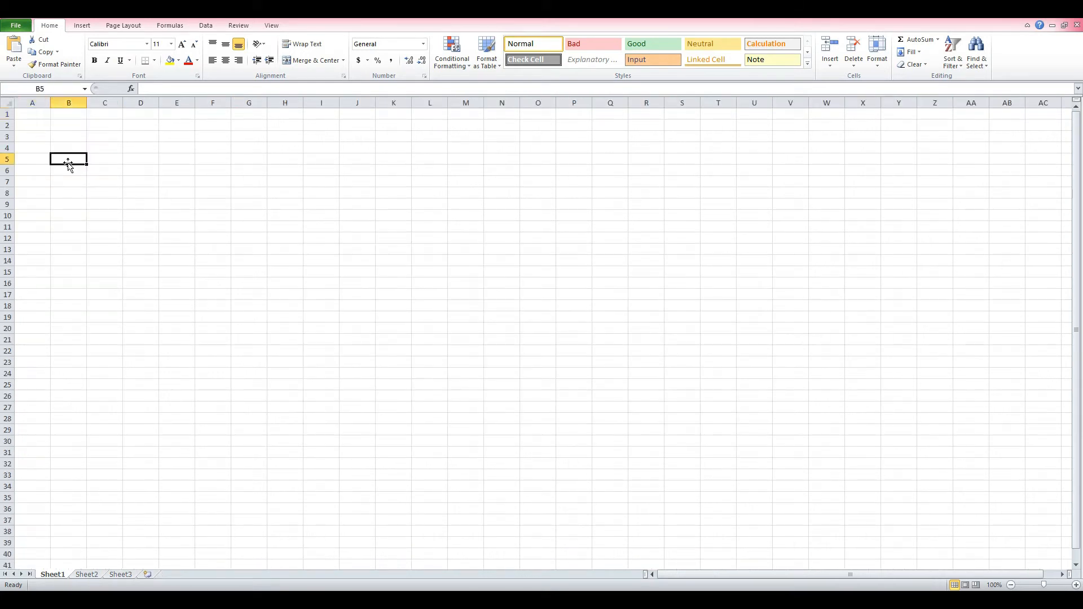
{"action": "left_click", "coordinate": [31, 121]}
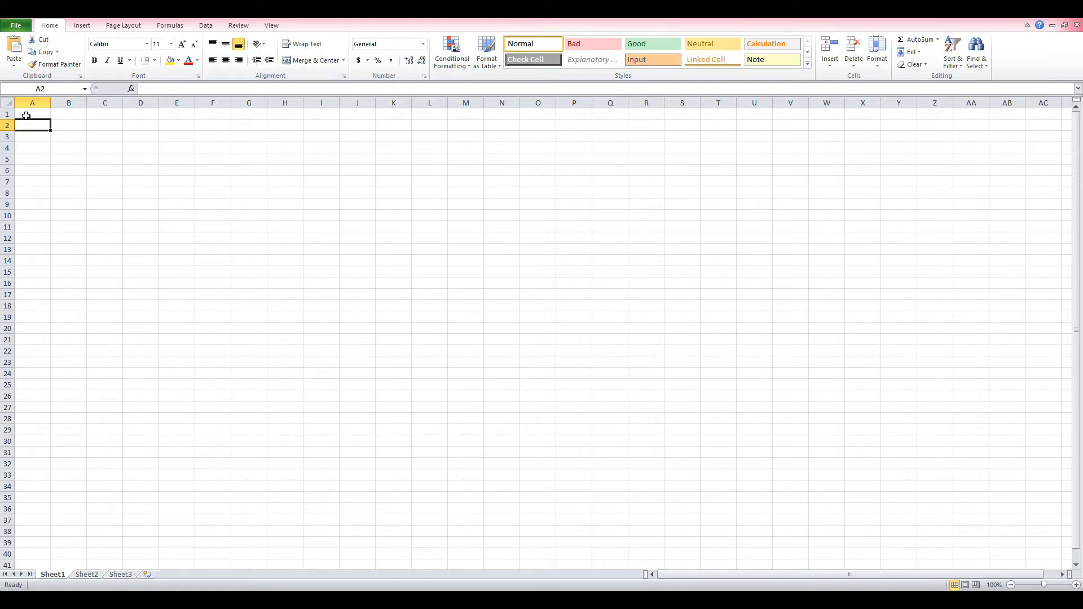
{"action": "key", "text": "ctrl+a"}
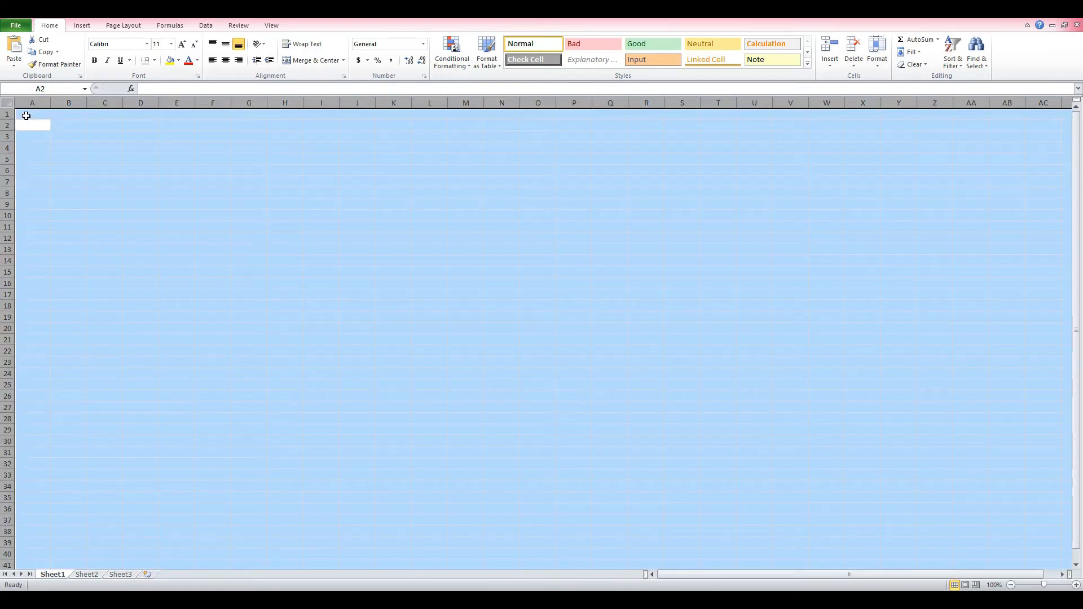
{"action": "left_click", "coordinate": [36, 138]}
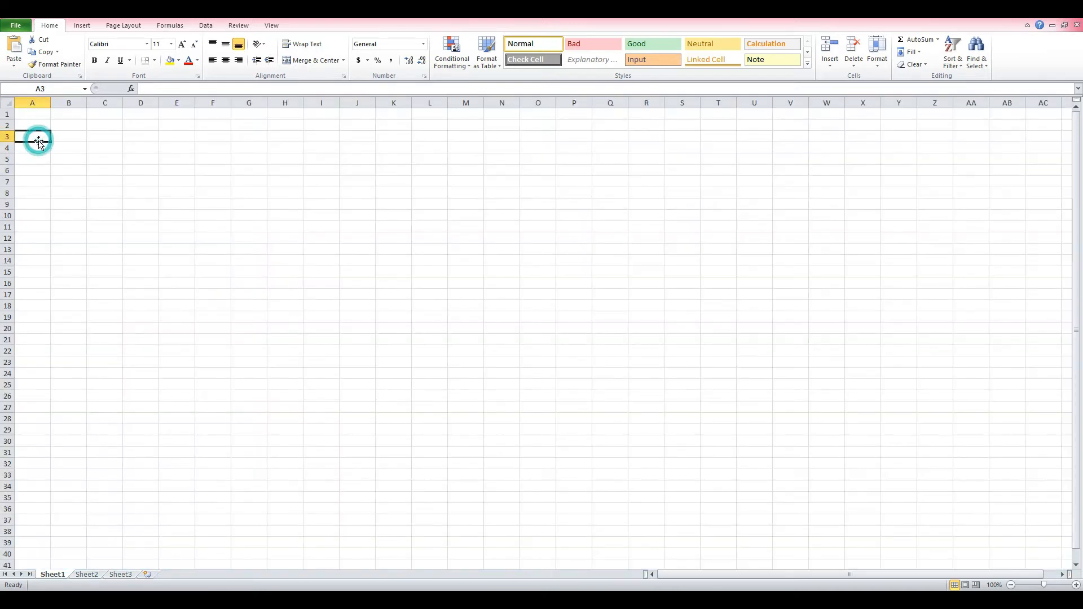
- Set the column width of the entire sheet to 2 to make a grid of roughly square cells
{"action": "left_click", "coordinate": [10, 105]}
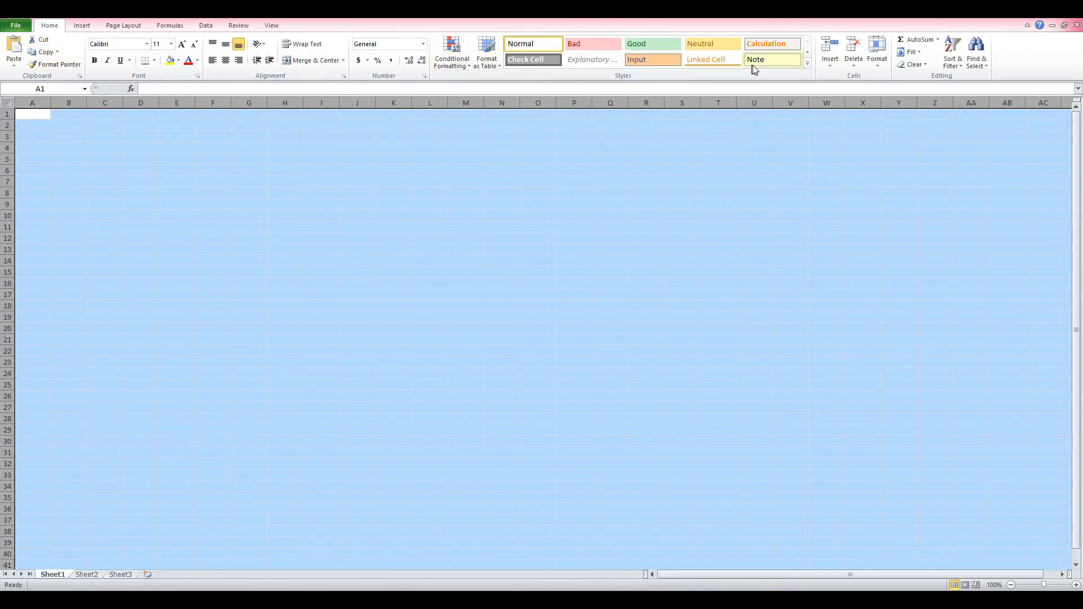
{"action": "left_click", "coordinate": [877, 66]}
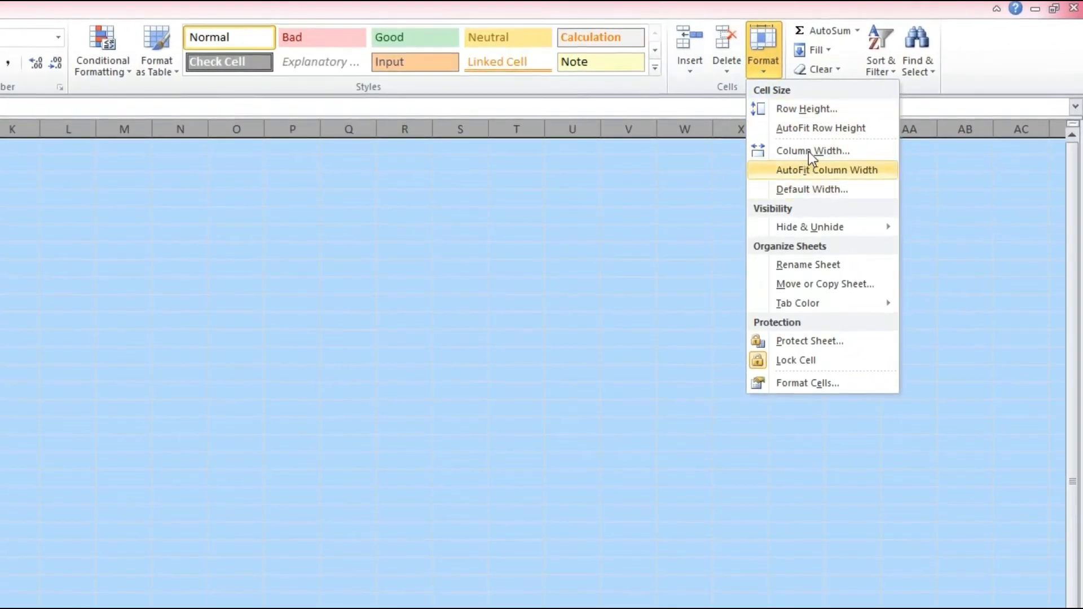
{"action": "left_click", "coordinate": [810, 151]}
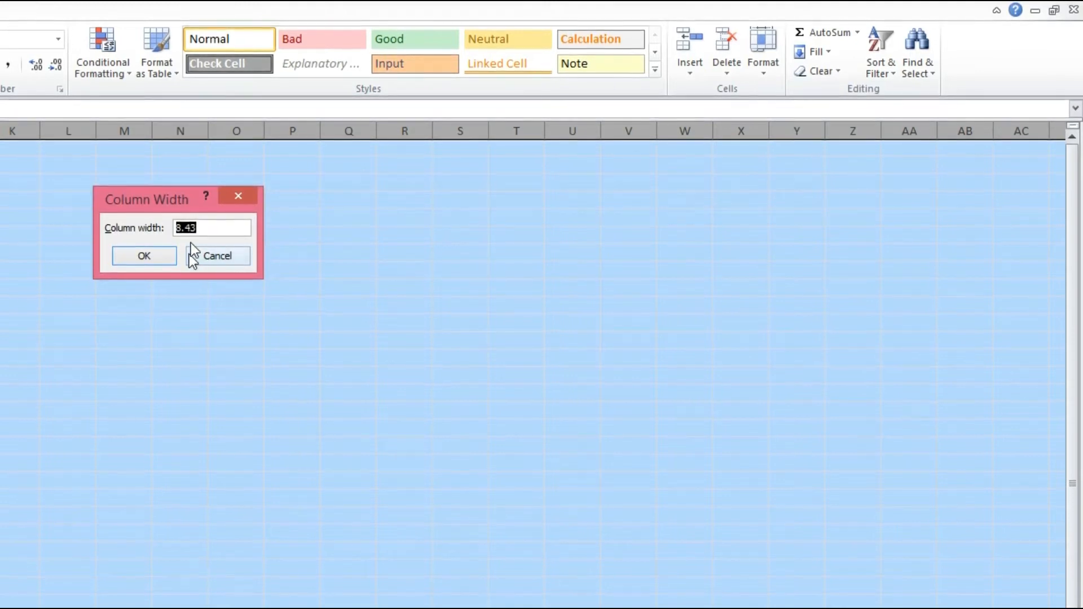
{"action": "type", "text": "2"}
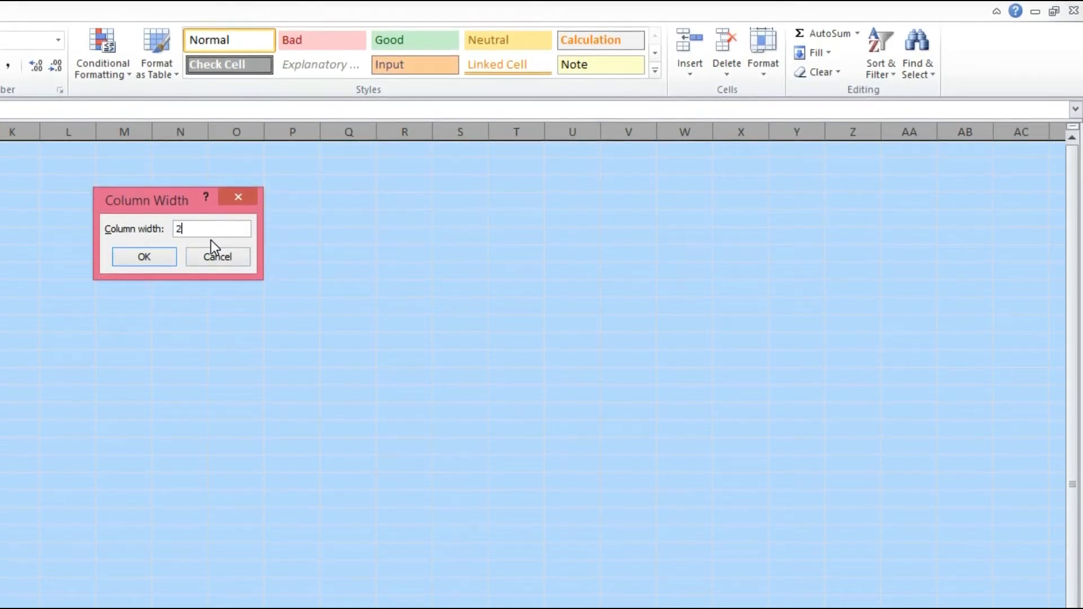
{"action": "left_click", "coordinate": [144, 258]}
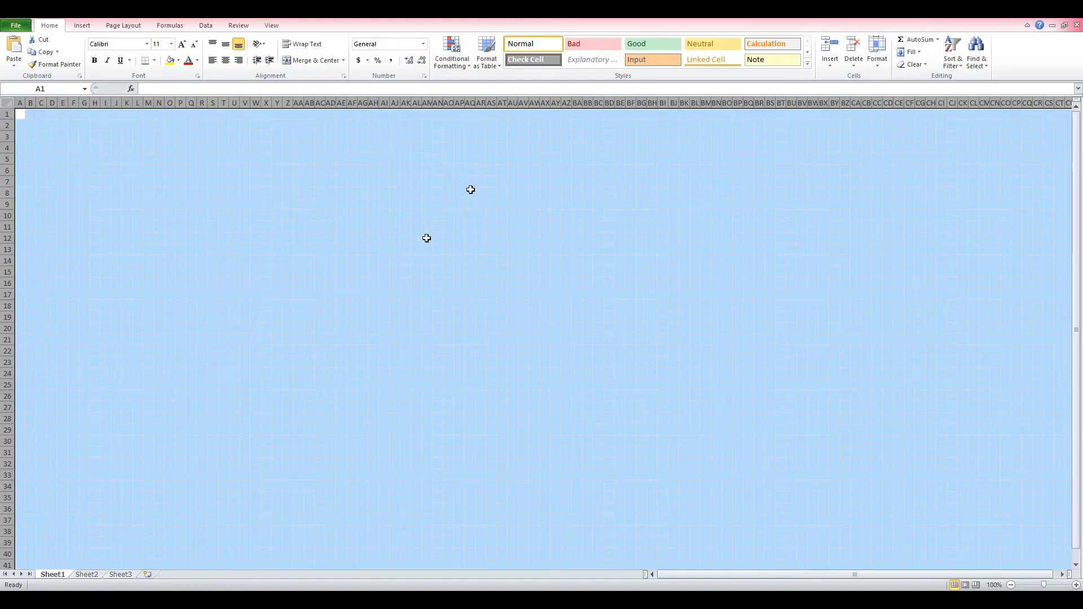
{"action": "left_click", "coordinate": [405, 249]}
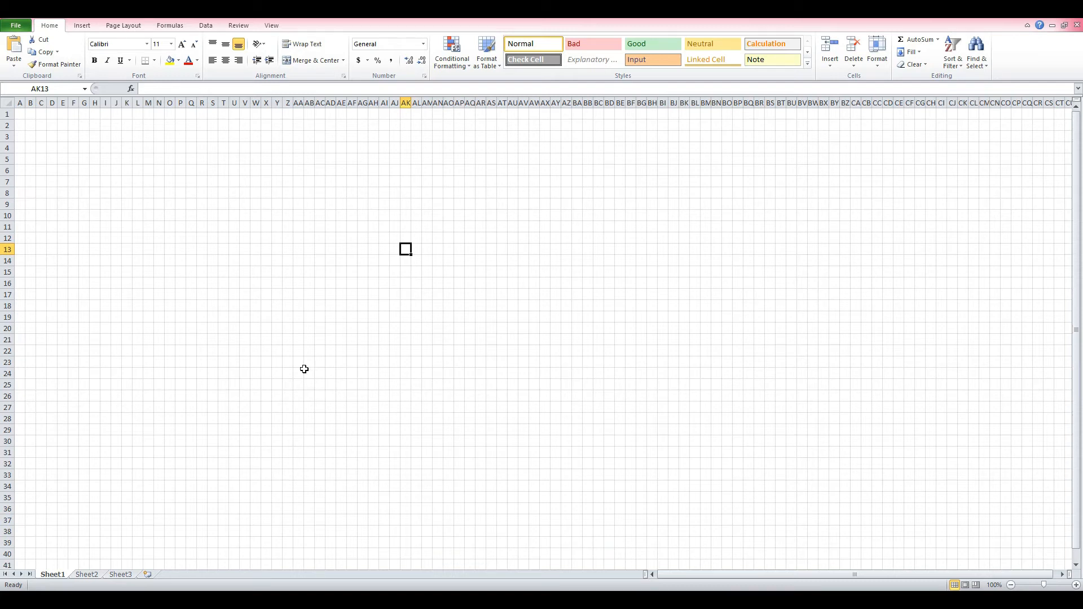
- Fill cells AB17, AD20 and AG23 with yellow one at a time
{"action": "left_click", "coordinate": [309, 294]}
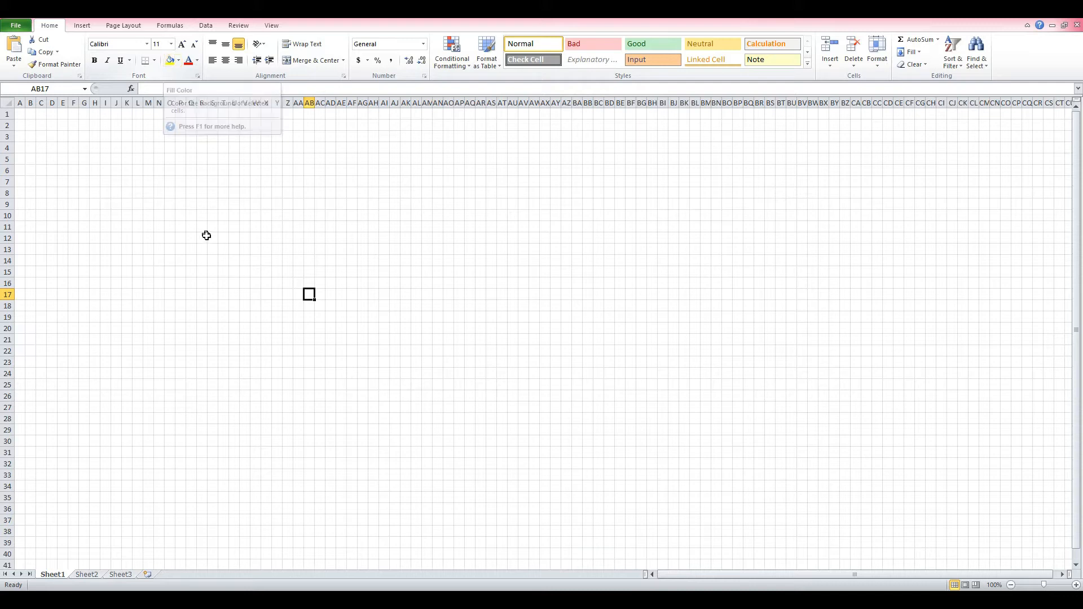
{"action": "left_click", "coordinate": [170, 61]}
{"action": "left_click", "coordinate": [330, 328]}
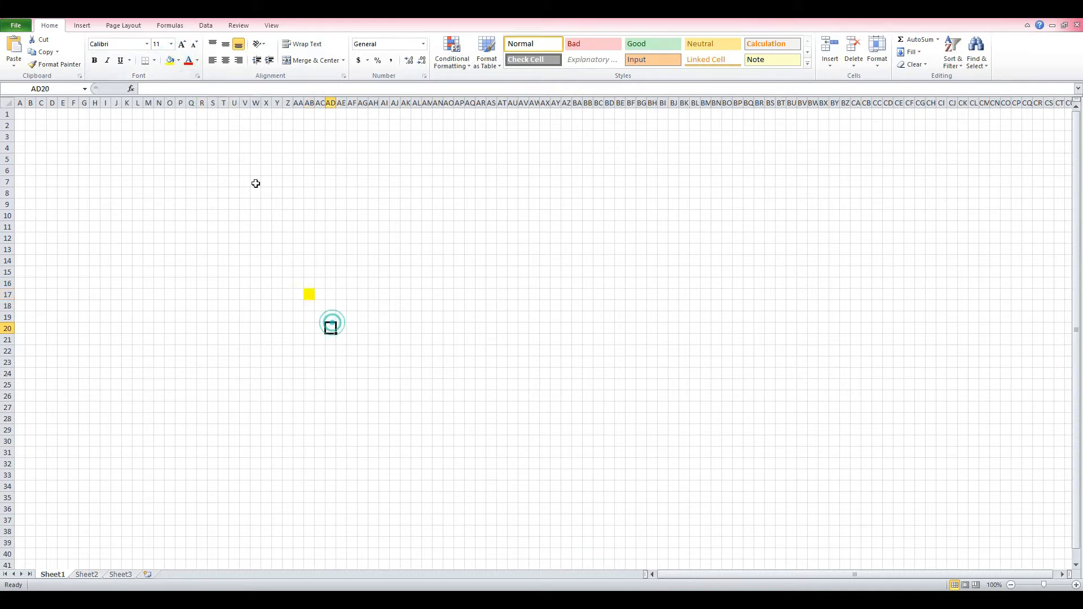
{"action": "left_click", "coordinate": [169, 60]}
{"action": "left_click", "coordinate": [364, 362]}
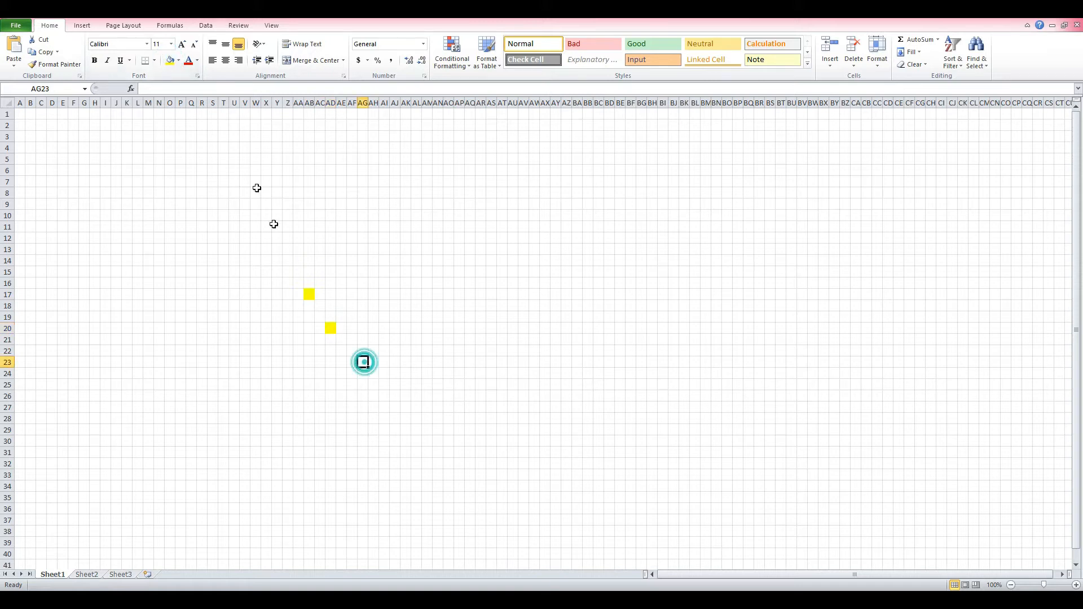
{"action": "left_click", "coordinate": [170, 60]}
- Undo the three yellow cell fills
{"action": "key", "text": "ctrl+z"}
{"action": "key", "text": "ctrl+z"}
{"action": "key", "text": "ctrl+z"}
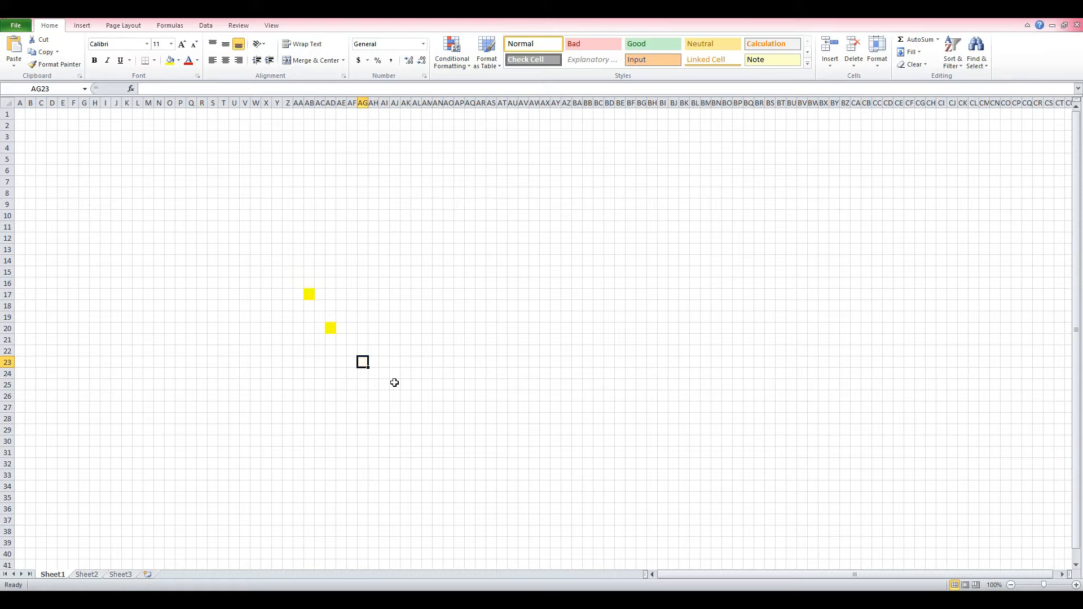
{"action": "left_click", "coordinate": [395, 328]}
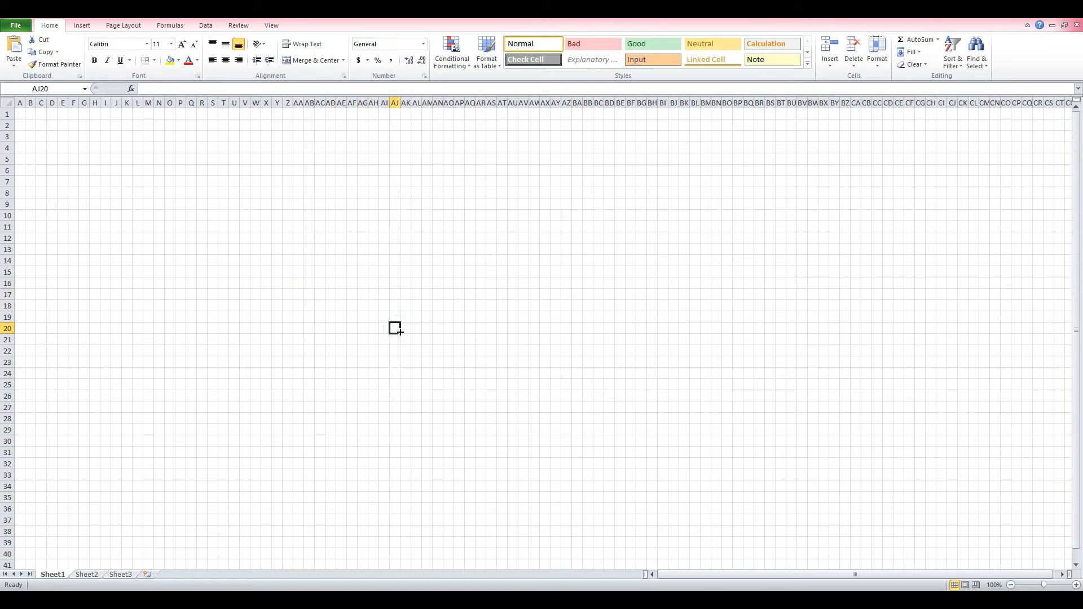
- Start a new conditional formatting rule for the entire sheet that formats only cells with a value equal to x
{"action": "left_click", "coordinate": [8, 103]}
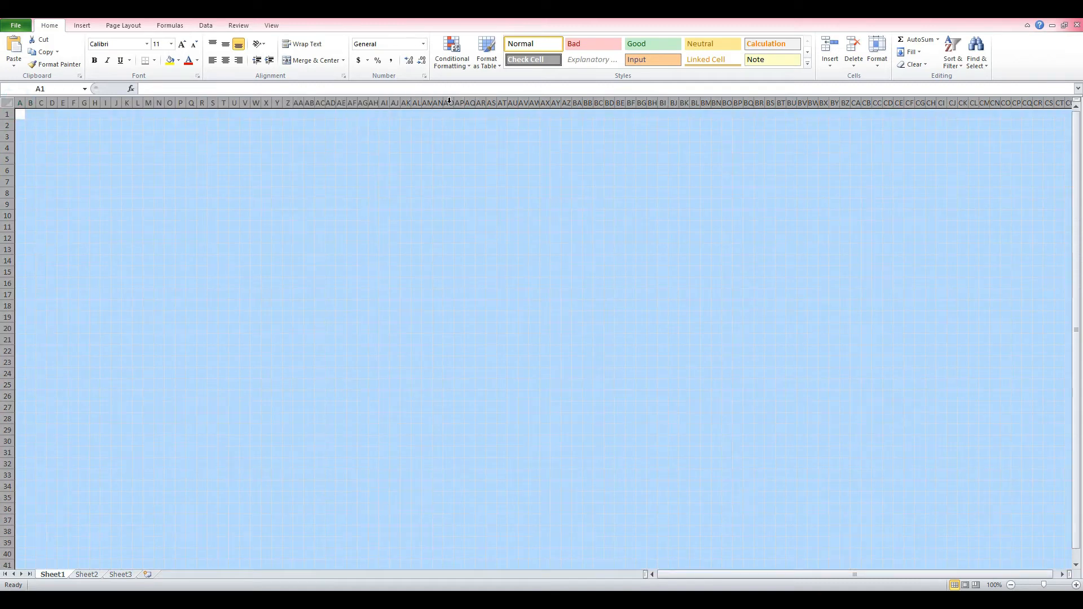
{"action": "left_click", "coordinate": [466, 66]}
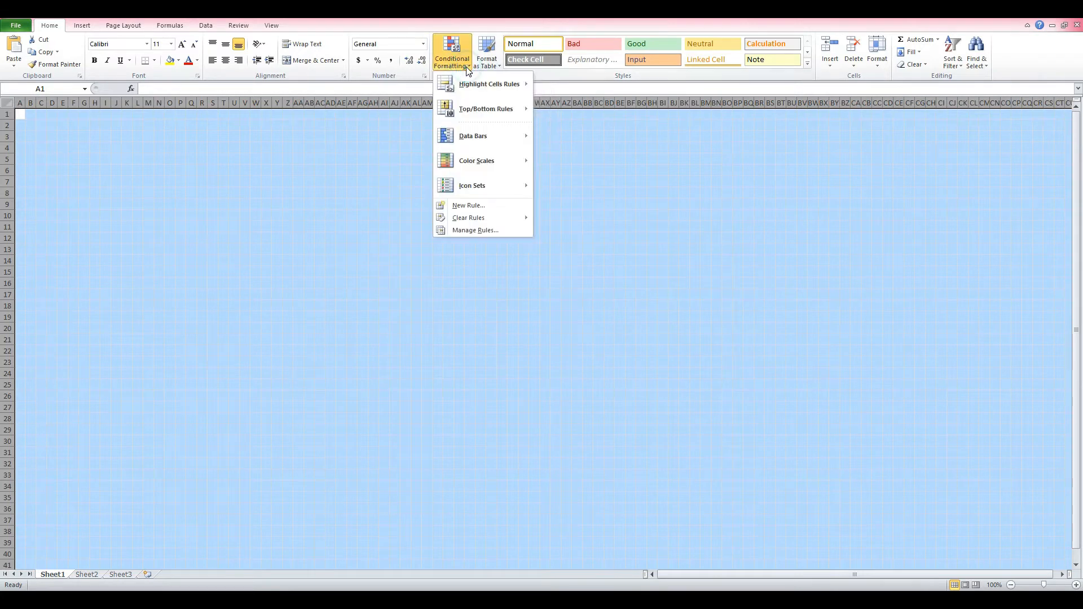
{"action": "left_click", "coordinate": [480, 207]}
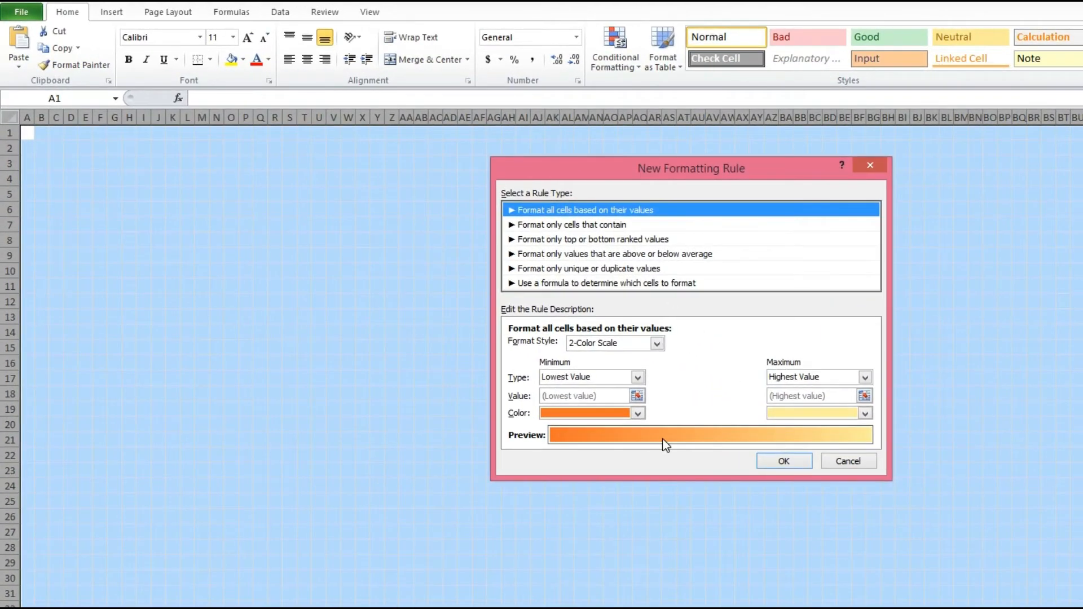
{"action": "left_click", "coordinate": [561, 225]}
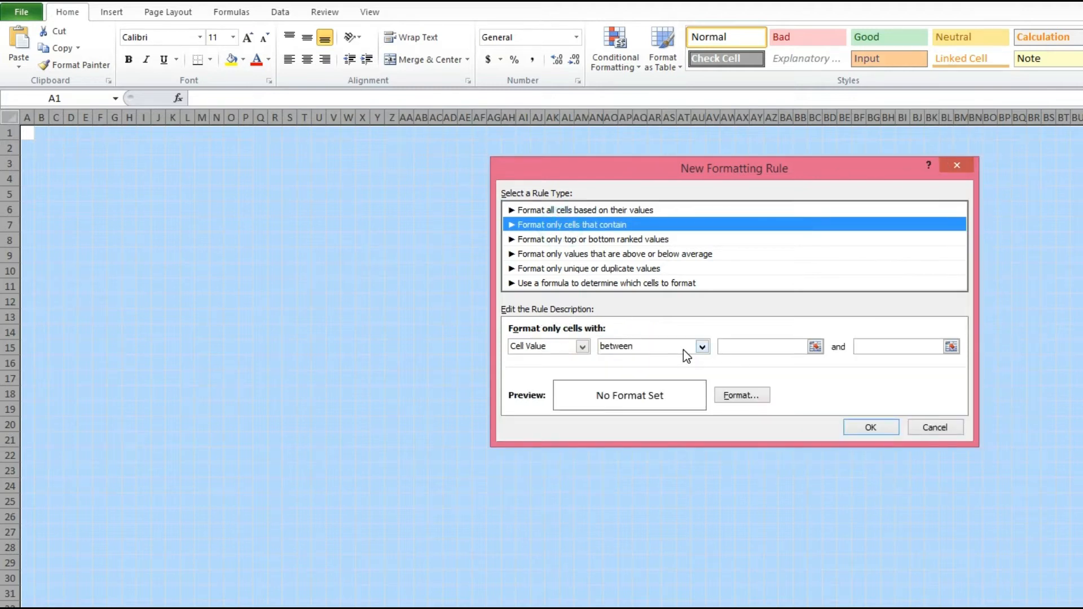
{"action": "left_click", "coordinate": [683, 351]}
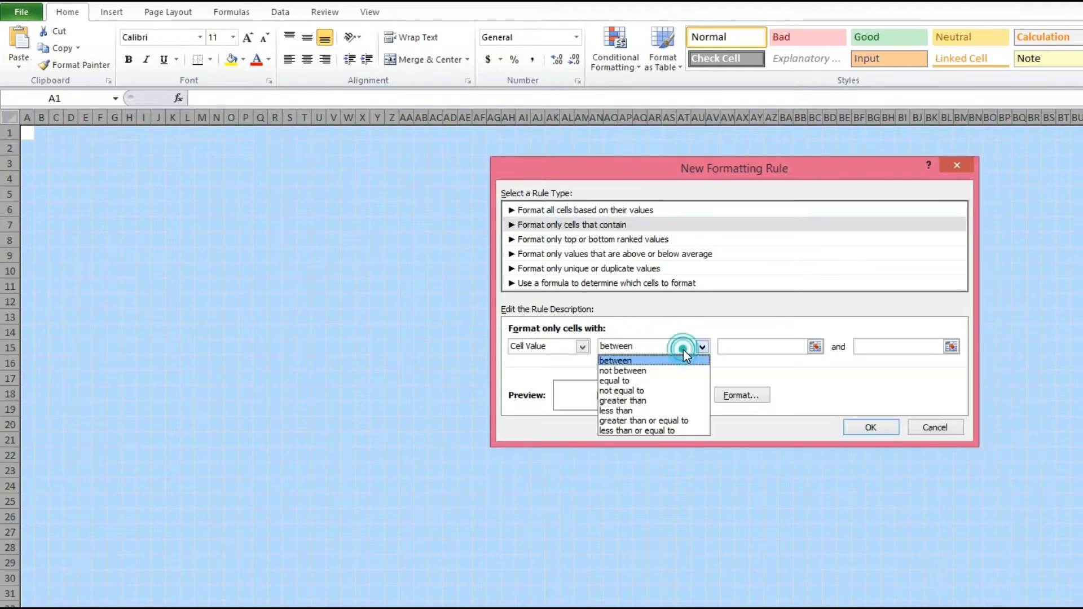
{"action": "left_click", "coordinate": [652, 381]}
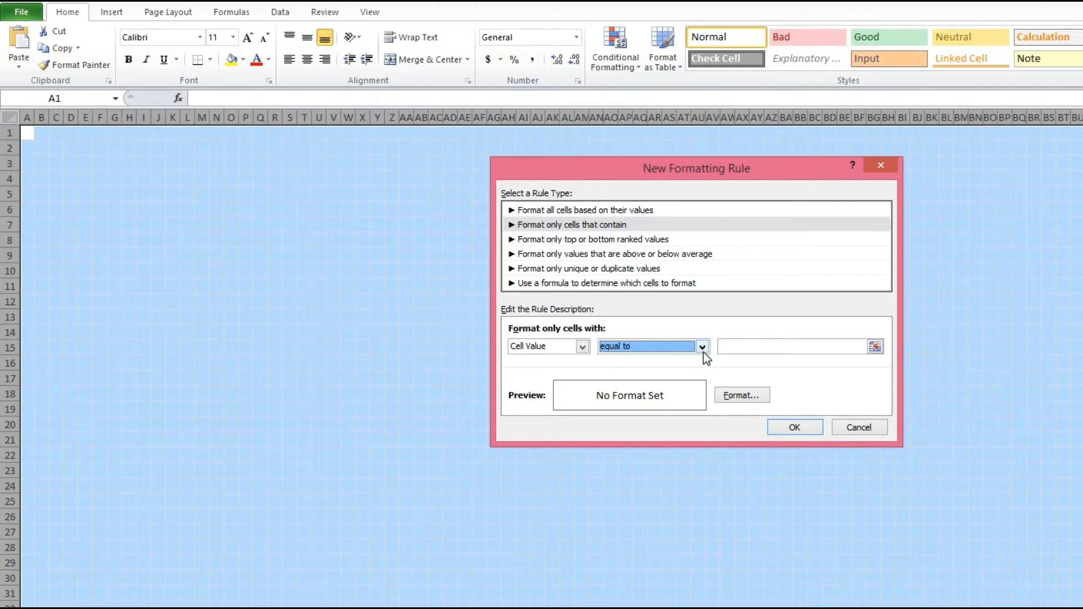
{"action": "left_click", "coordinate": [750, 349]}
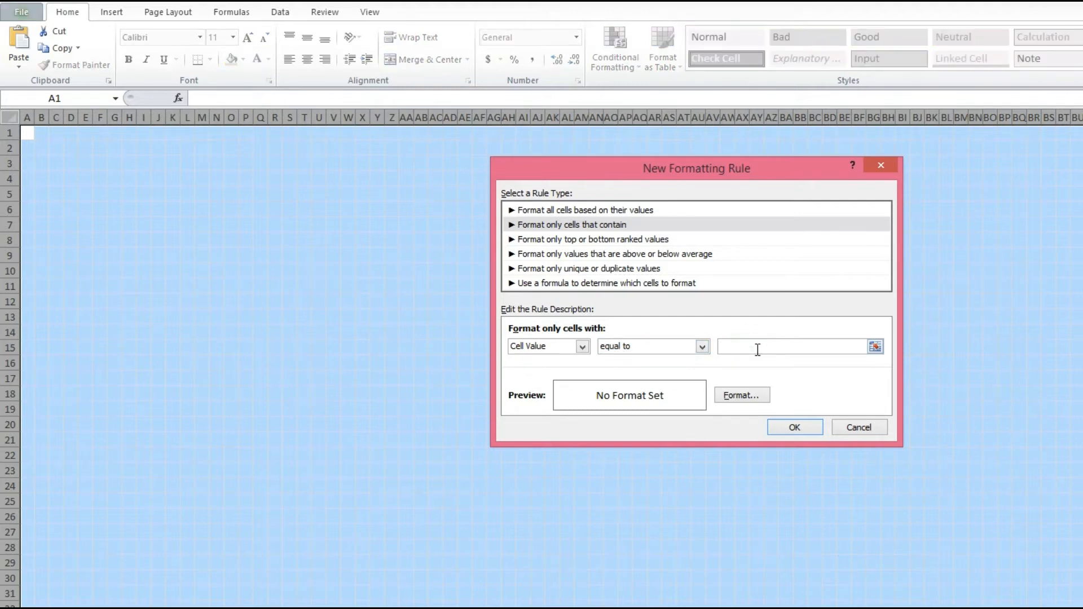
{"action": "type", "text": "x"}
- Set the rule's format to the Automatic font color and a black background fill
{"action": "left_click", "coordinate": [725, 396]}
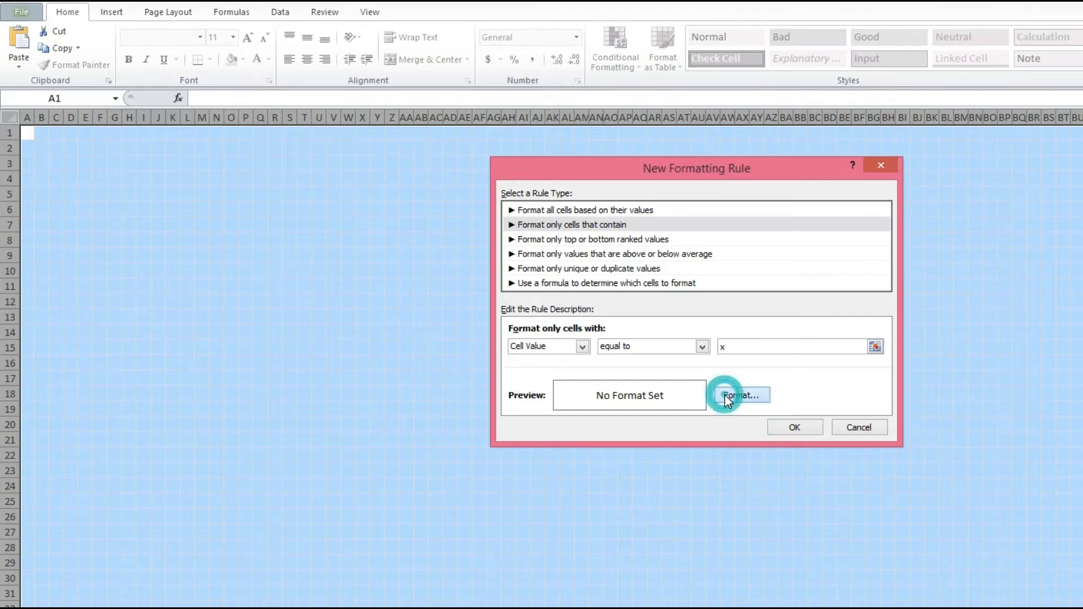
{"action": "left_click_drag", "start_coordinate": [703, 131], "coordinate": [695, 219]}
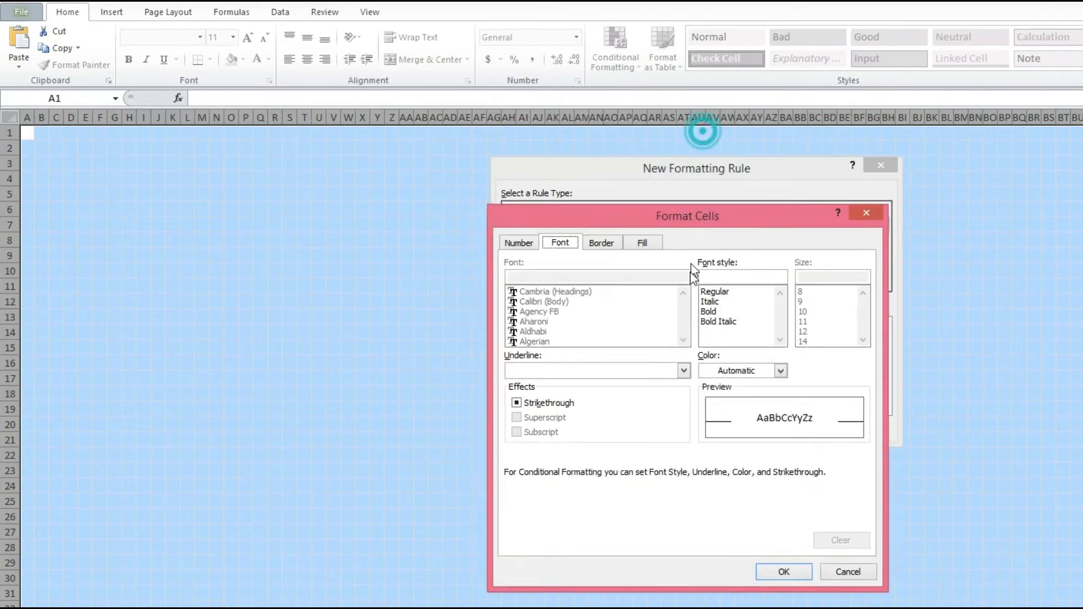
{"action": "left_click_drag", "start_coordinate": [693, 274], "coordinate": [302, 168]}
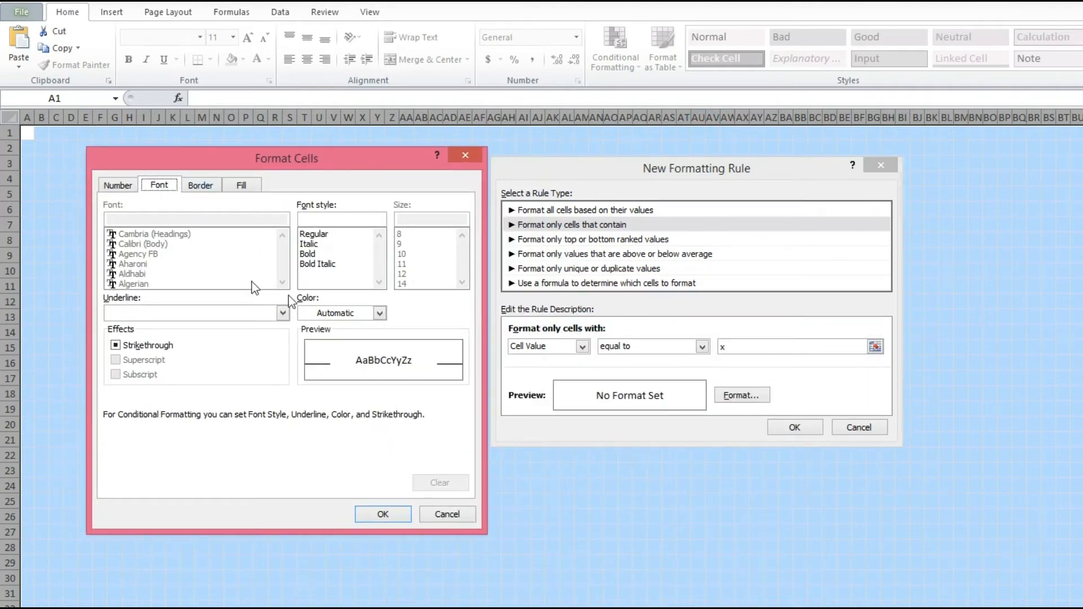
{"action": "left_click", "coordinate": [379, 313]}
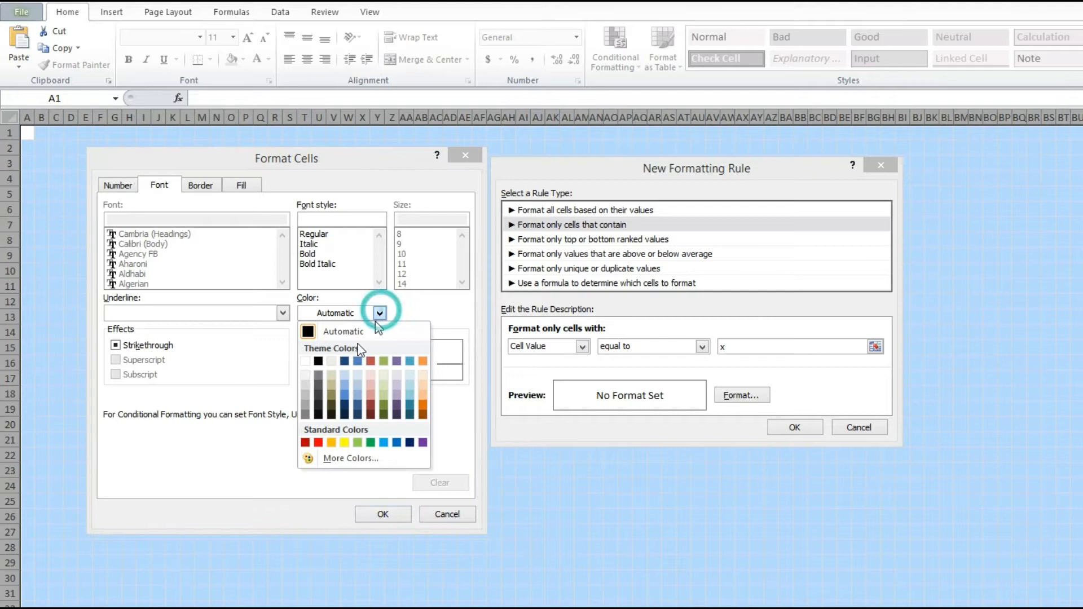
{"action": "left_click", "coordinate": [308, 331]}
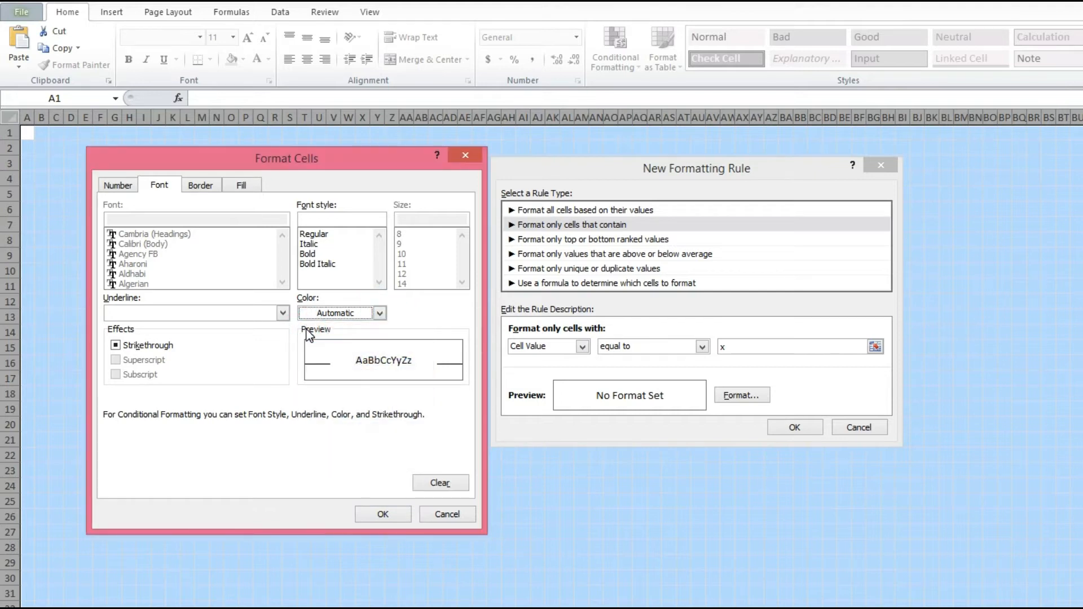
{"action": "left_click", "coordinate": [239, 186]}
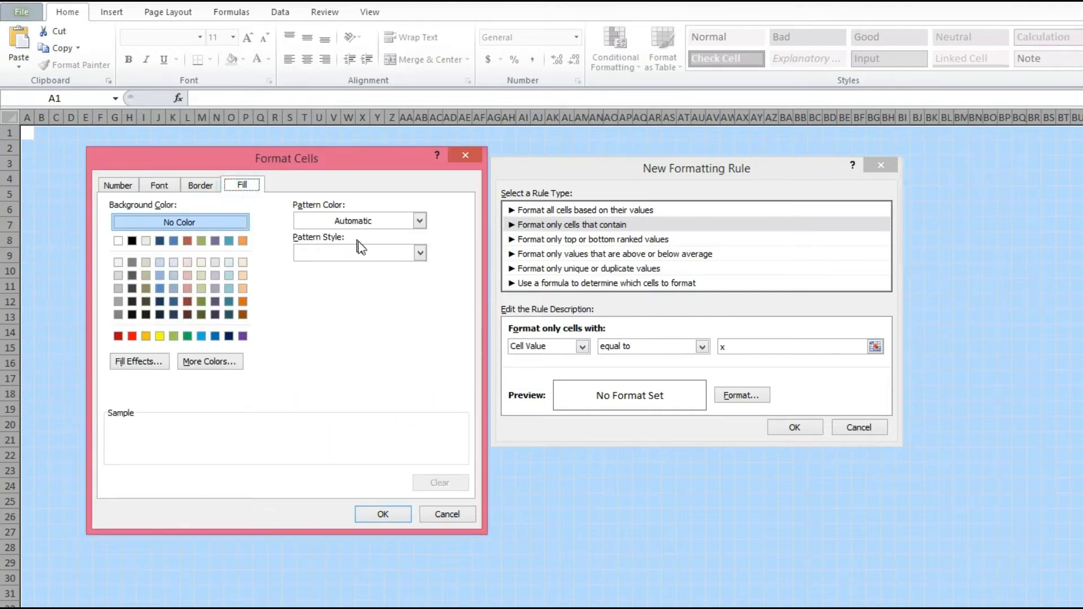
{"action": "left_click", "coordinate": [132, 241]}
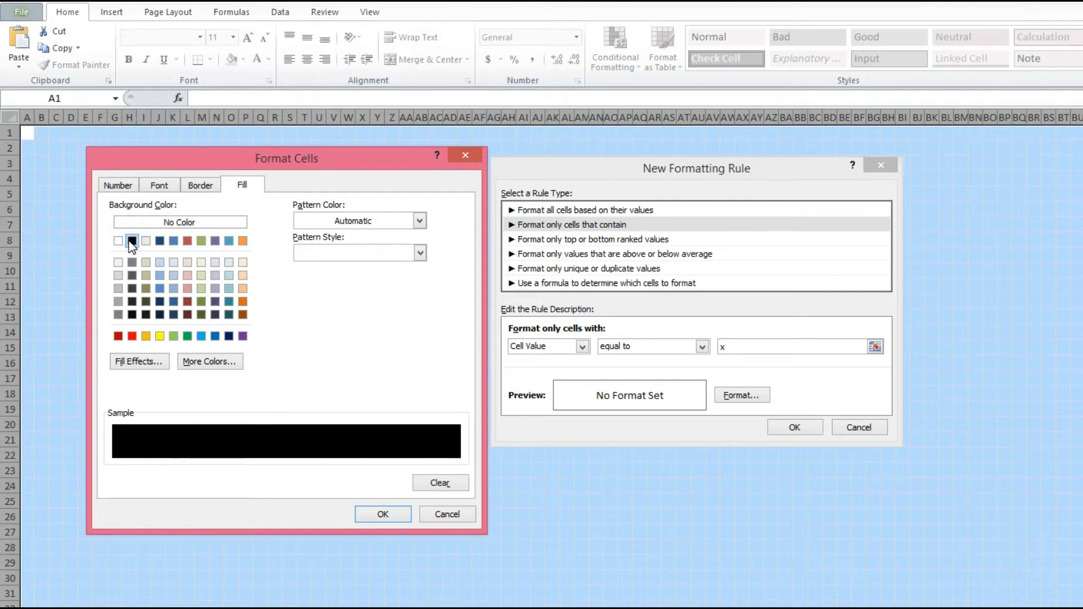
{"action": "left_click", "coordinate": [383, 514]}
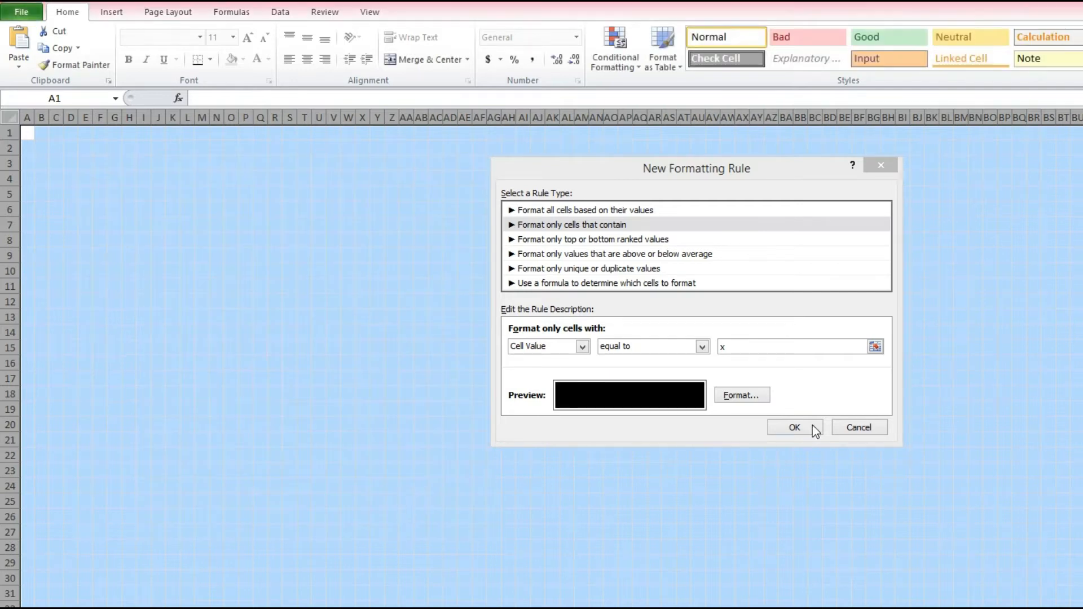
- Apply the black rule for x to the sheet and test it by entering x in cell Y12
{"action": "left_click", "coordinate": [811, 426]}
{"action": "left_click", "coordinate": [377, 301]}
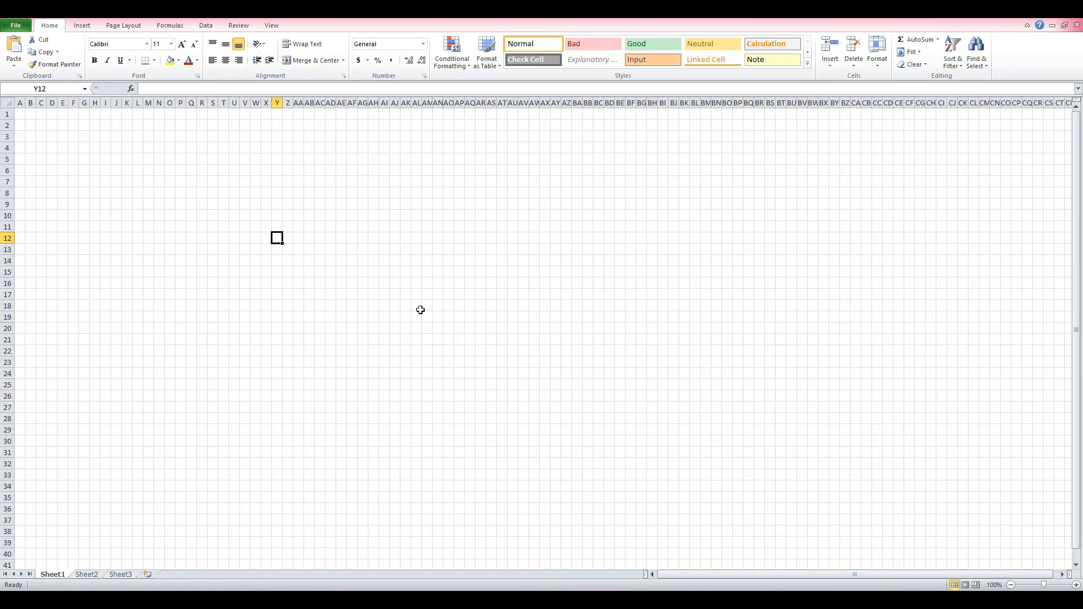
{"action": "type", "text": "x"}
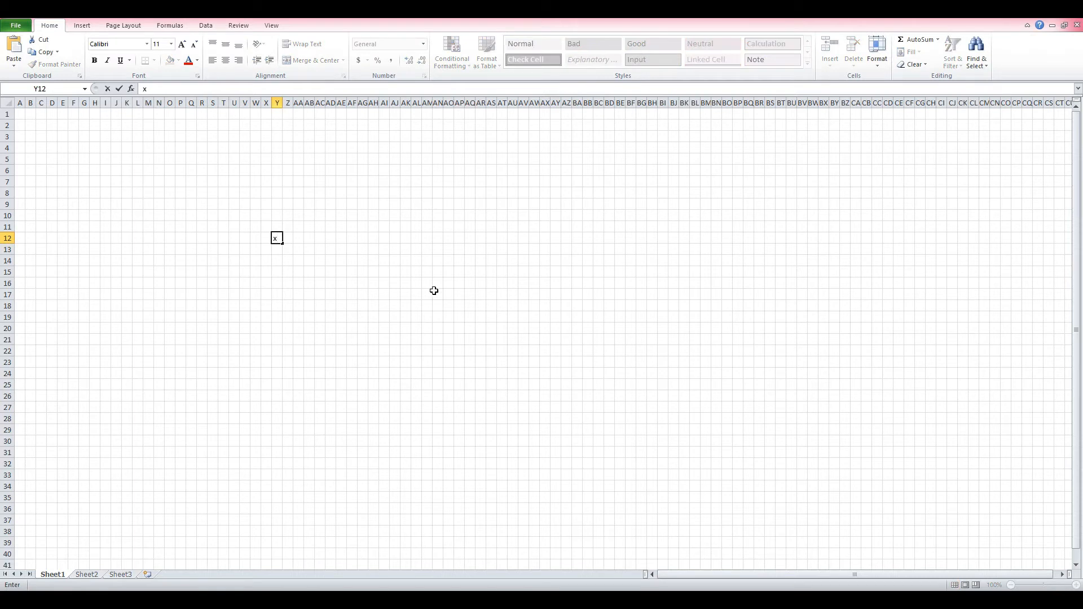
{"action": "key", "text": "Return"}
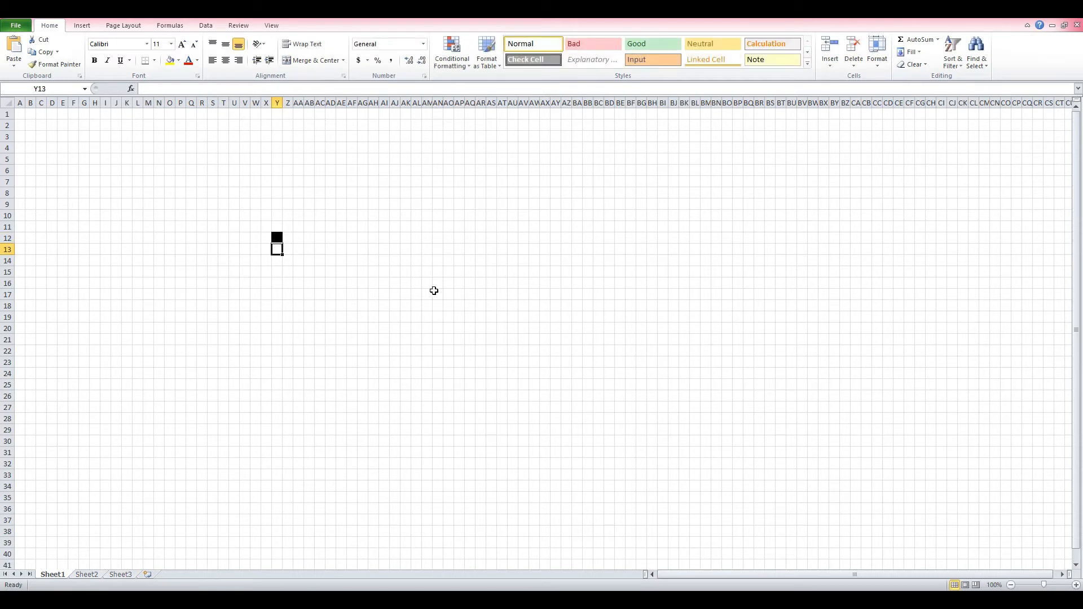
- Enter x in each cell down column Y from Y13 to Y18
{"action": "type", "text": "x"}
{"action": "key", "text": "Return"}
{"action": "type", "text": "x"}
{"action": "key", "text": "Return"}
{"action": "type", "text": "x"}
{"action": "key", "text": "Return"}
{"action": "type", "text": "x"}
{"action": "key", "text": "Return"}
{"action": "key", "text": "x"}
{"action": "key", "text": "Return"}
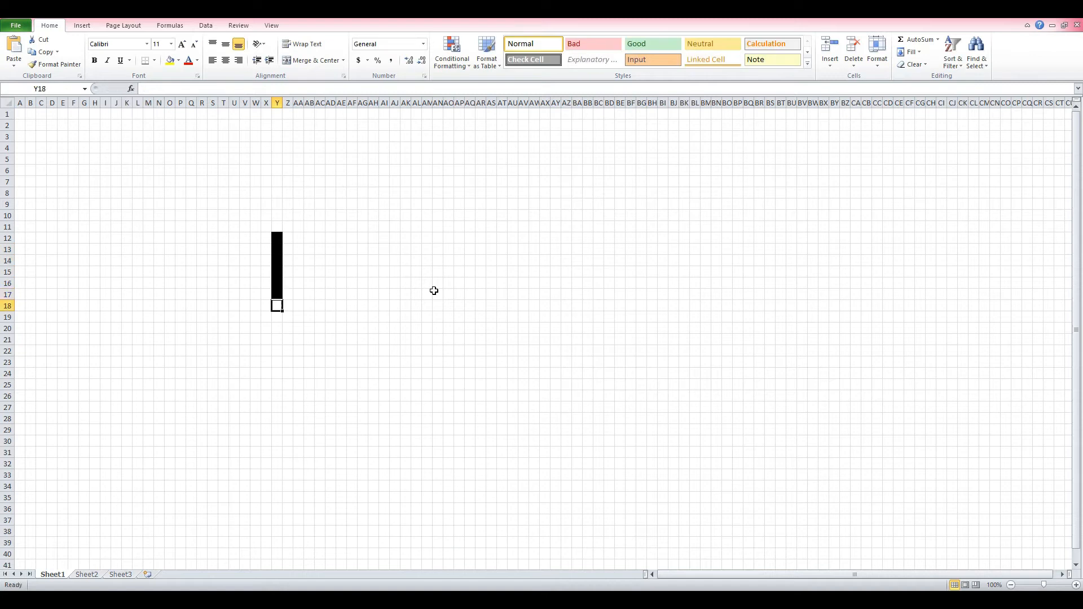
{"action": "type", "text": "x"}
{"action": "key", "text": "Return"}
- Enter x in each cell across row 19 from Y19 to AN19
{"action": "type", "text": "x"}
{"action": "key", "text": "Tab"}
{"action": "key", "text": "x"}
{"action": "key", "text": "Tab"}
{"action": "key", "text": "x"}
{"action": "key", "text": "Tab"}
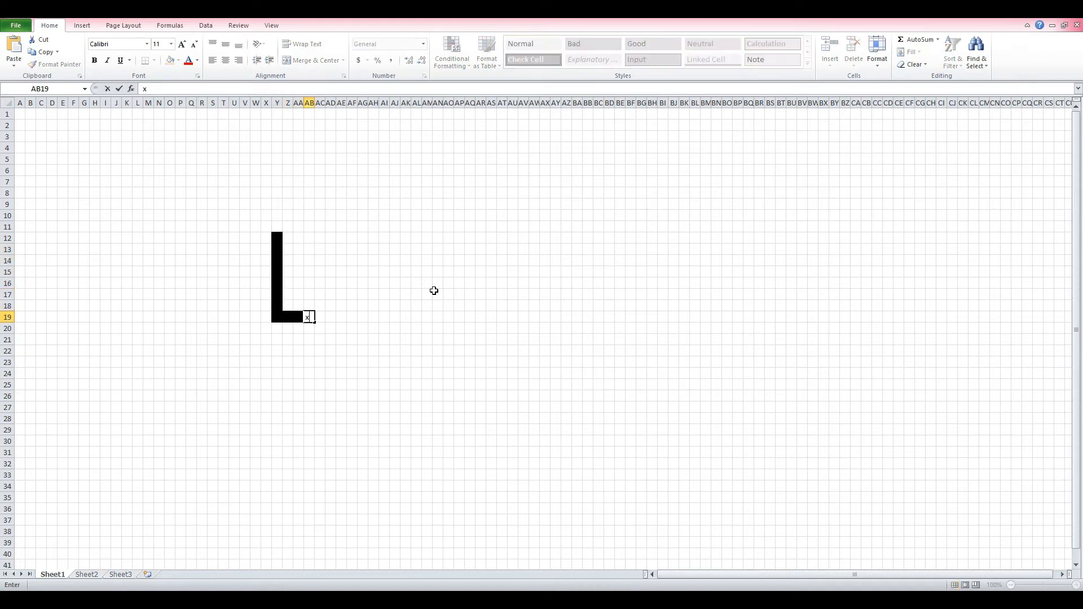
{"action": "key", "text": "x"}
{"action": "key", "text": "Tab"}
{"action": "key", "text": "x"}
{"action": "key", "text": "Tab"}
{"action": "key", "text": "x"}
{"action": "key", "text": "Tab"}
{"action": "key", "text": "x"}
{"action": "key", "text": "Tab"}
{"action": "type", "text": "x"}
{"action": "key", "text": "Tab"}
{"action": "key", "text": "x"}
{"action": "key", "text": "Tab"}
{"action": "key", "text": "x"}
{"action": "key", "text": "Tab"}
{"action": "key", "text": "x"}
{"action": "key", "text": "Tab"}
{"action": "key", "text": "x"}
{"action": "key", "text": "Tab"}
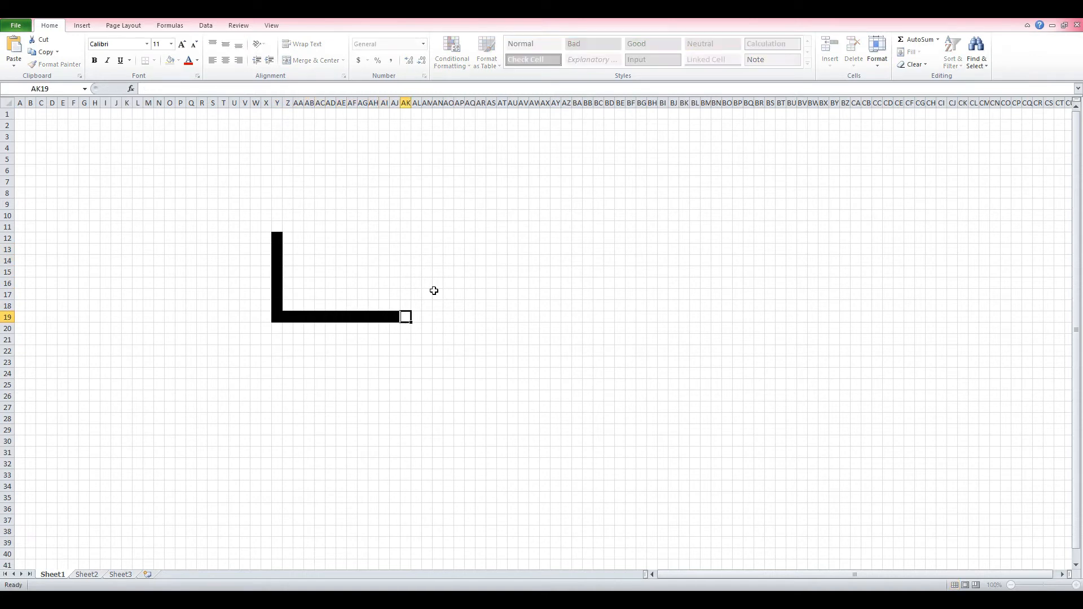
{"action": "key", "text": "x"}
{"action": "key", "text": "Tab"}
{"action": "key", "text": "x"}
{"action": "key", "text": "Tab"}
{"action": "key", "text": "x"}
{"action": "key", "text": "Tab"}
{"action": "key", "text": "x"}
{"action": "key", "text": "Tab"}
{"action": "type", "text": "x"}
{"action": "key", "text": "Return"}
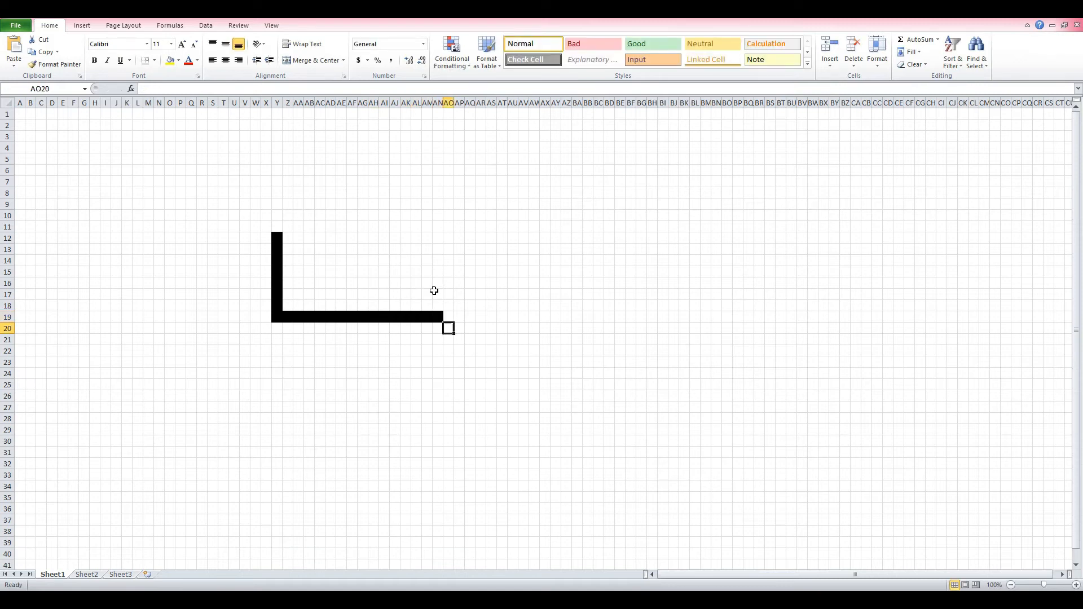
- Enter x in each cell down column AO from AO20 to AO24
{"action": "key", "text": "x"}
{"action": "key", "text": "Return"}
{"action": "key", "text": "x"}
{"action": "key", "text": "Return"}
{"action": "key", "text": "x"}
{"action": "key", "text": "Return"}
{"action": "type", "text": "x"}
{"action": "key", "text": "Return"}
{"action": "key", "text": "x"}
{"action": "key", "text": "Return"}
- Leave AO25 to AO29 empty and enter x in each cell from AO30 to AO36
{"action": "key", "text": "Return"}
{"action": "key", "text": "Return"}
{"action": "key", "text": "Return"}
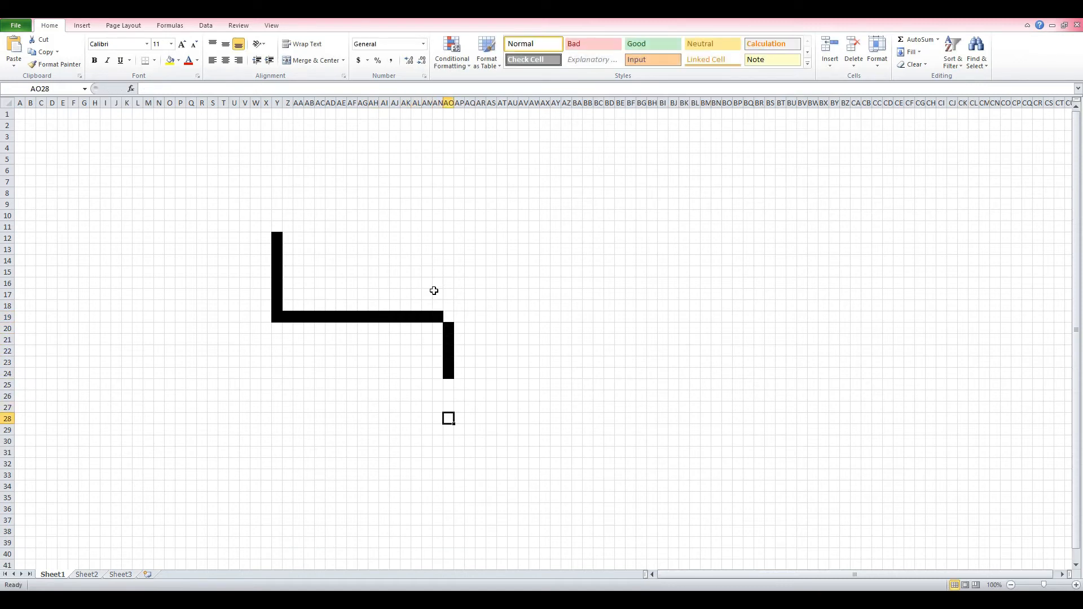
{"action": "key", "text": "Return"}
{"action": "key", "text": "Return"}
{"action": "key", "text": "x"}
{"action": "key", "text": "Return"}
{"action": "key", "text": "x"}
{"action": "key", "text": "Return"}
{"action": "key", "text": "x"}
{"action": "key", "text": "Return"}
{"action": "key", "text": "x"}
{"action": "key", "text": "Return"}
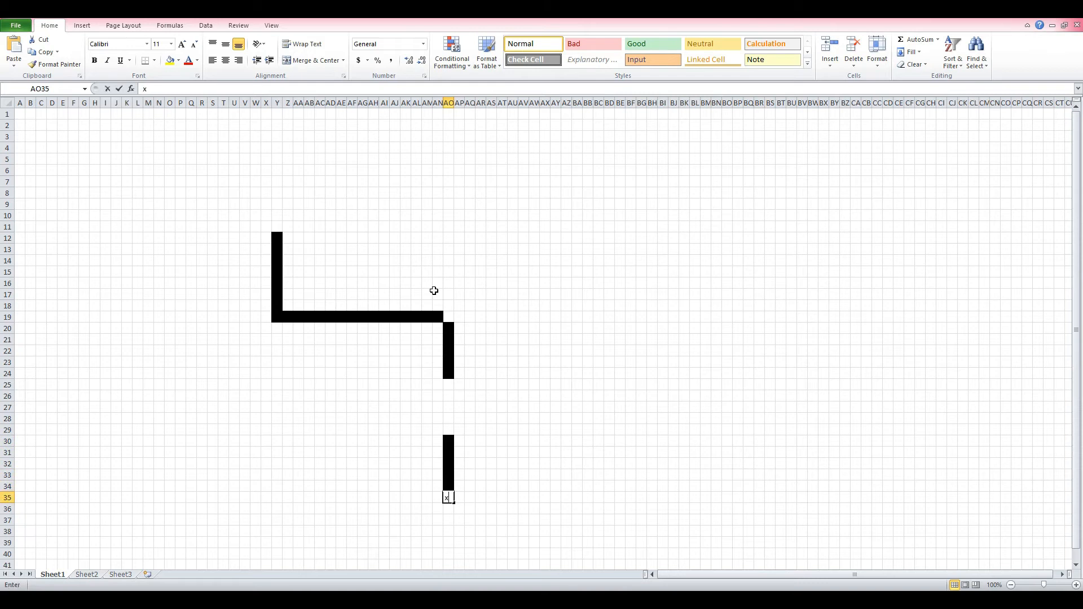
{"action": "key", "text": "x"}
{"action": "key", "text": "Return"}
{"action": "key", "text": "x"}
{"action": "key", "text": "Return"}
{"action": "key", "text": "x"}
{"action": "key", "text": "Return"}
{"action": "left_click", "coordinate": [434, 290]}
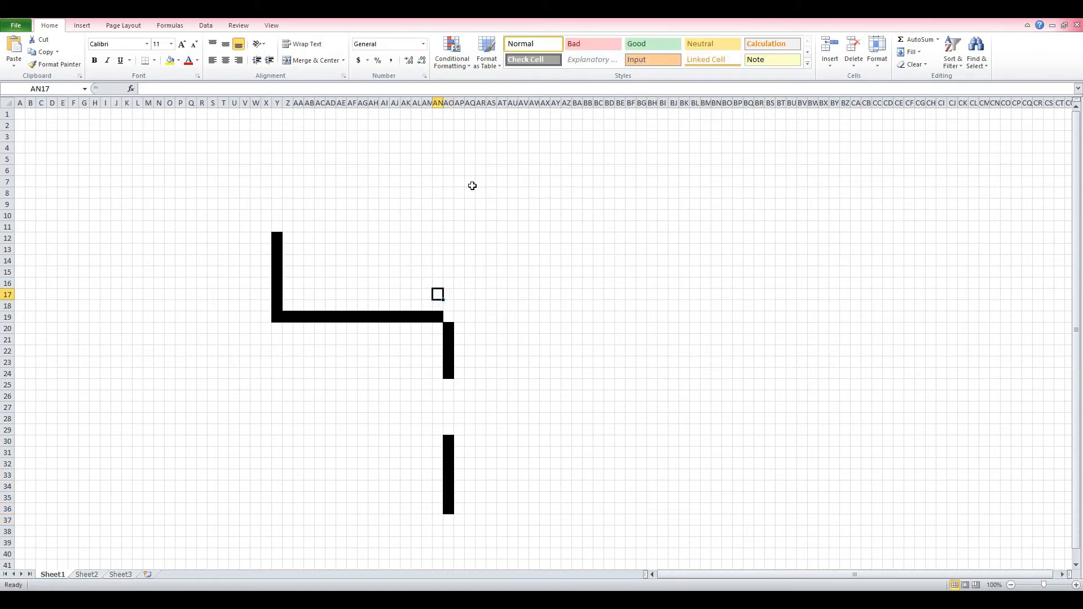
- Enter x in the separate cells AQ7 and W5
{"action": "left_click", "coordinate": [470, 182]}
{"action": "type", "text": "x"}
{"action": "left_click", "coordinate": [528, 236]}
{"action": "left_click", "coordinate": [256, 159]}
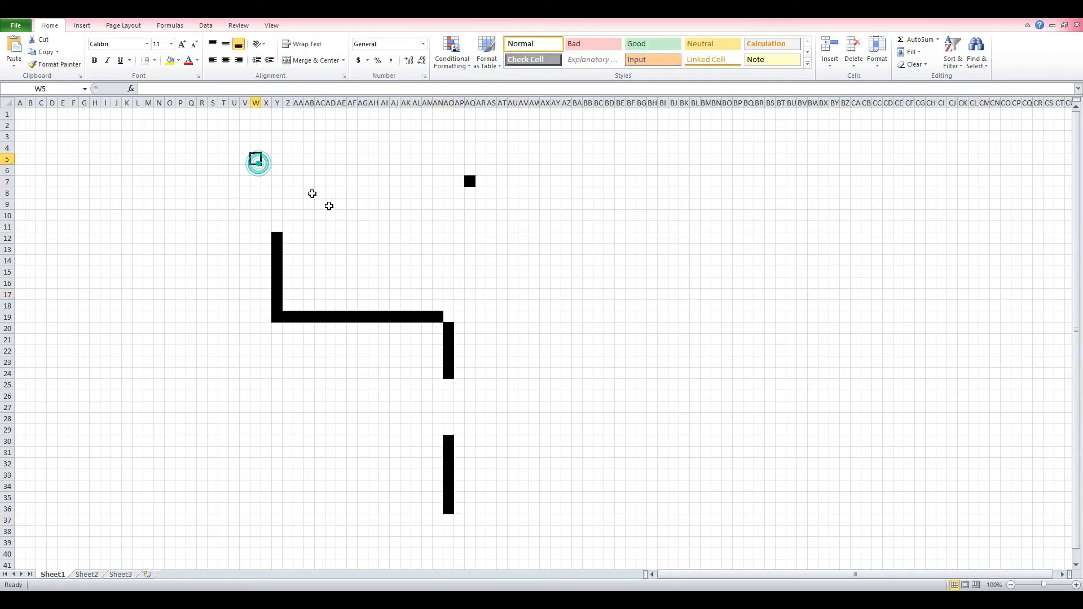
{"action": "type", "text": "x"}
{"action": "left_click", "coordinate": [308, 192]}
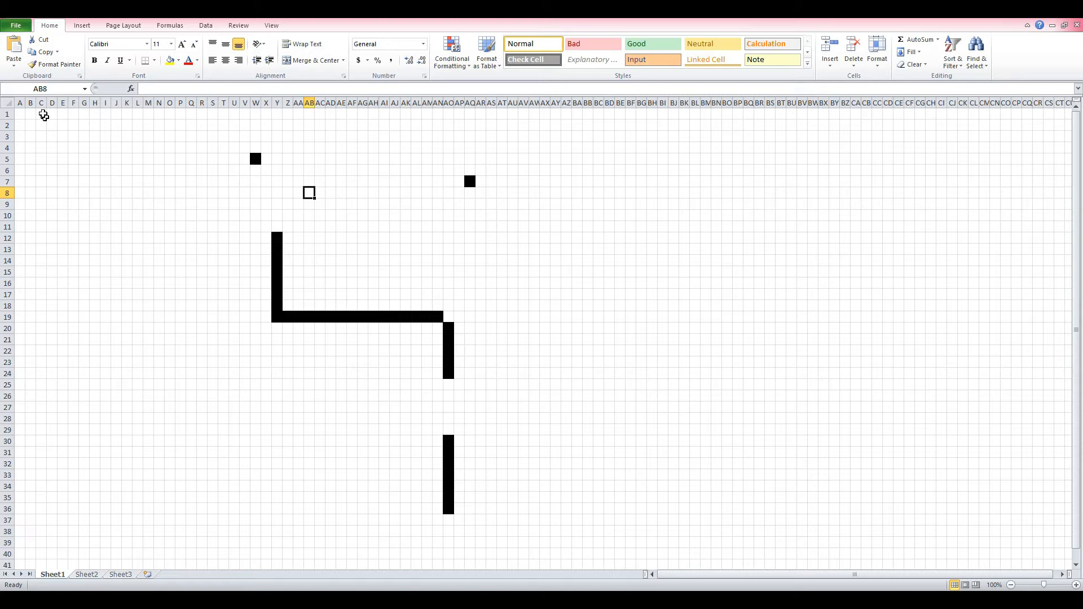
- Start a new conditional formatting rule for the entire sheet that formats only cells with a value equal to r
{"action": "left_click", "coordinate": [7, 103]}
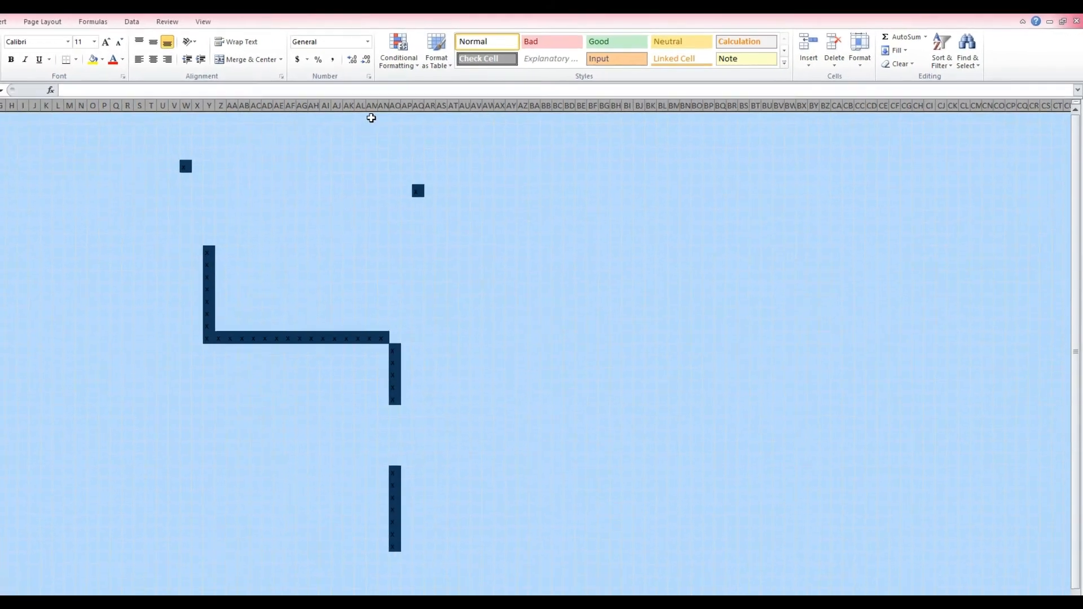
{"action": "left_click", "coordinate": [341, 61]}
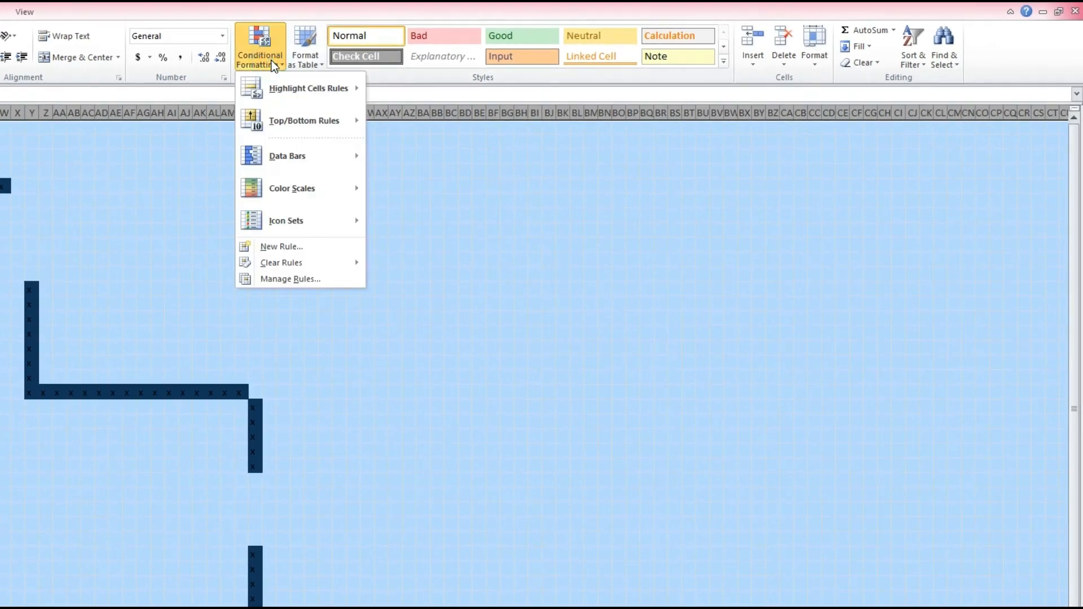
{"action": "left_click", "coordinate": [278, 243]}
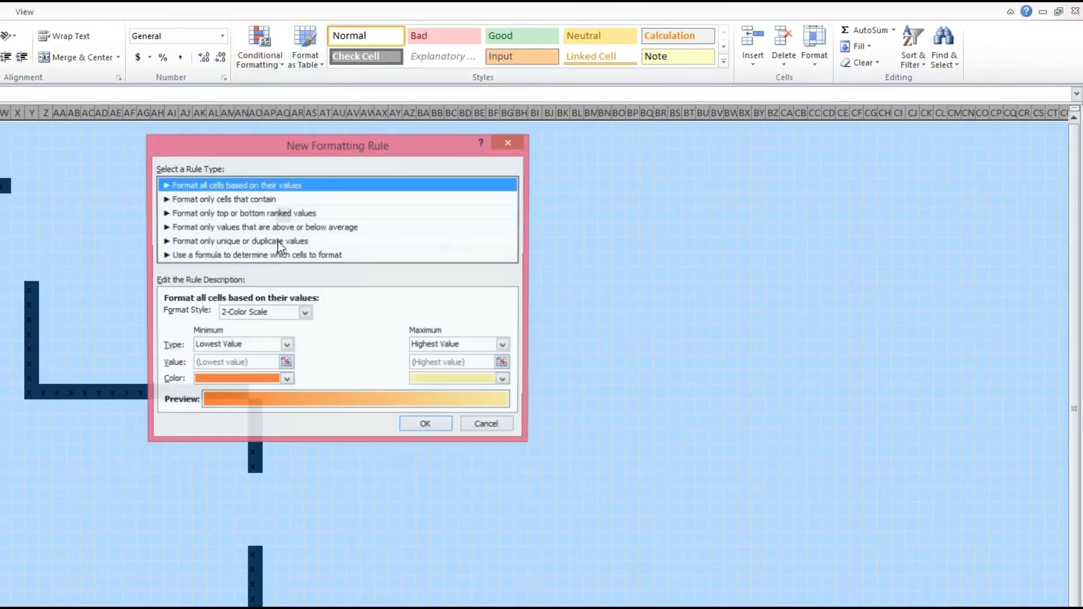
{"action": "left_click", "coordinate": [213, 201]}
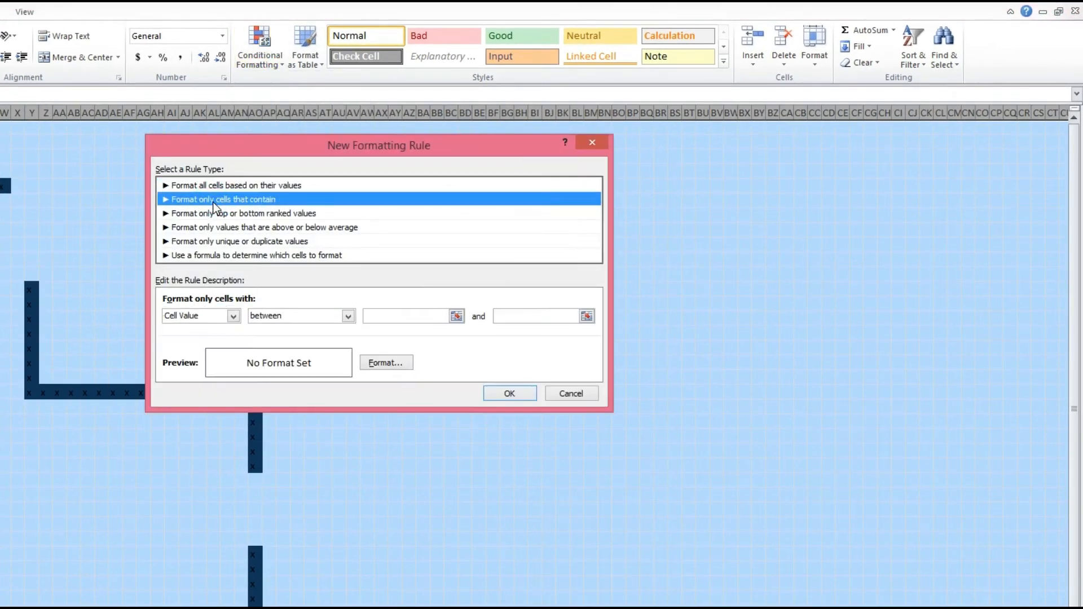
{"action": "left_click", "coordinate": [325, 320]}
{"action": "left_click", "coordinate": [300, 349]}
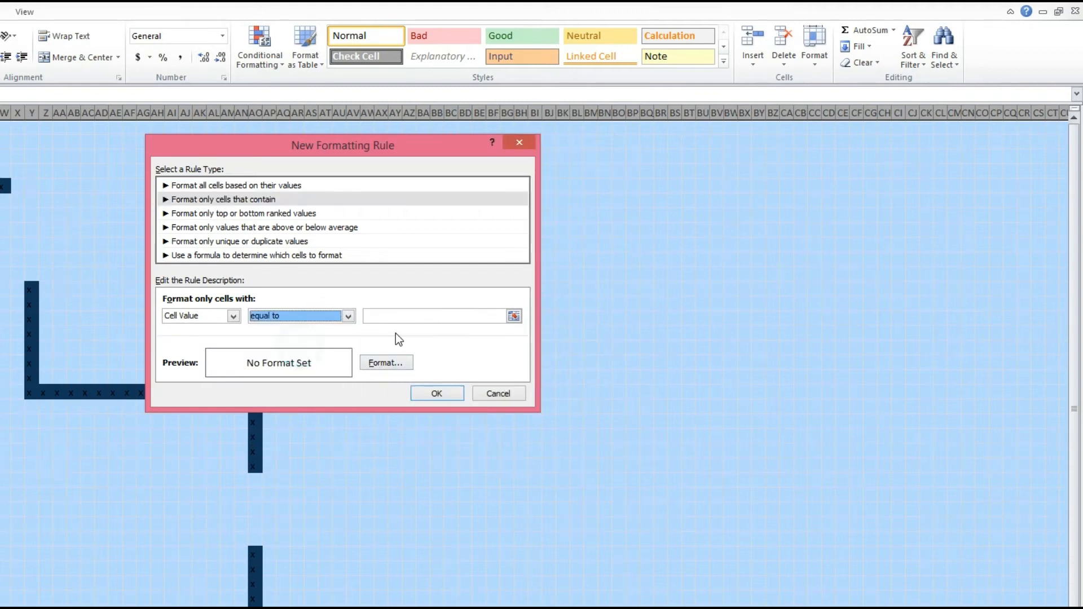
{"action": "left_click", "coordinate": [396, 317]}
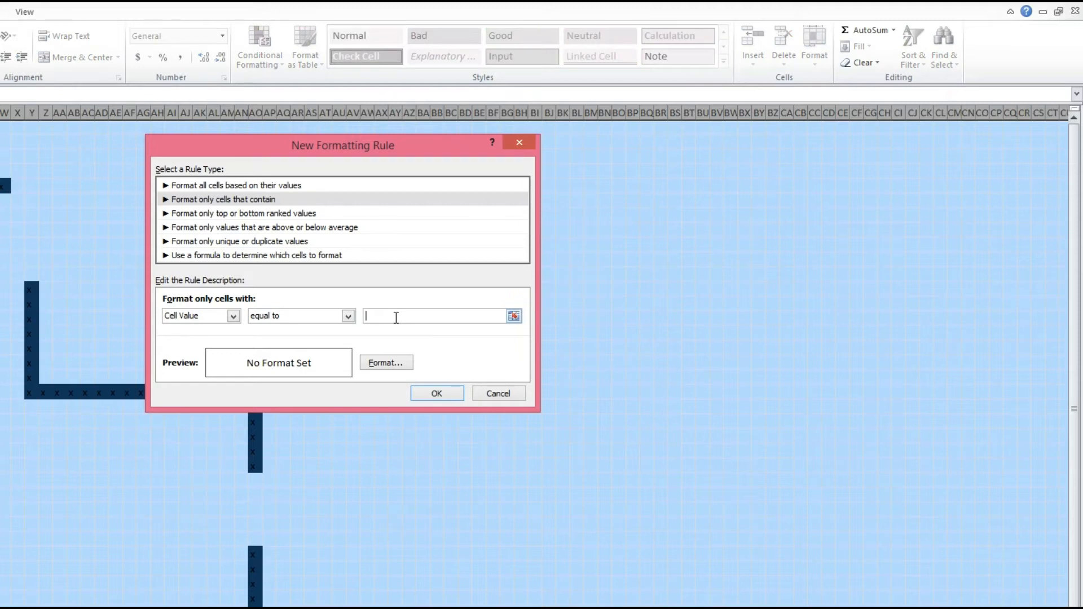
{"action": "type", "text": "r"}
- Give the r rule a red background fill and a red font color, and apply it to the sheet
{"action": "left_click", "coordinate": [395, 367]}
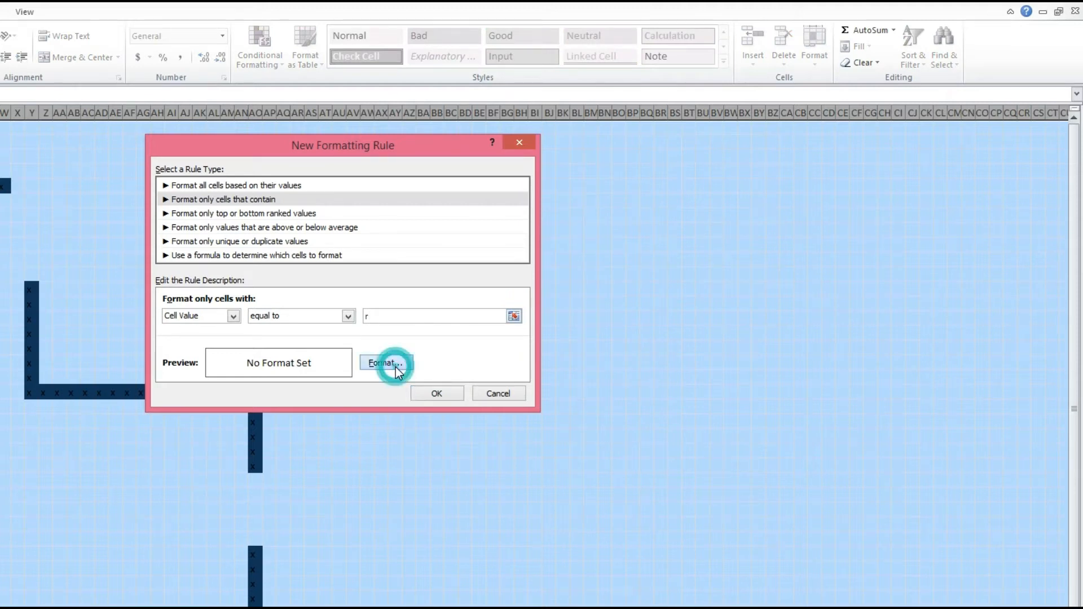
{"action": "left_click", "coordinate": [190, 277]}
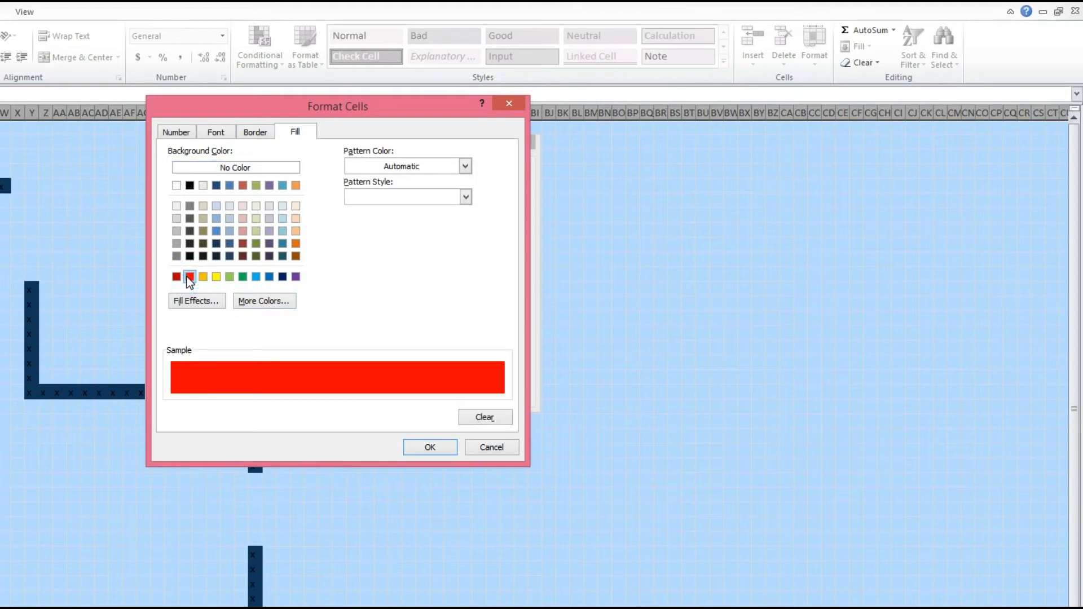
{"action": "left_click", "coordinate": [217, 133]}
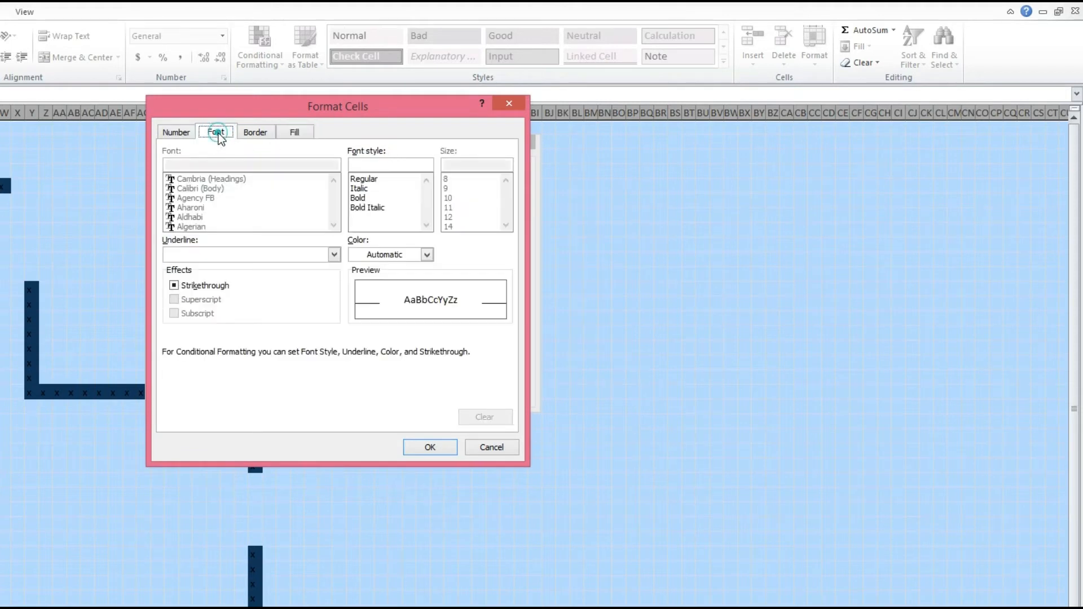
{"action": "left_click", "coordinate": [426, 255]}
{"action": "left_click", "coordinate": [368, 378]}
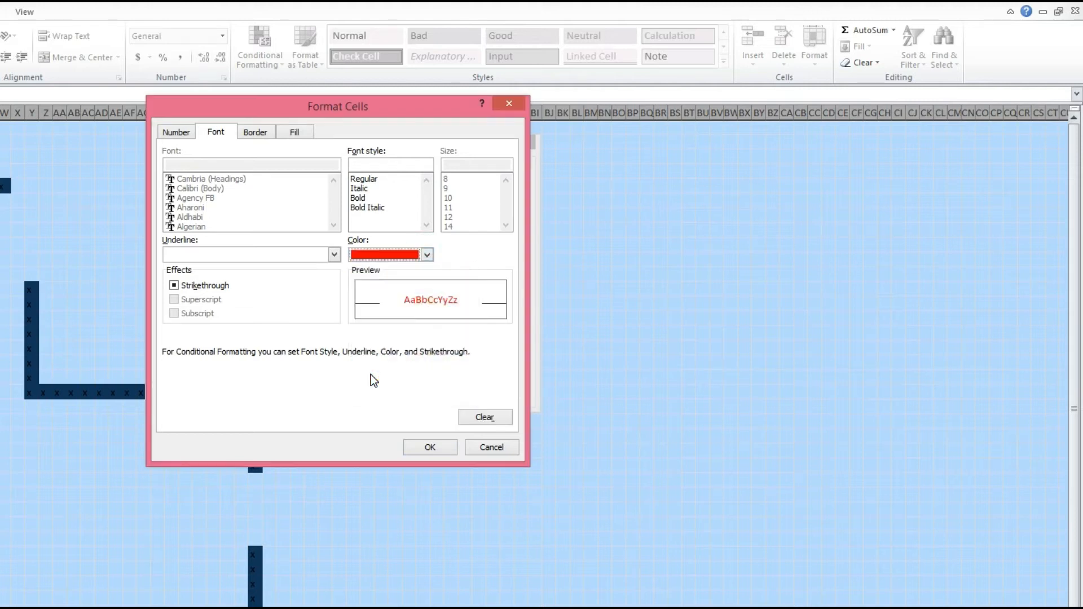
{"action": "left_click", "coordinate": [445, 447]}
{"action": "left_click", "coordinate": [427, 390]}
- Enter color letters in cells V12 to V14, with r in V12 and x in V13
{"action": "left_click", "coordinate": [322, 405]}
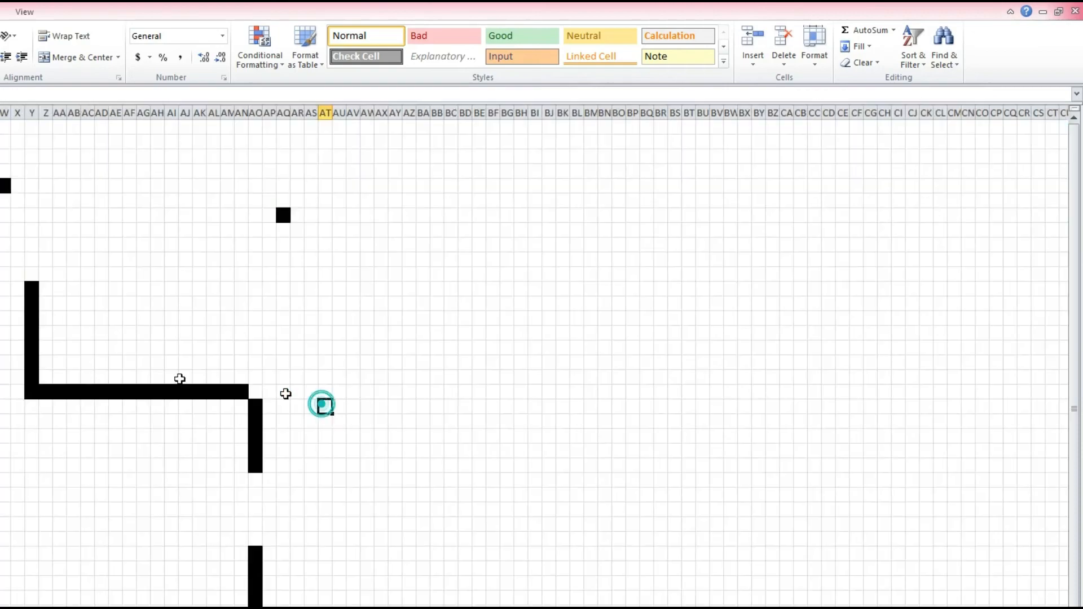
{"action": "left_click", "coordinate": [244, 238]}
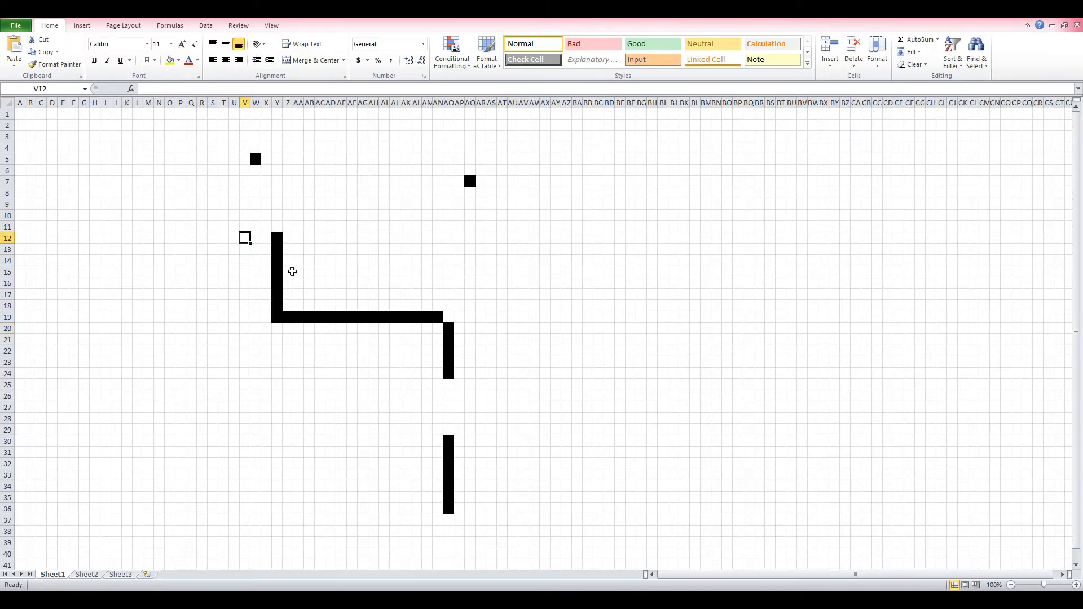
{"action": "type", "text": "2"}
{"action": "key", "text": "Return"}
{"action": "type", "text": "1"}
{"action": "key", "text": "Return"}
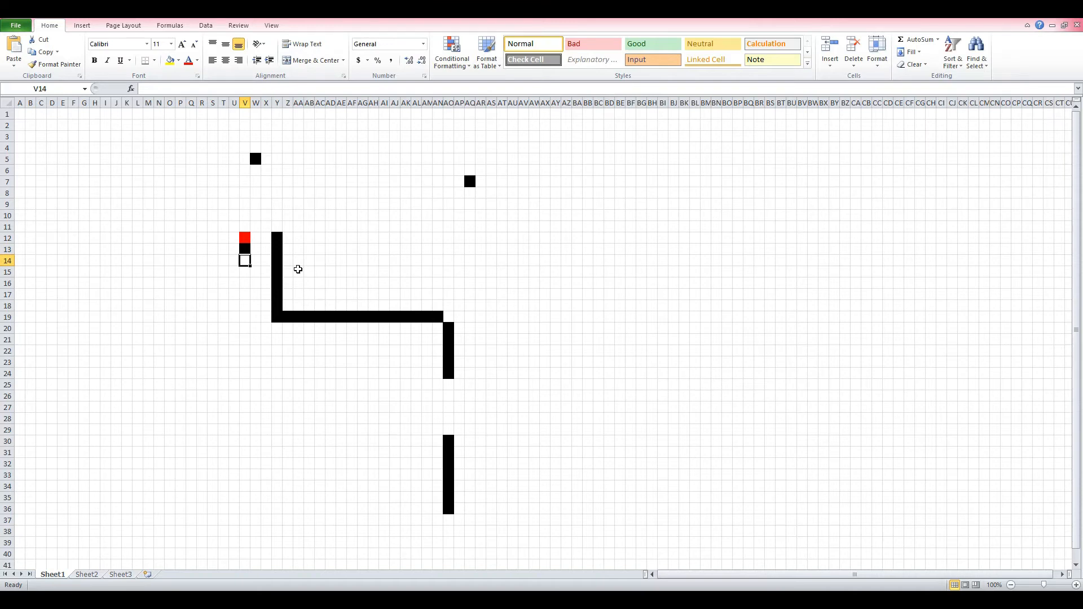
{"action": "type", "text": "2"}
{"action": "key", "text": "Return"}
- Start another conditional formatting rule for the entire sheet that formats only cells with a value equal to g
{"action": "left_click", "coordinate": [7, 107]}
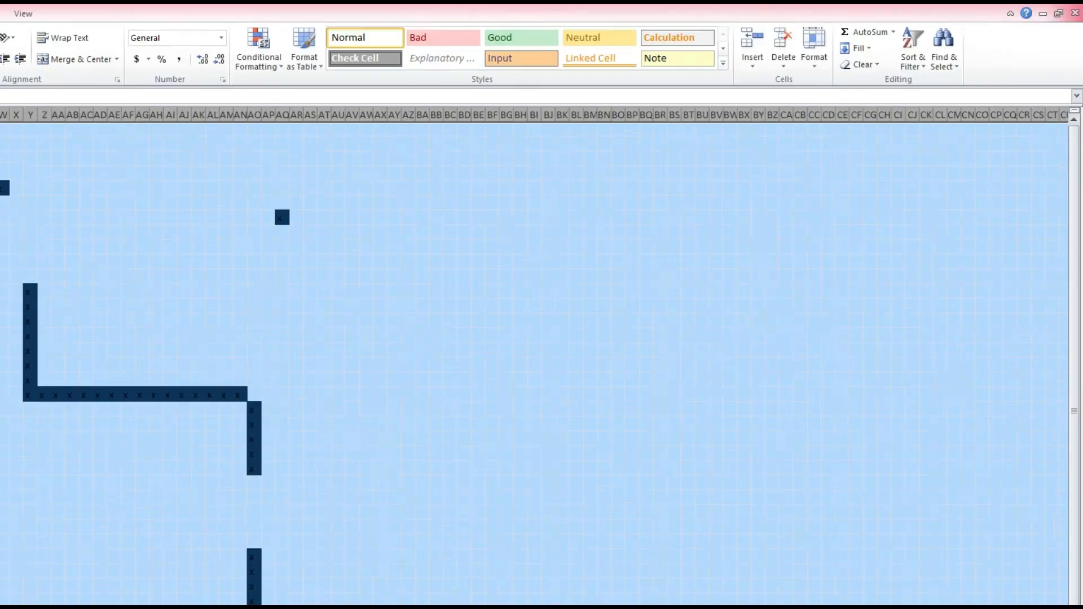
{"action": "left_click", "coordinate": [259, 58]}
{"action": "left_click", "coordinate": [303, 252]}
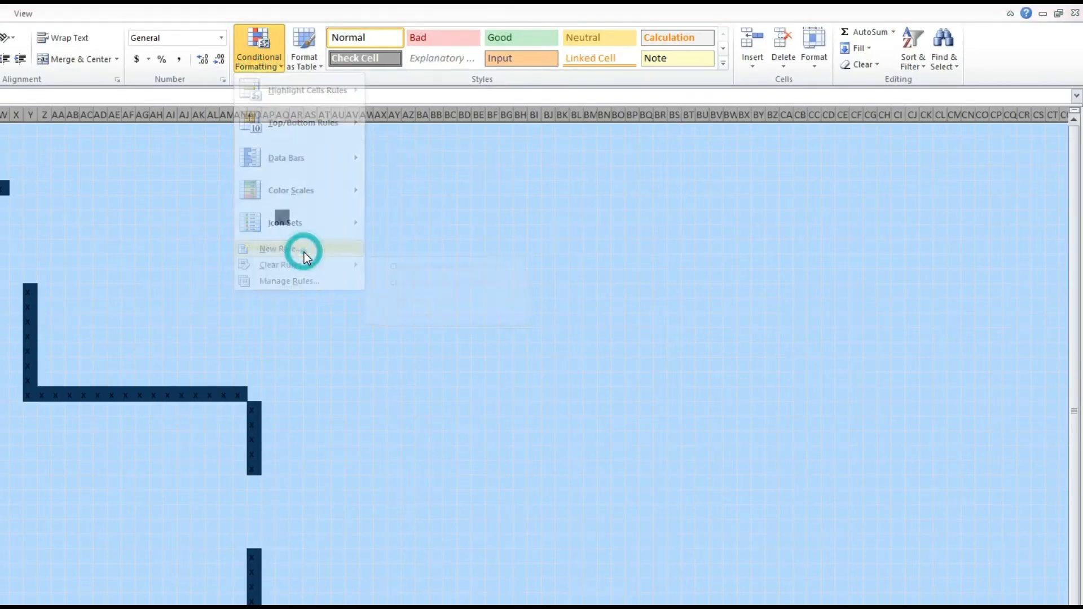
{"action": "left_click", "coordinate": [211, 185]}
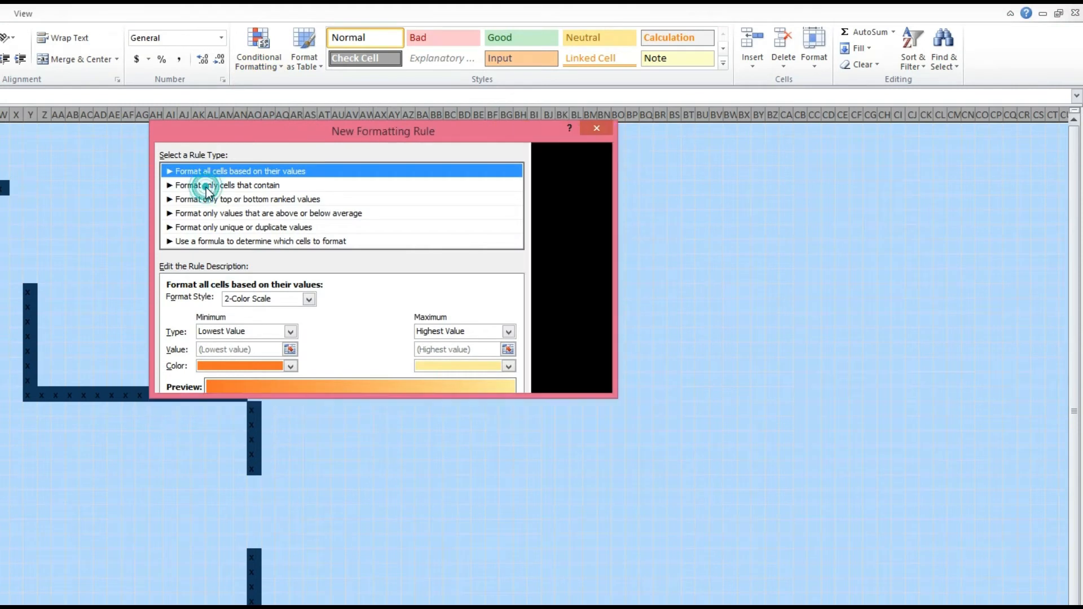
{"action": "left_click", "coordinate": [320, 303]}
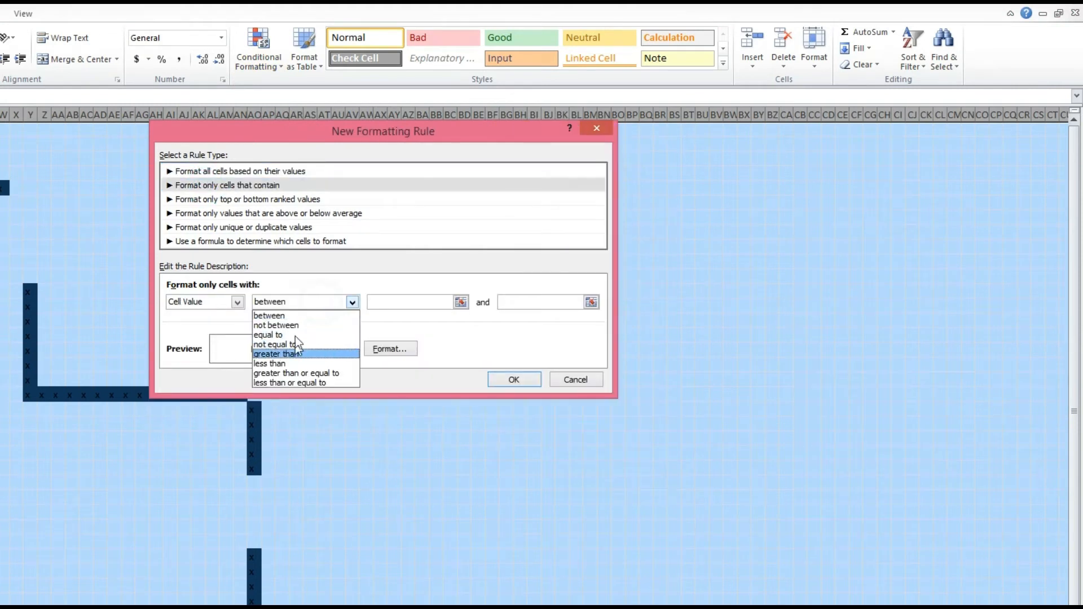
{"action": "left_click", "coordinate": [294, 334]}
{"action": "left_click", "coordinate": [397, 304]}
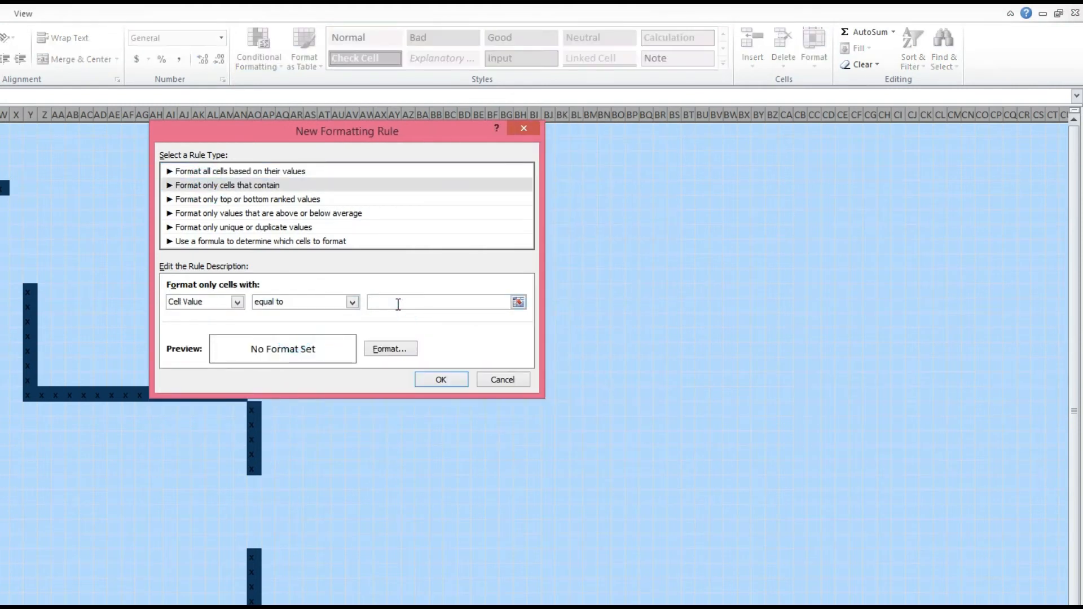
{"action": "type", "text": "g"}
- Give the g rule a green font color and a green background fill, and apply it to the sheet
{"action": "left_click", "coordinate": [392, 349]}
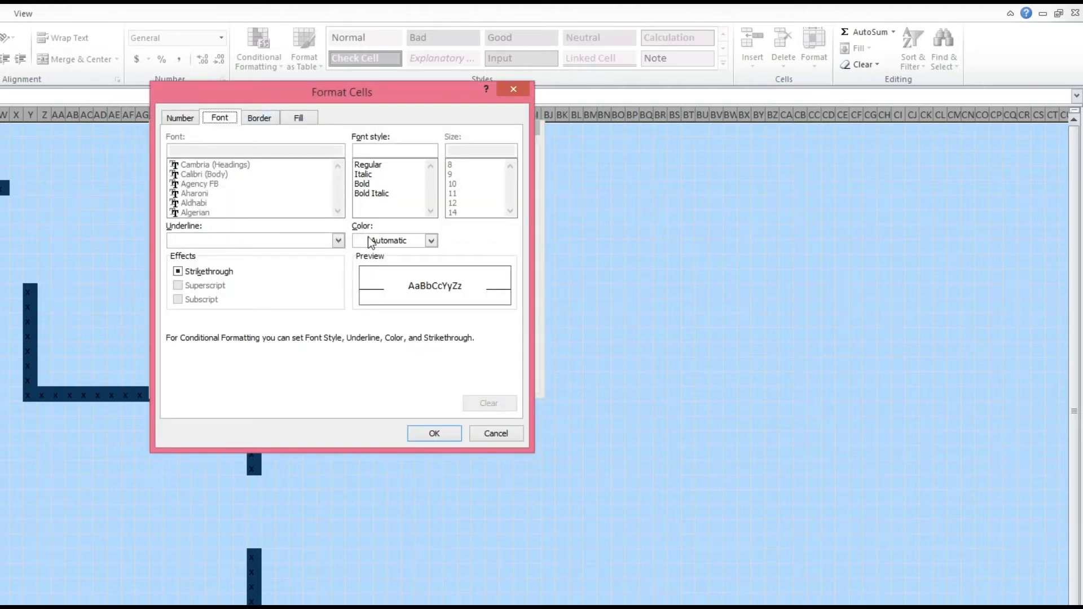
{"action": "left_click", "coordinate": [411, 241]}
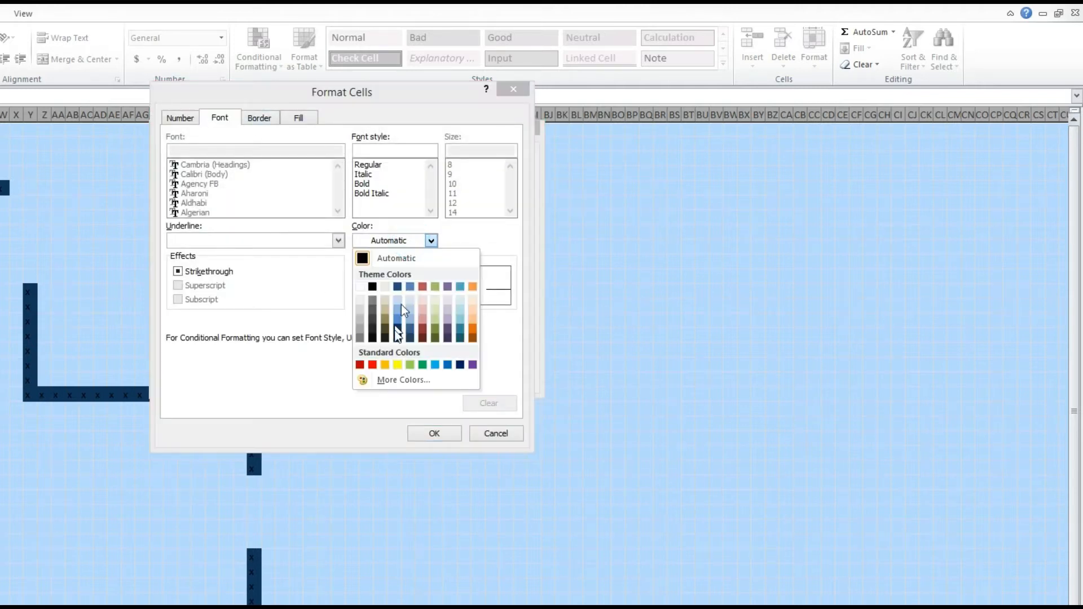
{"action": "left_click", "coordinate": [422, 367]}
{"action": "left_click", "coordinate": [306, 120]}
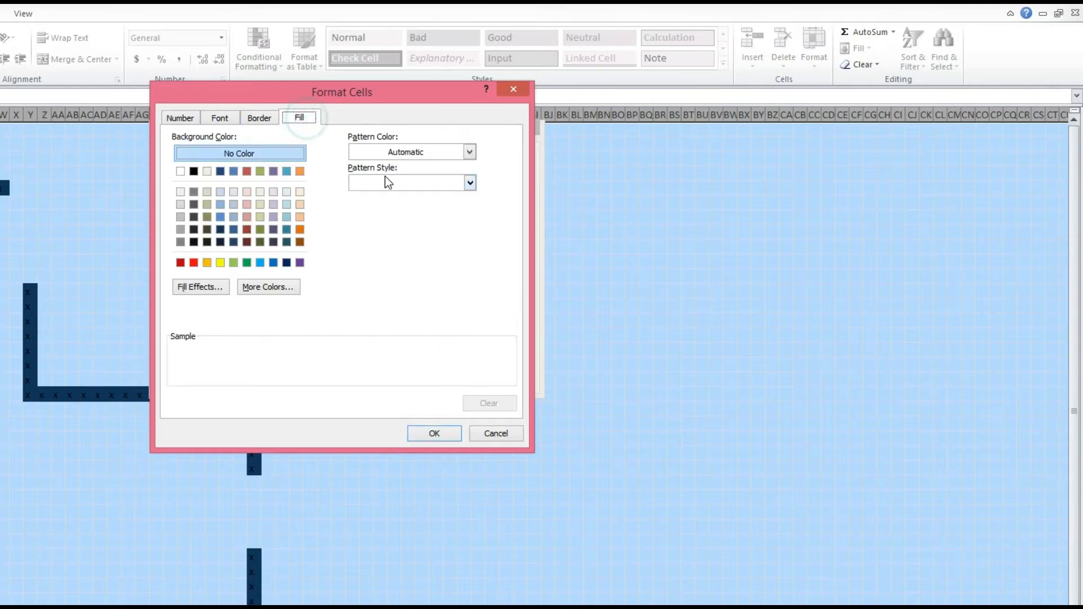
{"action": "left_click", "coordinate": [247, 263]}
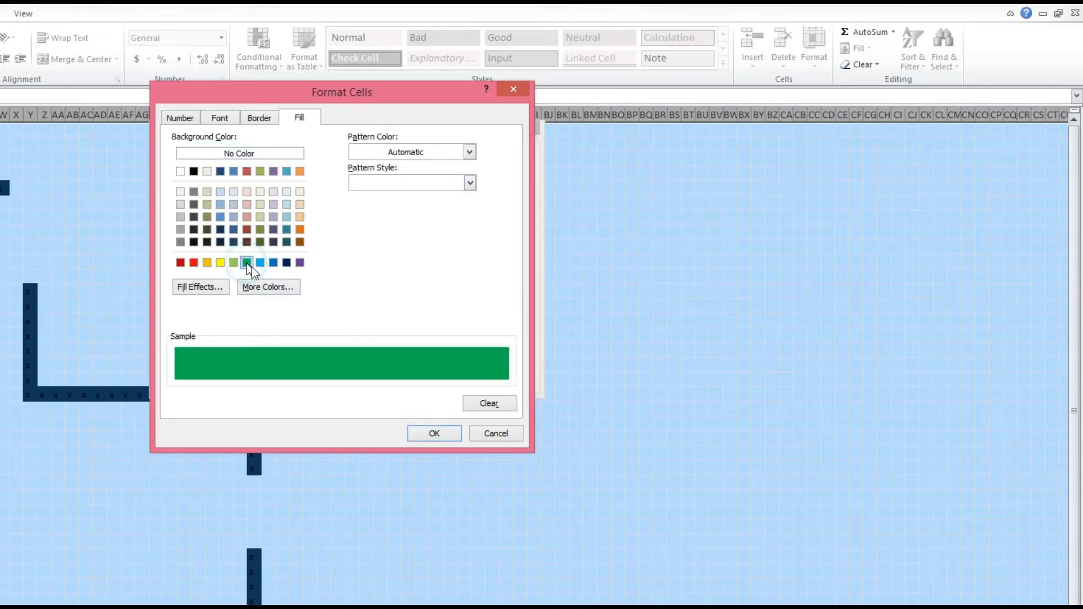
{"action": "left_click", "coordinate": [446, 433]}
{"action": "left_click", "coordinate": [428, 382]}
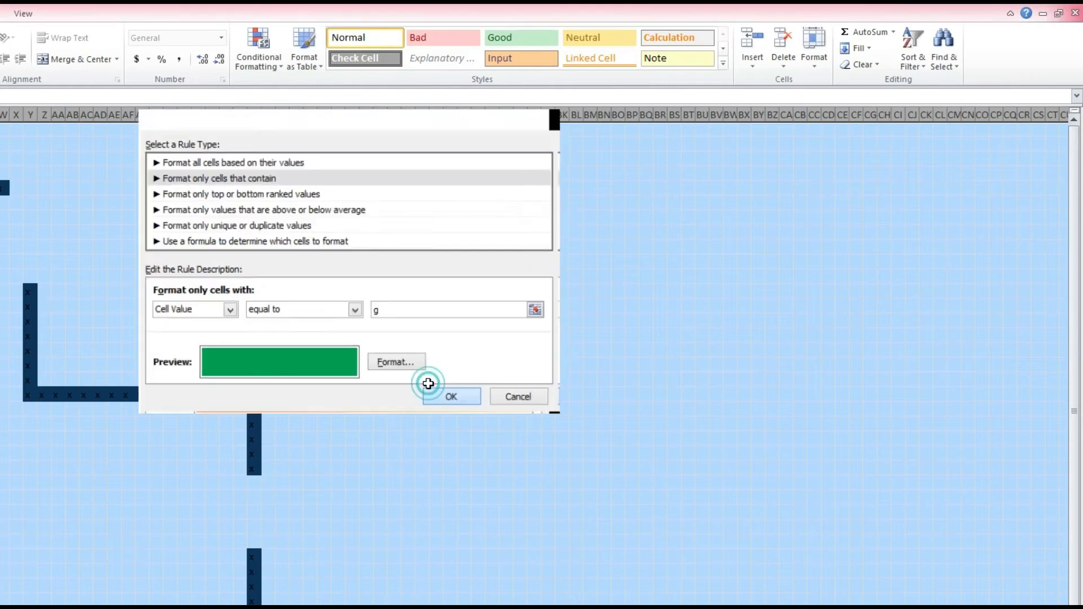
- Start another conditional formatting rule that formats only cells with a value equal to b
{"action": "left_click", "coordinate": [274, 61]}
{"action": "left_click", "coordinate": [298, 246]}
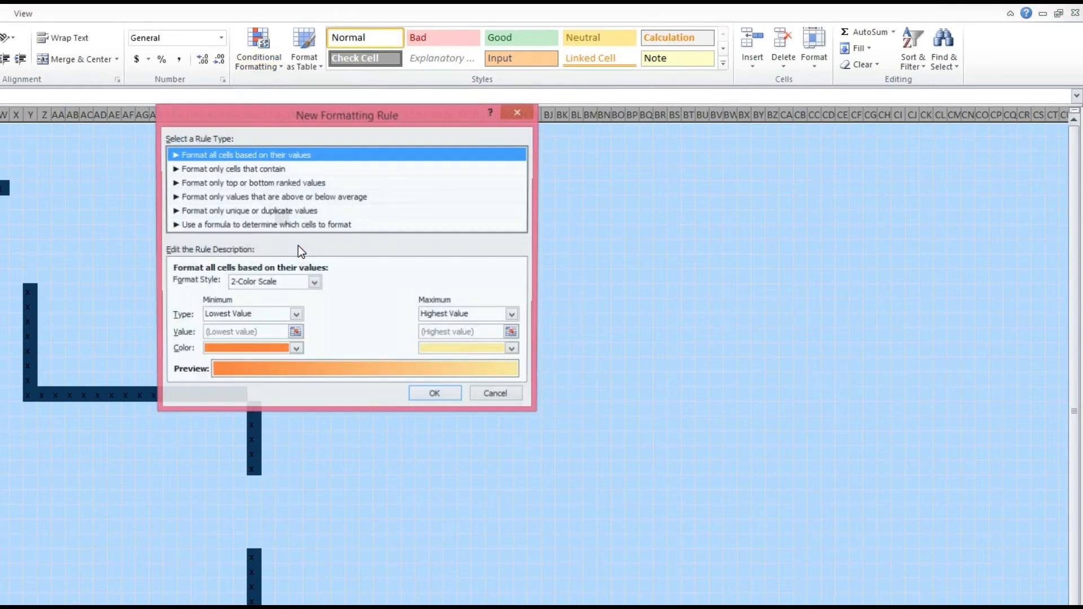
{"action": "left_click", "coordinate": [225, 168]}
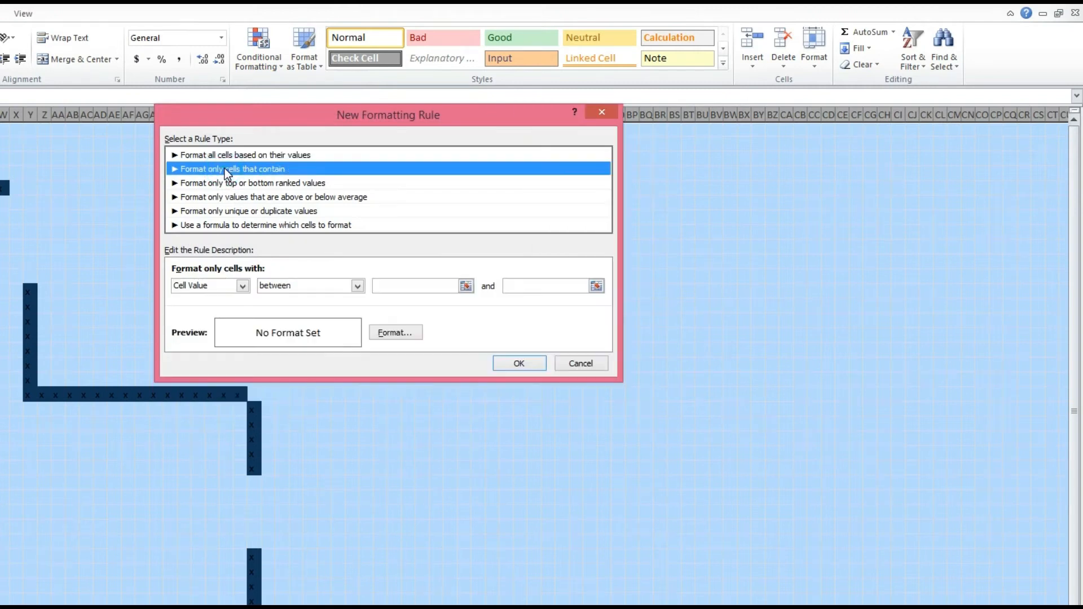
{"action": "left_click", "coordinate": [317, 286]}
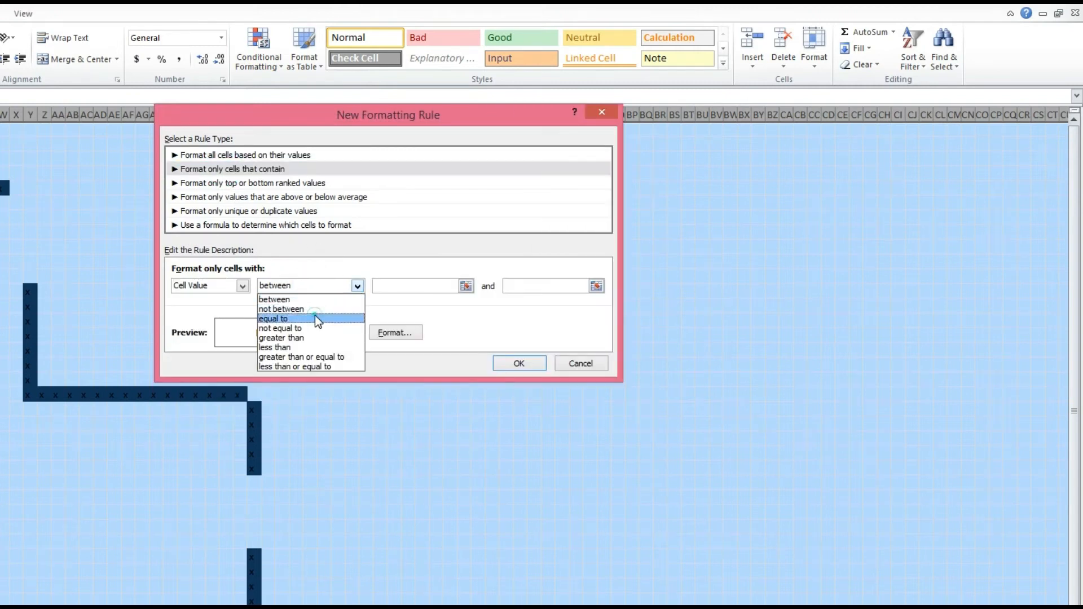
{"action": "left_click", "coordinate": [315, 316]}
{"action": "left_click", "coordinate": [421, 288]}
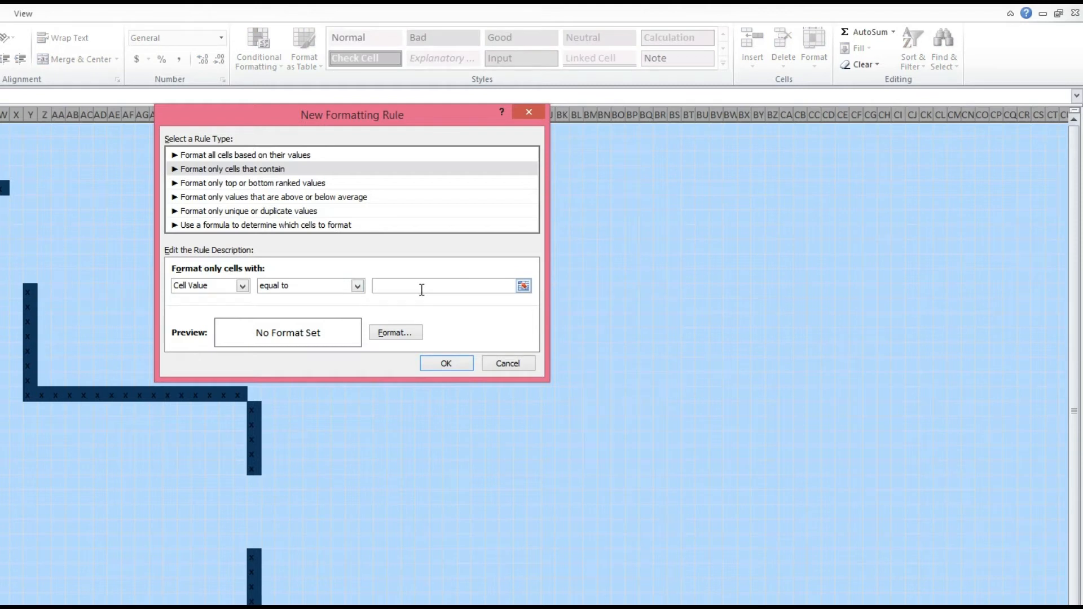
{"action": "type", "text": "b"}
- Give the b rule a blue background fill and a blue font color, and apply it to the sheet
{"action": "left_click", "coordinate": [405, 331]}
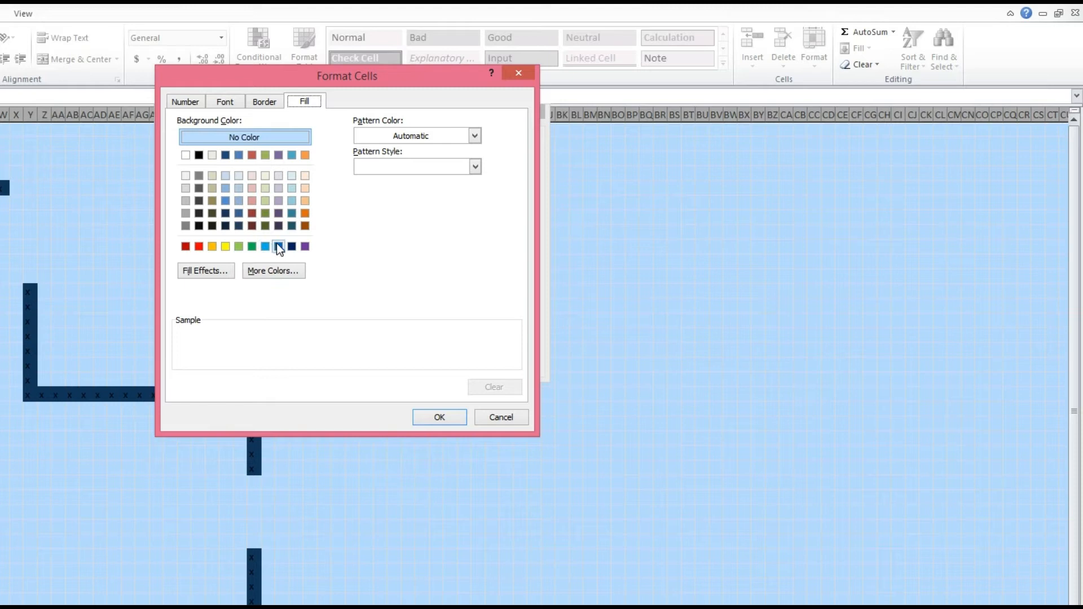
{"action": "left_click", "coordinate": [278, 246]}
{"action": "left_click", "coordinate": [212, 100]}
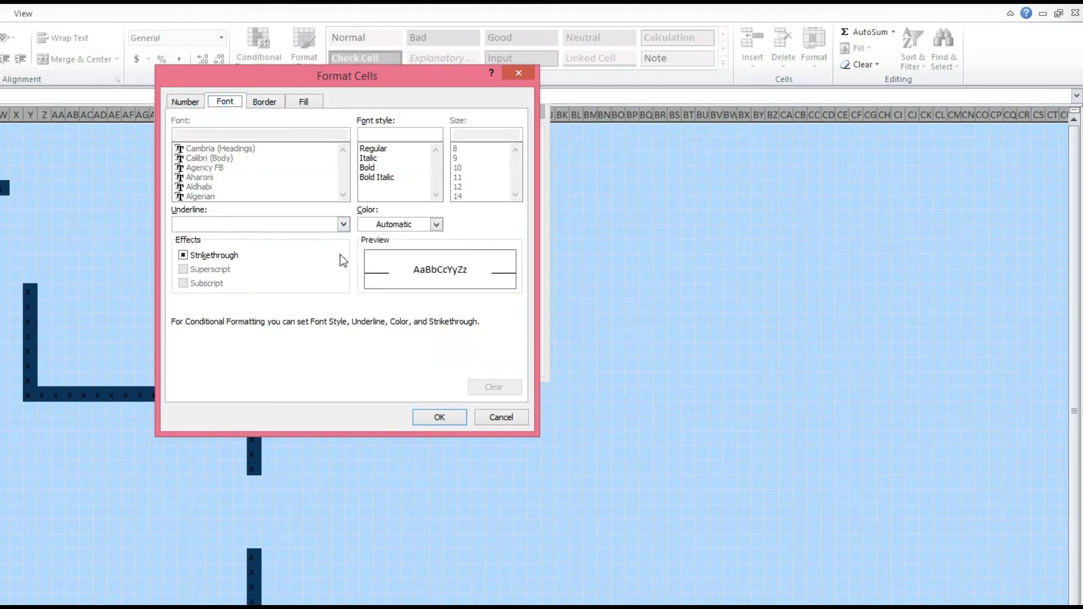
{"action": "left_click", "coordinate": [436, 224]}
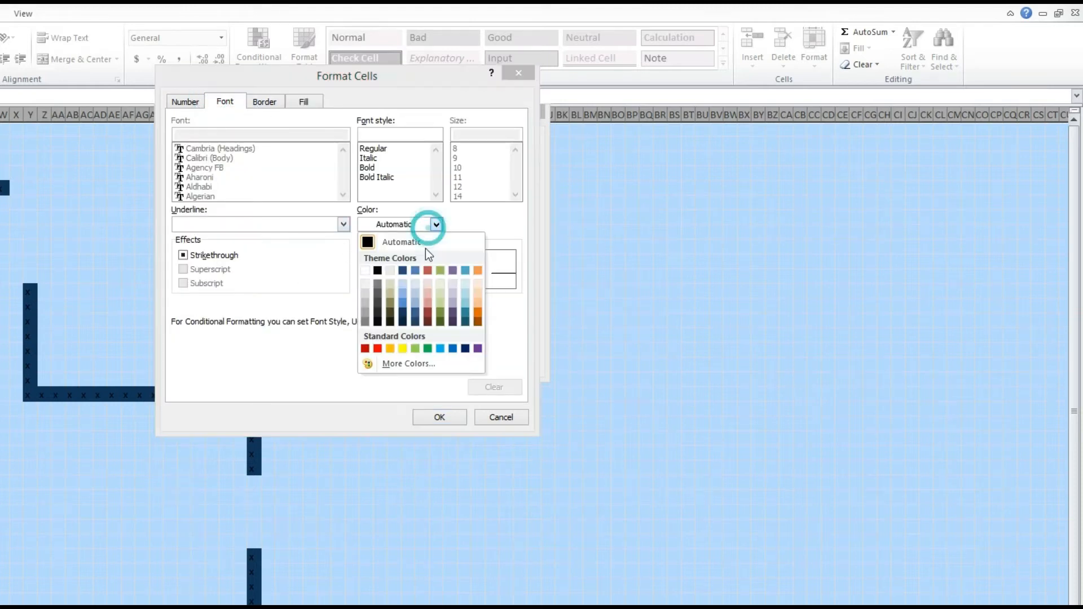
{"action": "left_click", "coordinate": [452, 348]}
{"action": "left_click", "coordinate": [448, 417]}
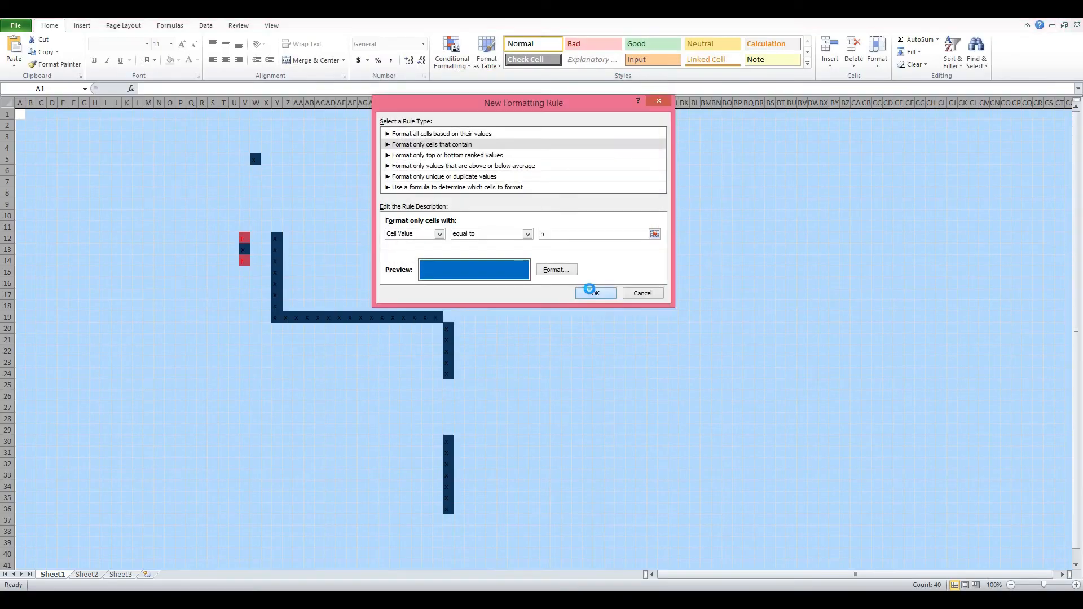
{"action": "left_click", "coordinate": [592, 293]}
- Enter r, g, b and x in cells T16 to T19 and fill all four rows across to column H
{"action": "left_click", "coordinate": [225, 283]}
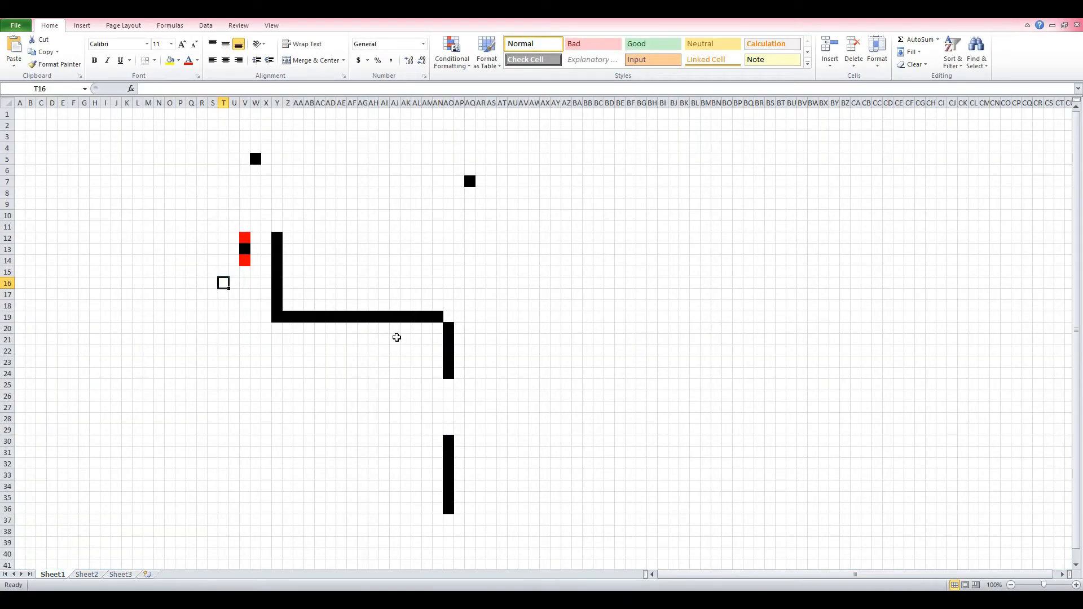
{"action": "type", "text": "2"}
{"action": "key", "text": "Return"}
{"action": "type", "text": "3"}
{"action": "key", "text": "Return"}
{"action": "type", "text": "4"}
{"action": "key", "text": "Return"}
{"action": "type", "text": "1"}
{"action": "key", "text": "Return"}
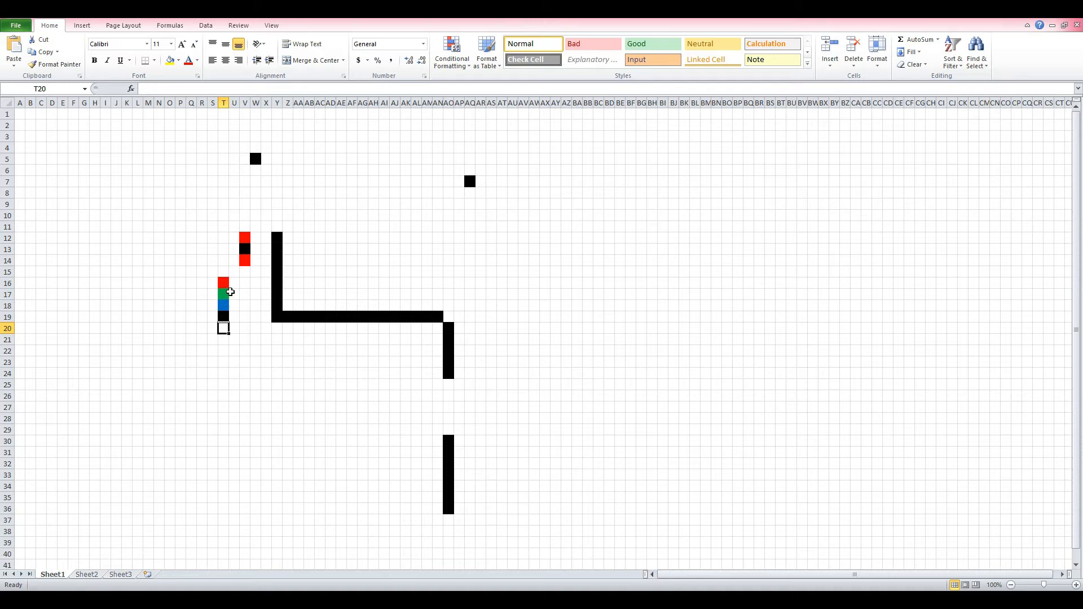
{"action": "left_click_drag", "start_coordinate": [224, 283], "coordinate": [88, 322]}
{"action": "left_click", "coordinate": [227, 384]}
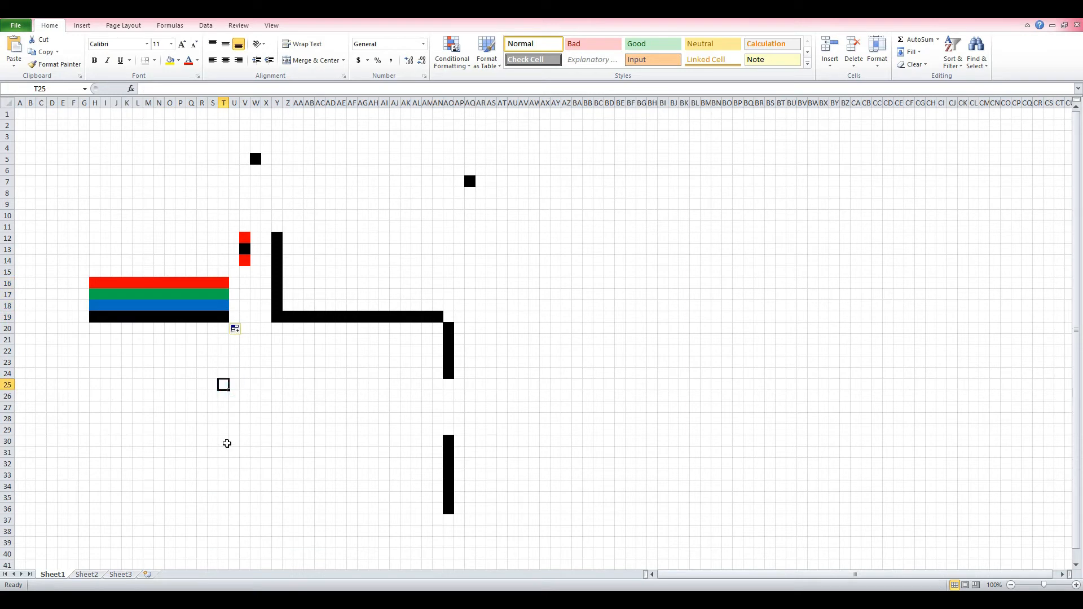
- Draw a vertical red line by entering r in AV9 and filling it down to AV21
{"action": "left_click", "coordinate": [524, 204]}
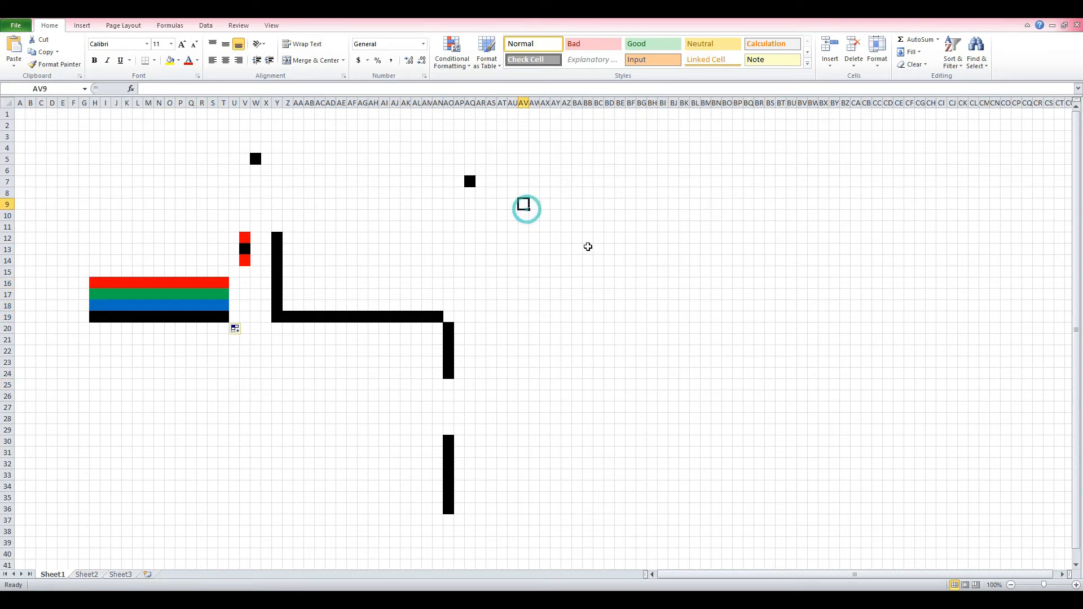
{"action": "type", "text": "r"}
{"action": "key", "text": "Return"}
{"action": "left_click", "coordinate": [525, 206]}
{"action": "left_click_drag", "start_coordinate": [530, 210], "coordinate": [547, 344]}
{"action": "left_click", "coordinate": [609, 373]}
- Draw a horizontal green line by entering g in AW9 and filling it across to BI9
{"action": "left_click", "coordinate": [535, 203]}
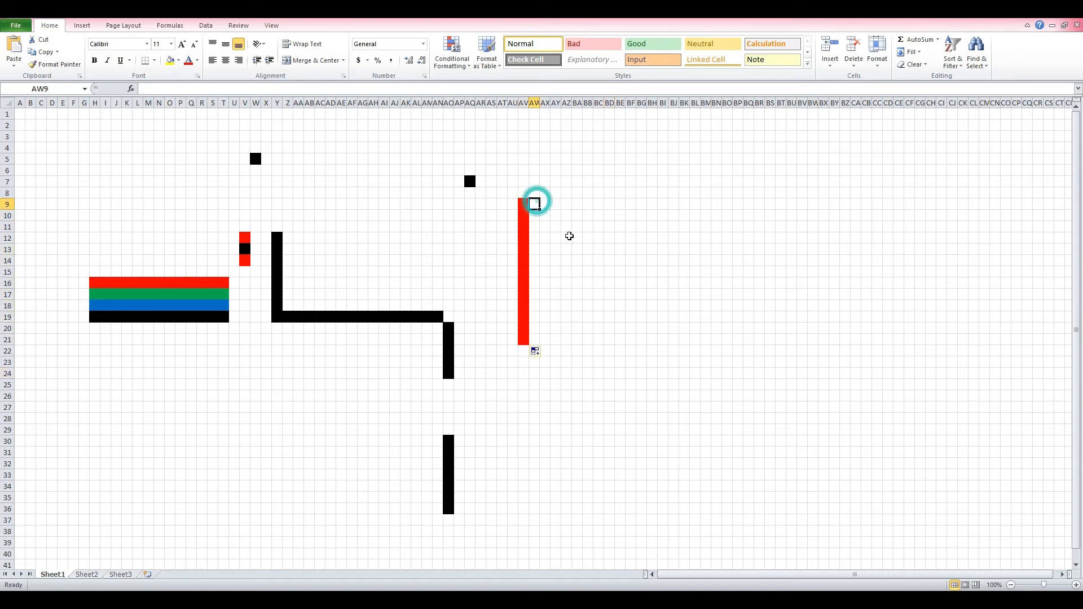
{"action": "type", "text": "g"}
{"action": "key", "text": "Return"}
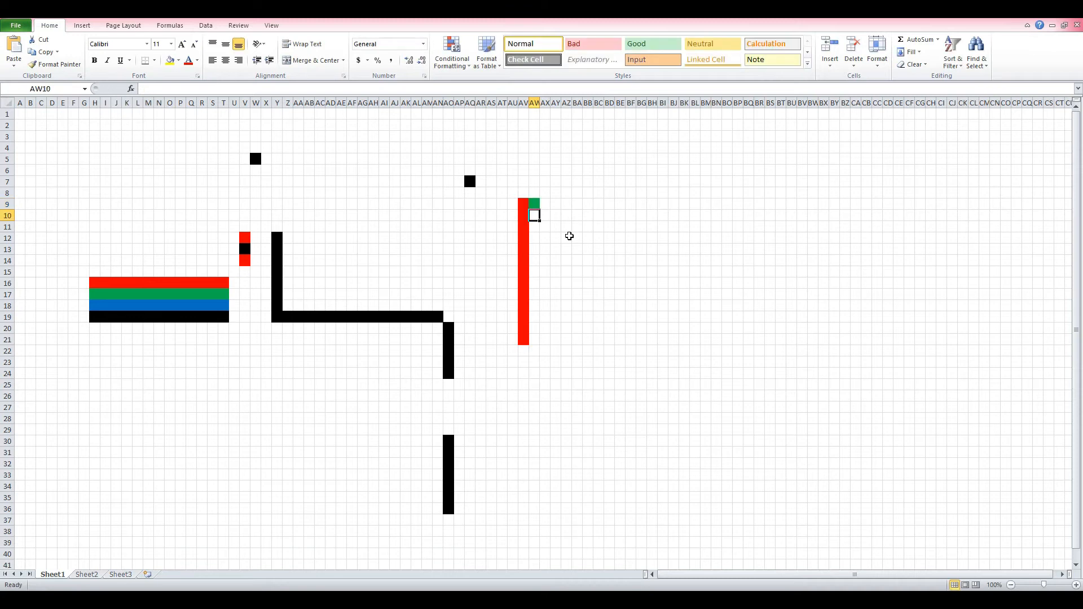
{"action": "left_click", "coordinate": [535, 203]}
{"action": "left_click_drag", "start_coordinate": [540, 210], "coordinate": [668, 206]}
{"action": "left_click", "coordinate": [674, 317]}
- Enter g in every fourth cell of column BN, in BN9, BN13, BN17 and BN21
{"action": "left_click", "coordinate": [716, 205]}
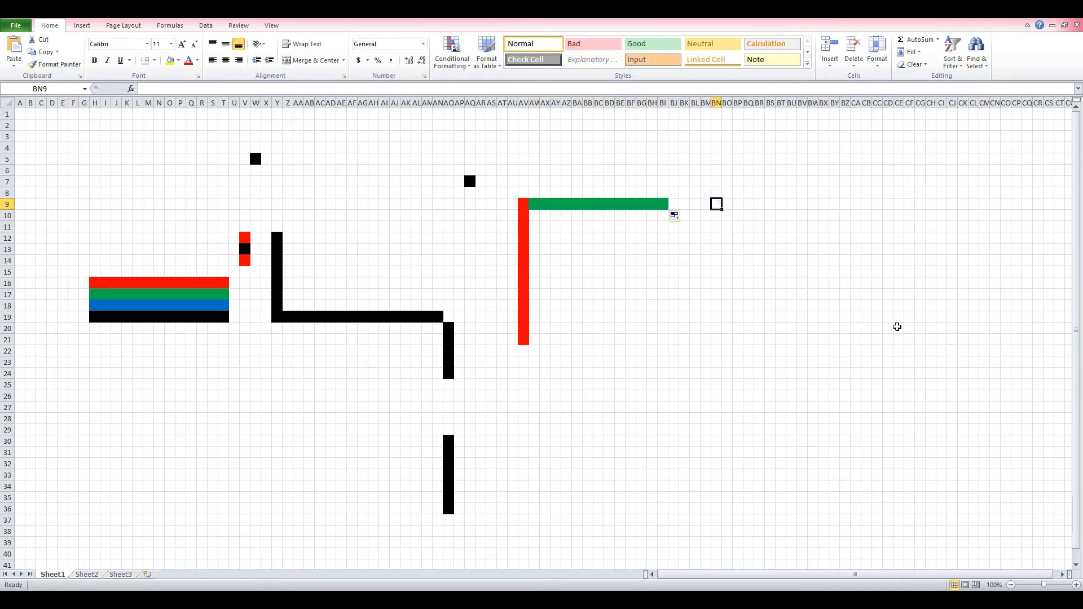
{"action": "type", "text": "g"}
{"action": "key", "text": "Return"}
{"action": "key", "text": "Return"}
{"action": "key", "text": "Return"}
{"action": "key", "text": "Return"}
{"action": "type", "text": "g"}
{"action": "key", "text": "Return"}
{"action": "key", "text": "Return"}
{"action": "key", "text": "Return"}
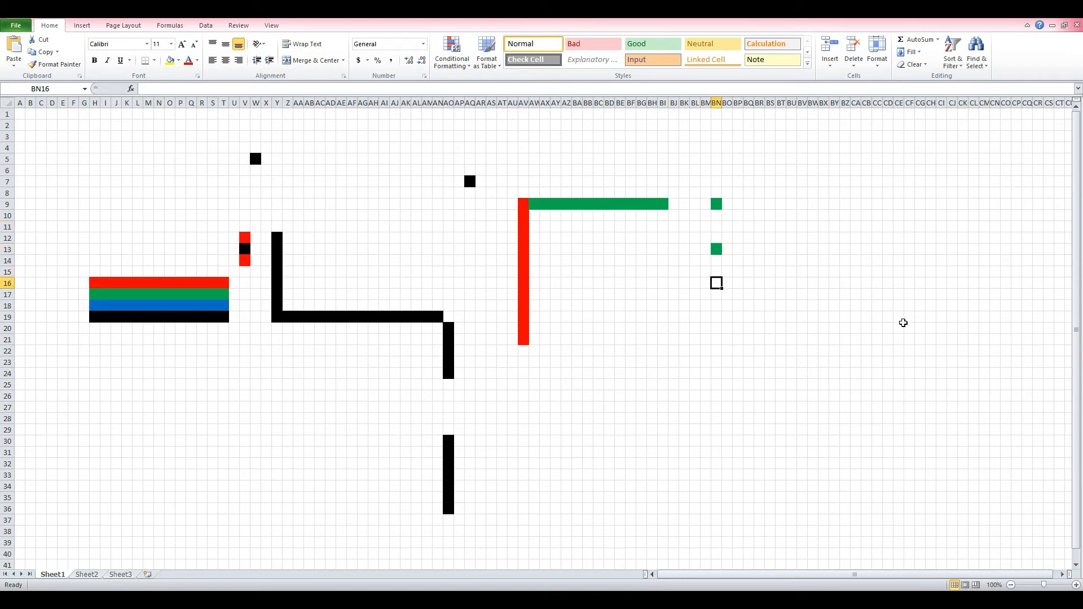
{"action": "key", "text": "Return"}
{"action": "type", "text": "g"}
{"action": "key", "text": "Return"}
{"action": "key", "text": "Return"}
{"action": "key", "text": "Return"}
{"action": "key", "text": "Return"}
{"action": "type", "text": "g"}
{"action": "key", "text": "Return"}
{"action": "key", "text": "Return"}
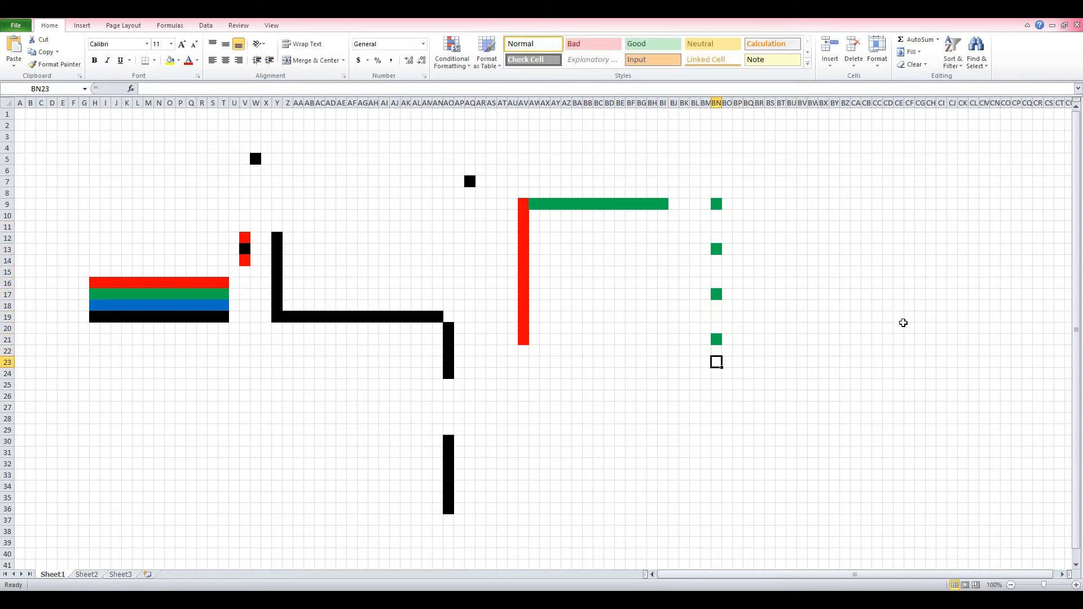
- Continue down column BN with r in BN24, b in BN27 and x in BN29
{"action": "key", "text": "Return"}
{"action": "type", "text": "r"}
{"action": "key", "text": "Return"}
{"action": "key", "text": "Return"}
{"action": "key", "text": "Return"}
{"action": "type", "text": "b"}
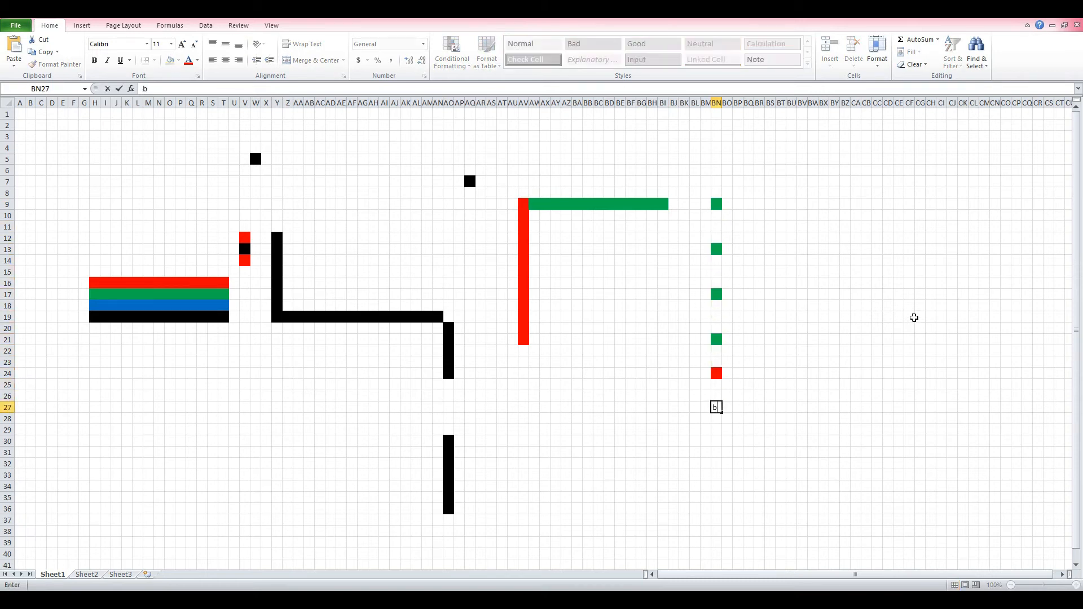
{"action": "key", "text": "Return"}
{"action": "key", "text": "Return"}
{"action": "type", "text": "x"}
{"action": "key", "text": "Return"}
{"action": "key", "text": "Return"}
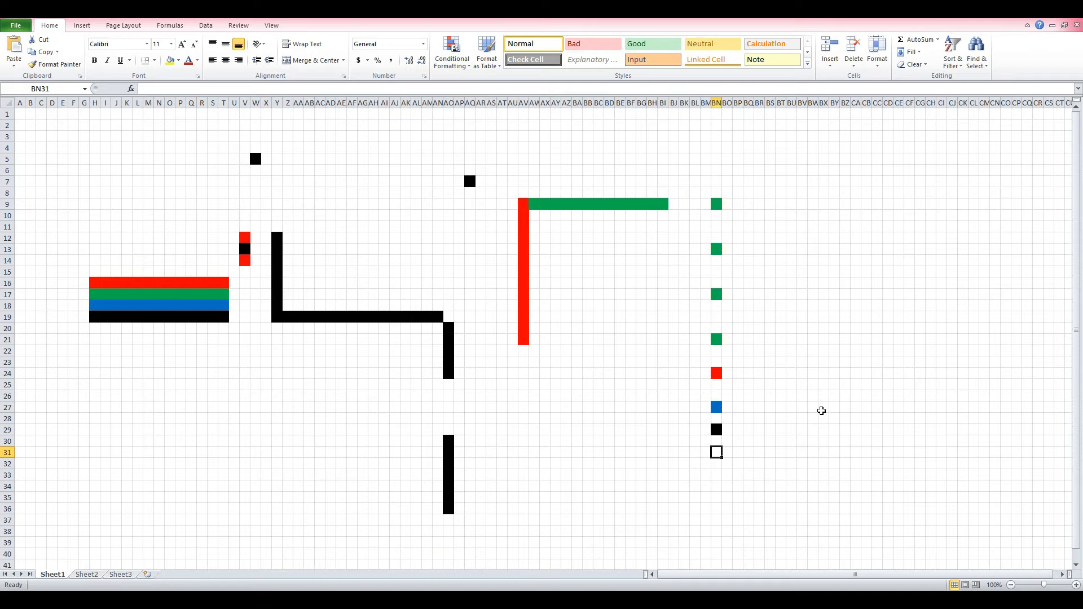
- Insert a text box over cells A1 to J14 with the color legend x=black, r=red, g=green, b=blue on separate lines
{"action": "left_click", "coordinate": [82, 26]}
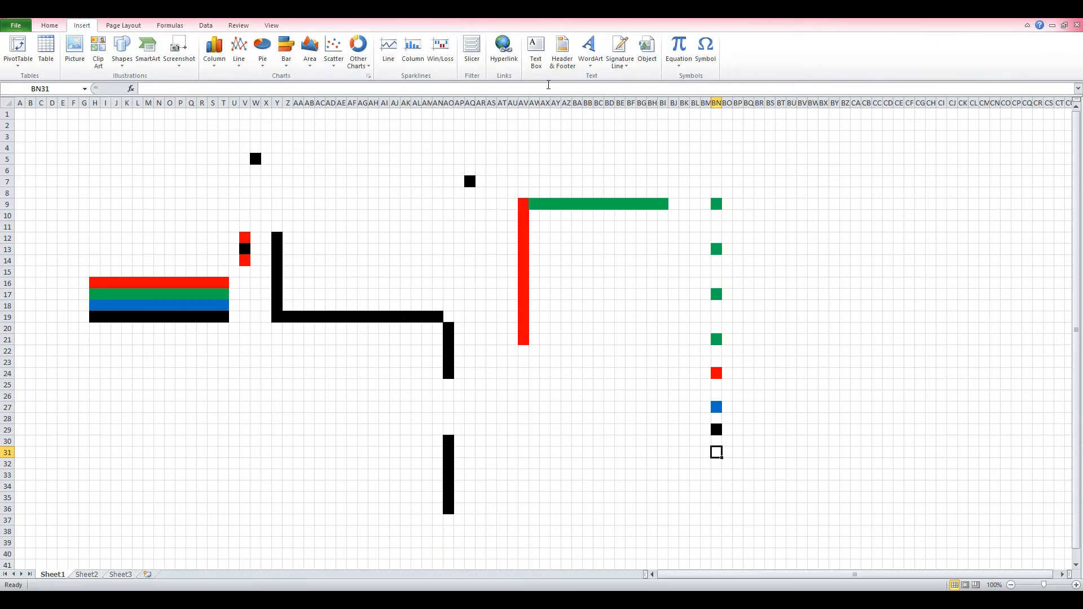
{"action": "left_click", "coordinate": [536, 63]}
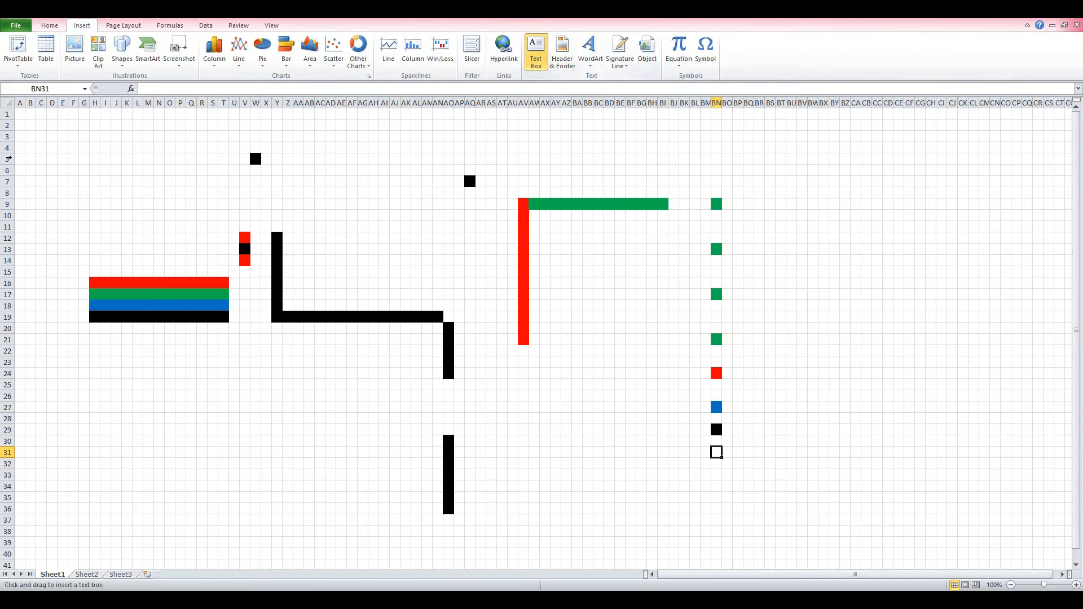
{"action": "left_click_drag", "start_coordinate": [15, 111], "coordinate": [115, 260]}
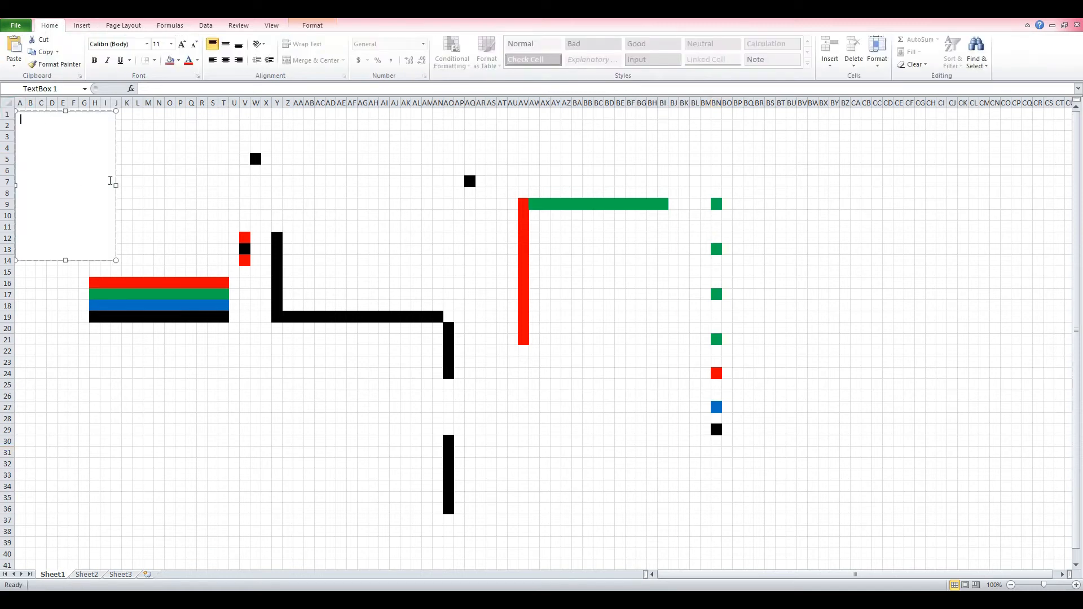
{"action": "type", "text": "x=black"}
{"action": "key", "text": "Return"}
{"action": "type", "text": "r"}
{"action": "type", "text": "=red "}
{"action": "type", "text": "g=green"}
{"action": "key", "text": "Return"}
{"action": "type", "text": "b=blue"}
- Set the font size of all the legend text to 18
{"action": "left_click_drag", "start_coordinate": [49, 157], "coordinate": [21, 118]}
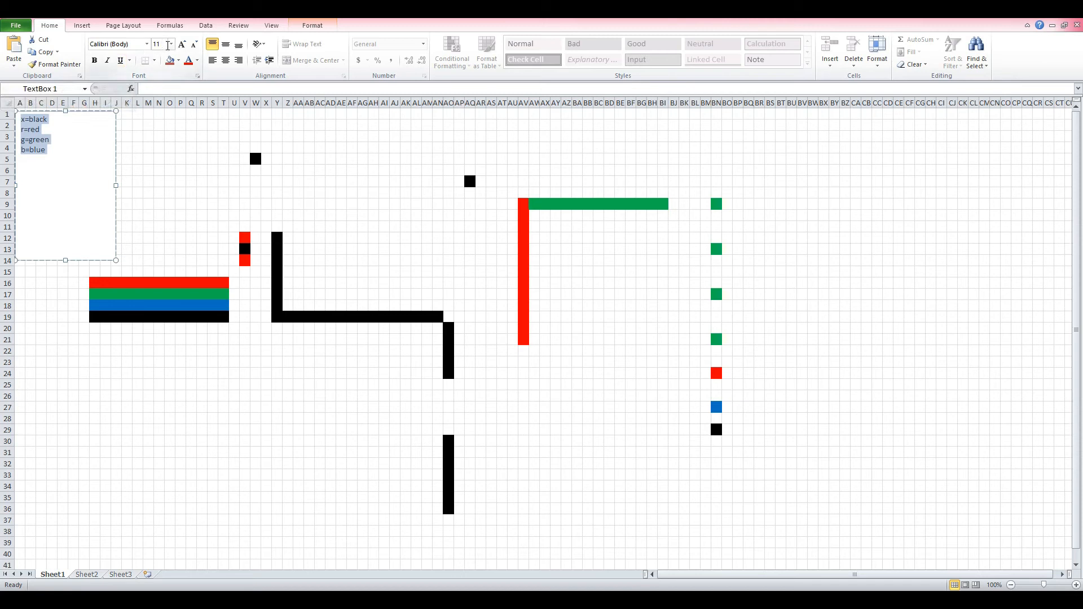
{"action": "left_click", "coordinate": [170, 45]}
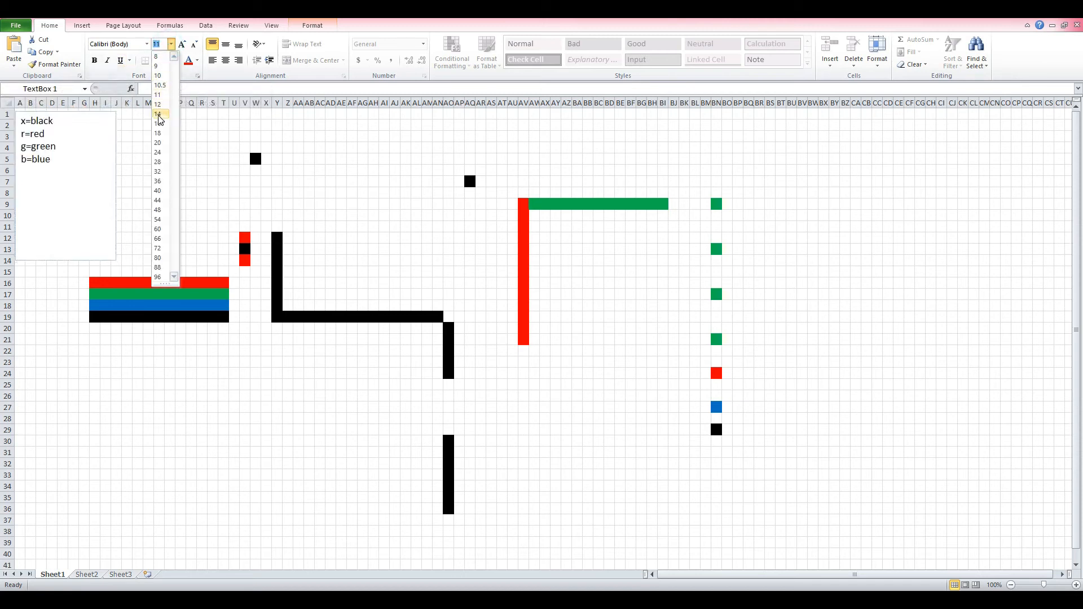
{"action": "left_click", "coordinate": [158, 133]}
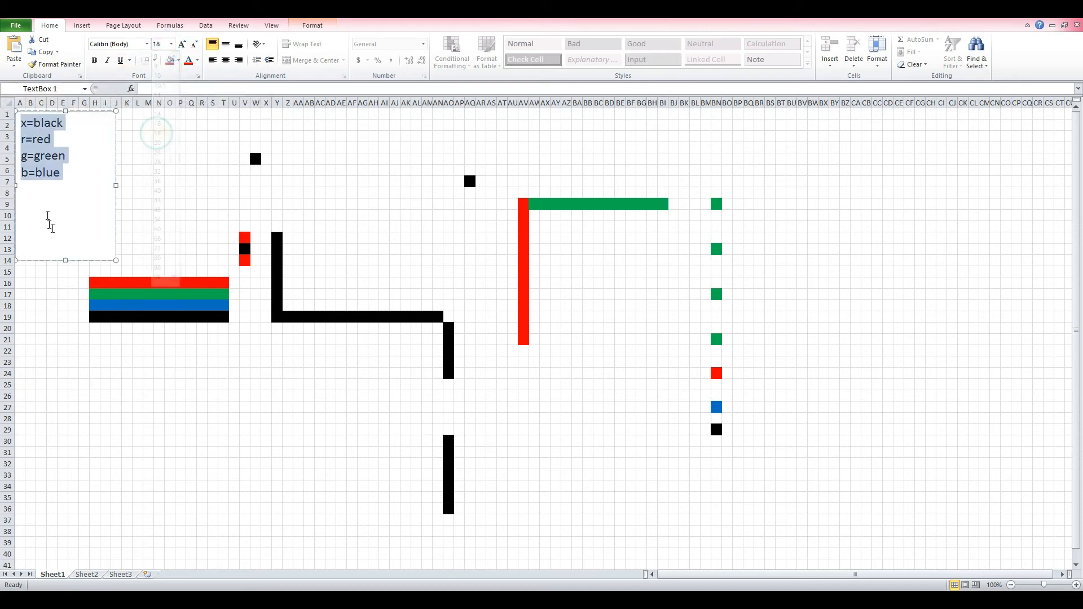
{"action": "left_click", "coordinate": [50, 212]}
{"action": "left_click", "coordinate": [330, 215]}
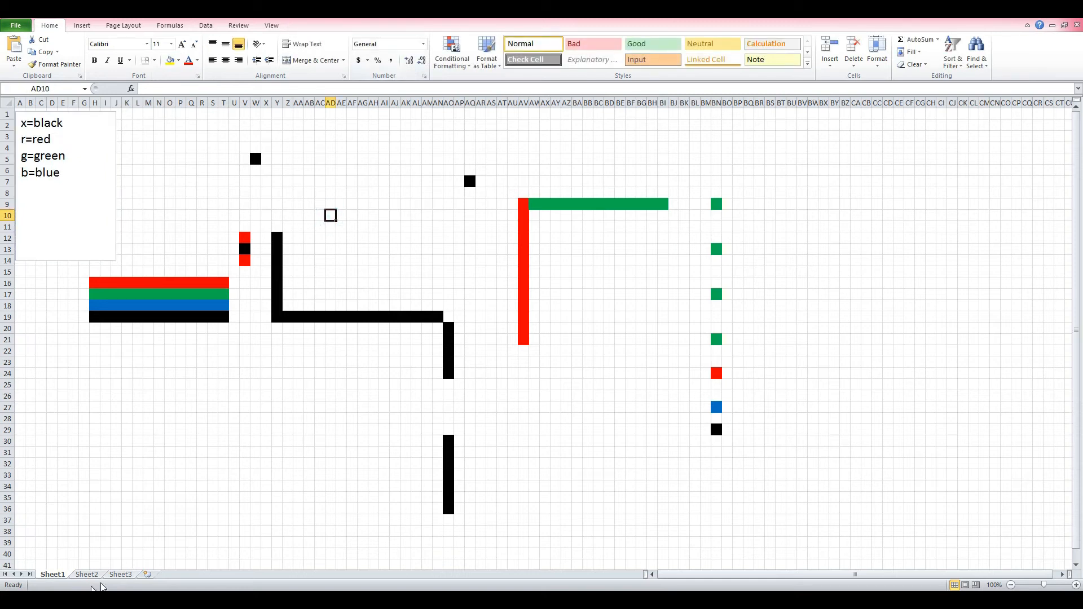
- Switch to the workbook with the finished figure pattern and color cells P5 to P7 yellow, blue and yellow using their legend letters
{"action": "left_click", "coordinate": [97, 599]}
{"action": "left_click", "coordinate": [101, 561]}
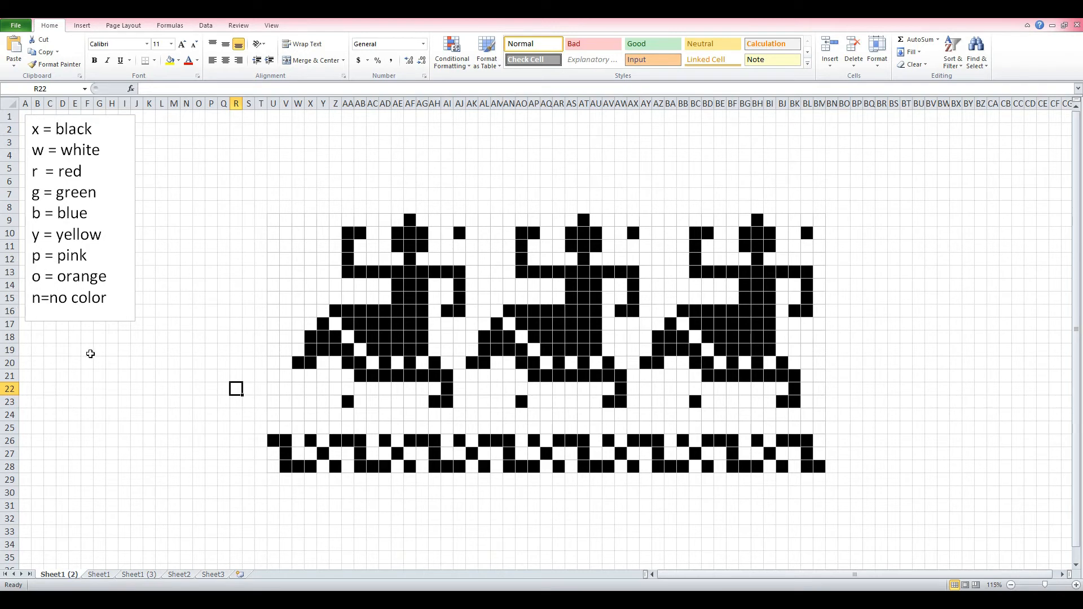
{"action": "left_click", "coordinate": [210, 168]}
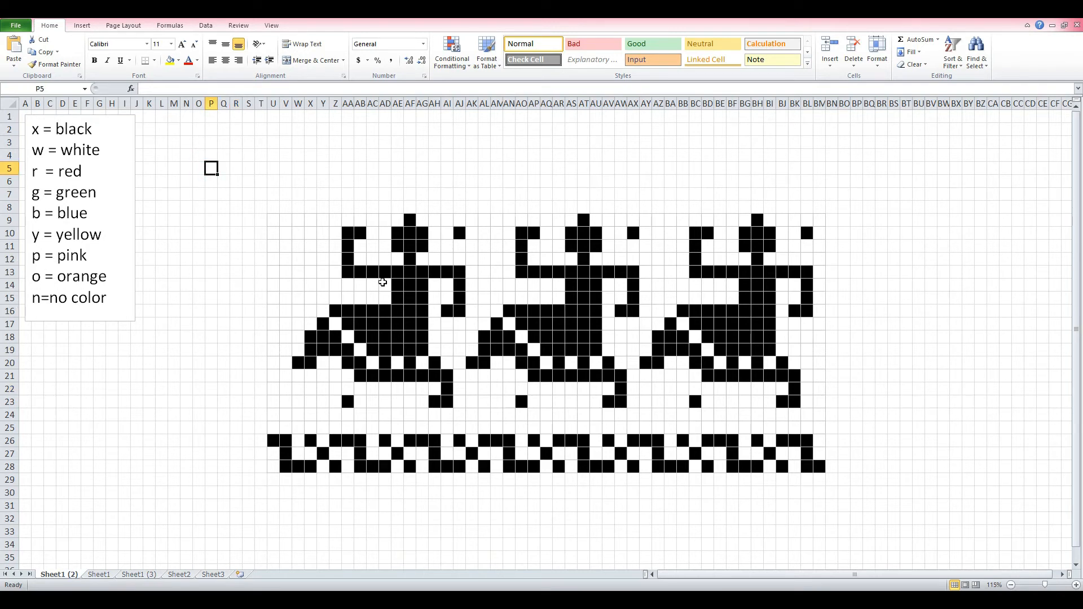
{"action": "type", "text": "o"}
{"action": "key", "text": "Return"}
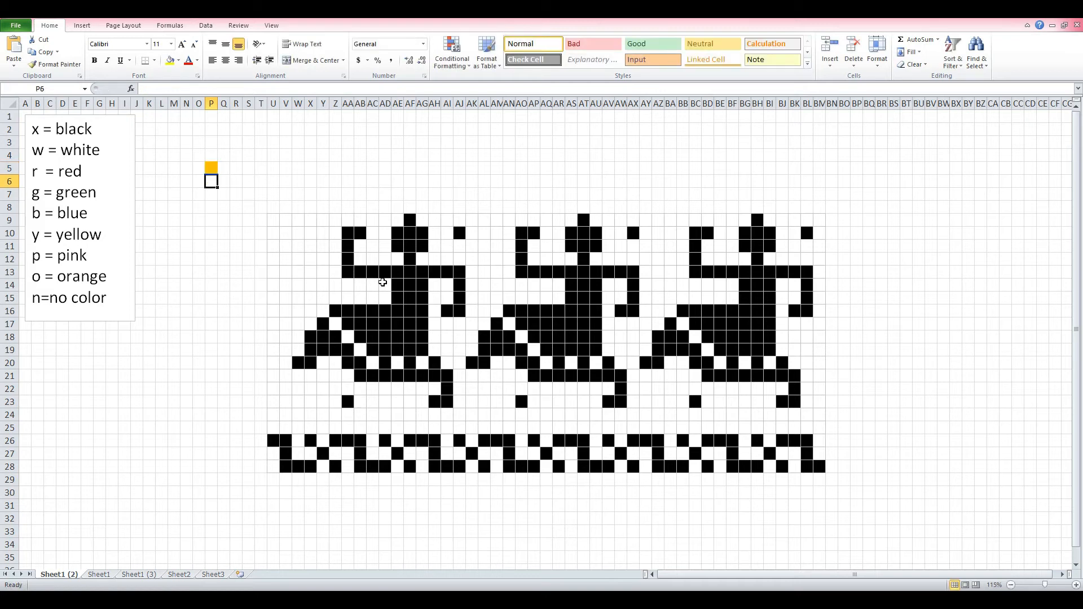
{"action": "type", "text": "b"}
{"action": "key", "text": "Return"}
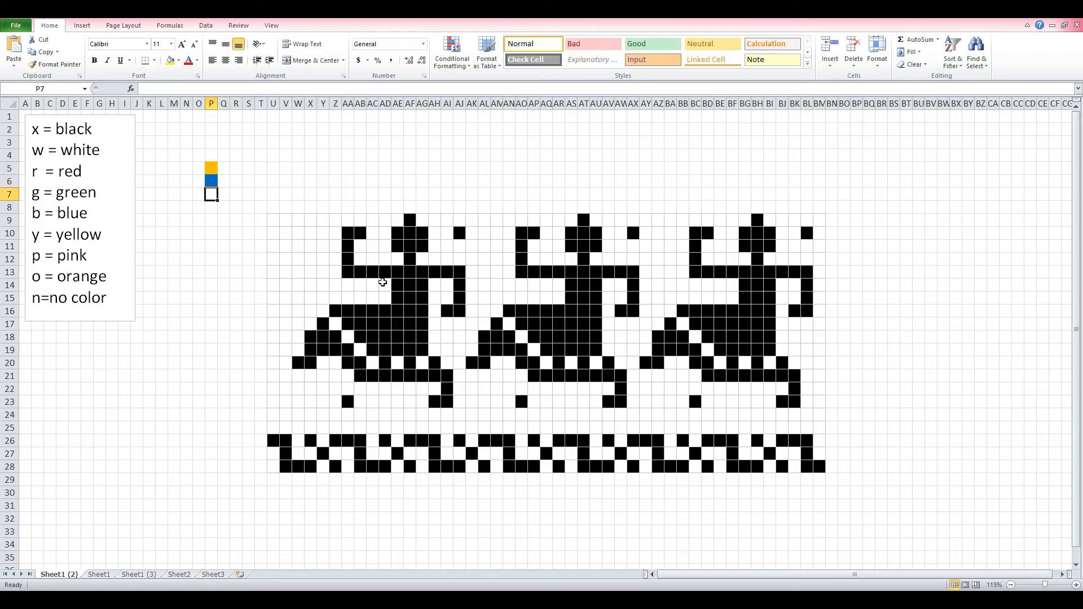
{"action": "type", "text": "o"}
{"action": "key", "text": "Return"}
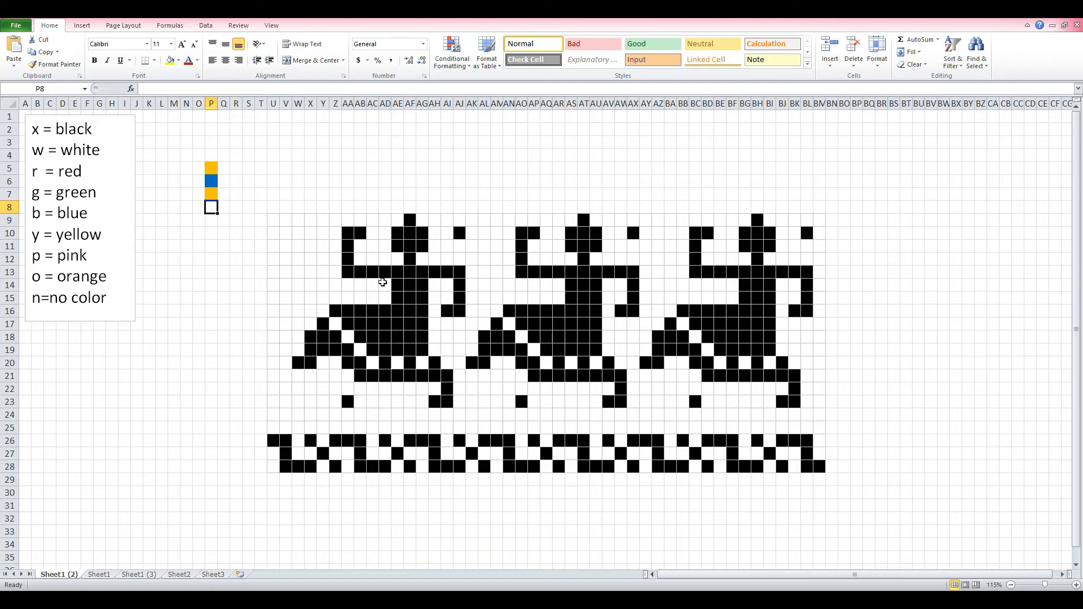
- Enter color letters down cells P8 to P12, with p in P8, o in P9 and x in P12
{"action": "type", "text": "p"}
{"action": "key", "text": "Return"}
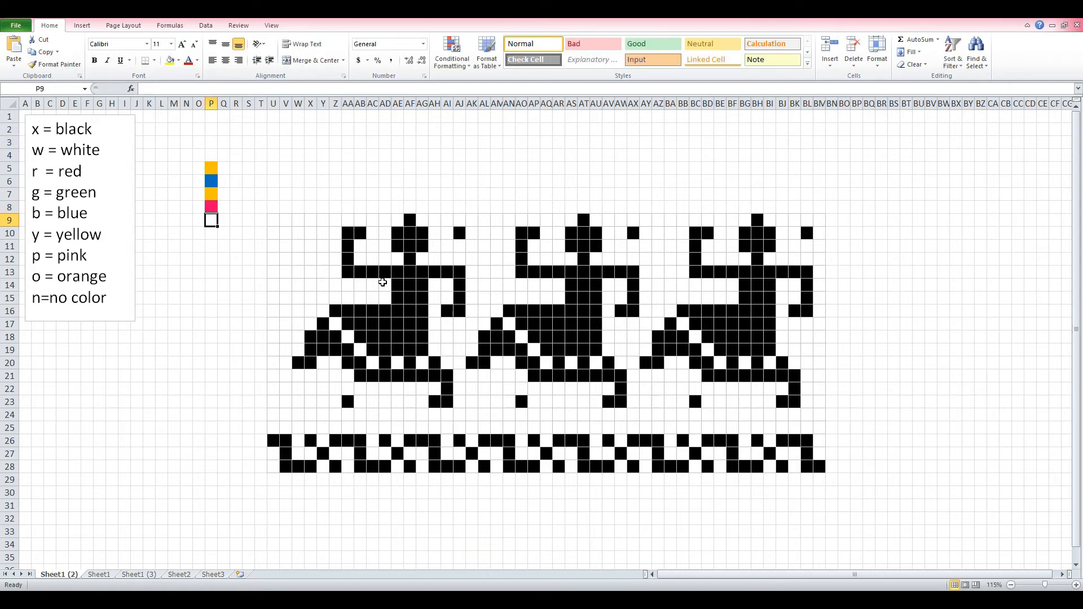
{"action": "type", "text": "o"}
{"action": "key", "text": "Return"}
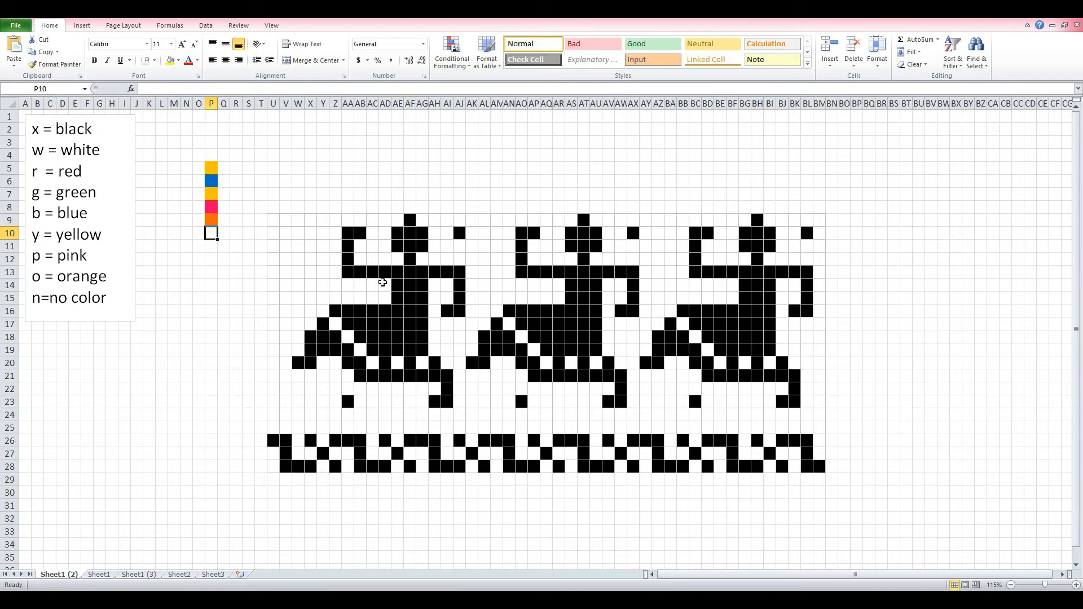
{"action": "type", "text": "n"}
{"action": "key", "text": "Return"}
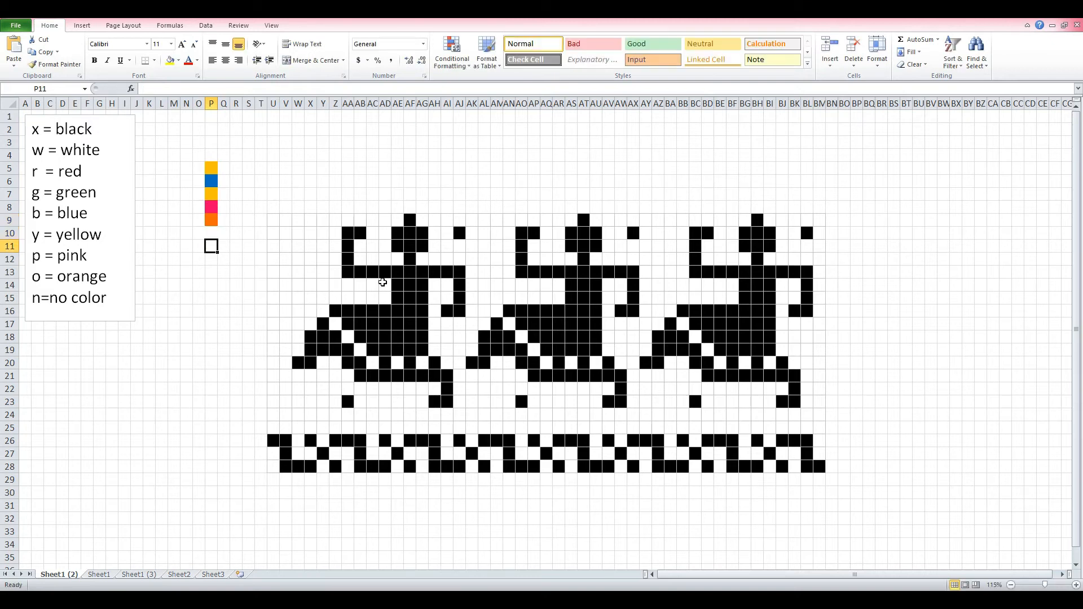
{"action": "type", "text": "n"}
{"action": "key", "text": "Return"}
{"action": "type", "text": "x"}
{"action": "key", "text": "Return"}
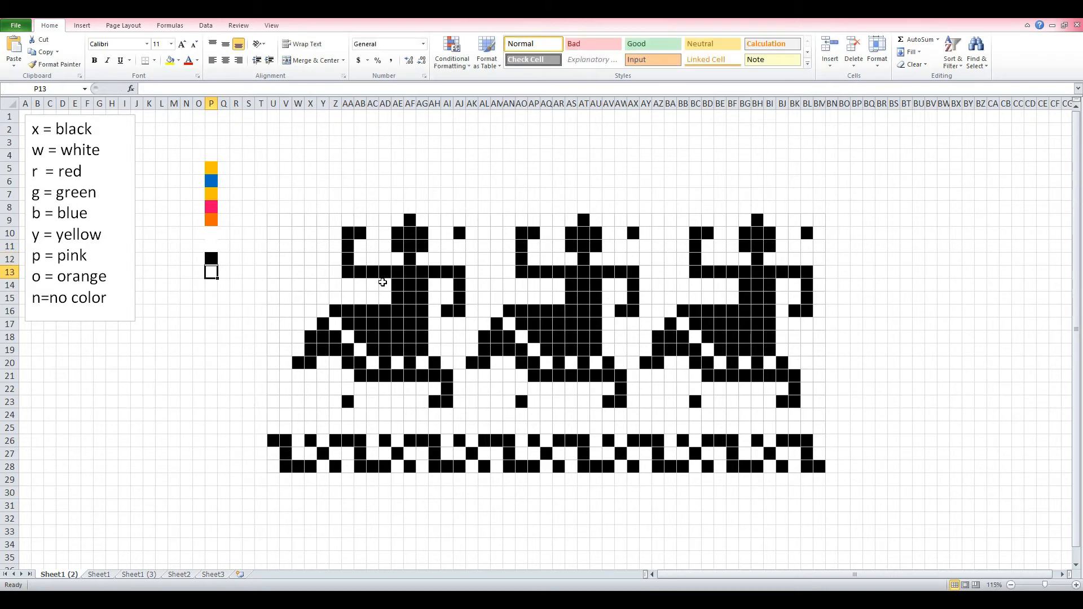
- Clear the sample color letters from cells P5 to P12 by filling blank cells over them
{"action": "left_click", "coordinate": [195, 142]}
{"action": "left_click_drag", "start_coordinate": [205, 149], "coordinate": [233, 305]}
{"action": "left_click", "coordinate": [209, 145]}
{"action": "left_click", "coordinate": [248, 401]}
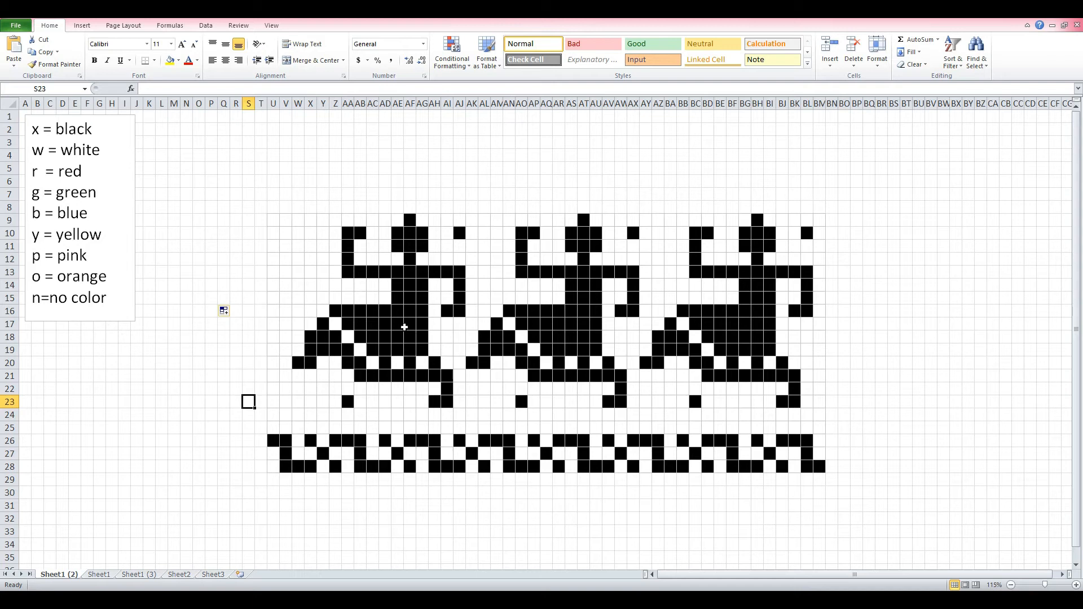
- Examine the block of cells U9 to AJ23 that holds the first figure of the pattern
{"action": "left_click_drag", "start_coordinate": [272, 220], "coordinate": [463, 403]}
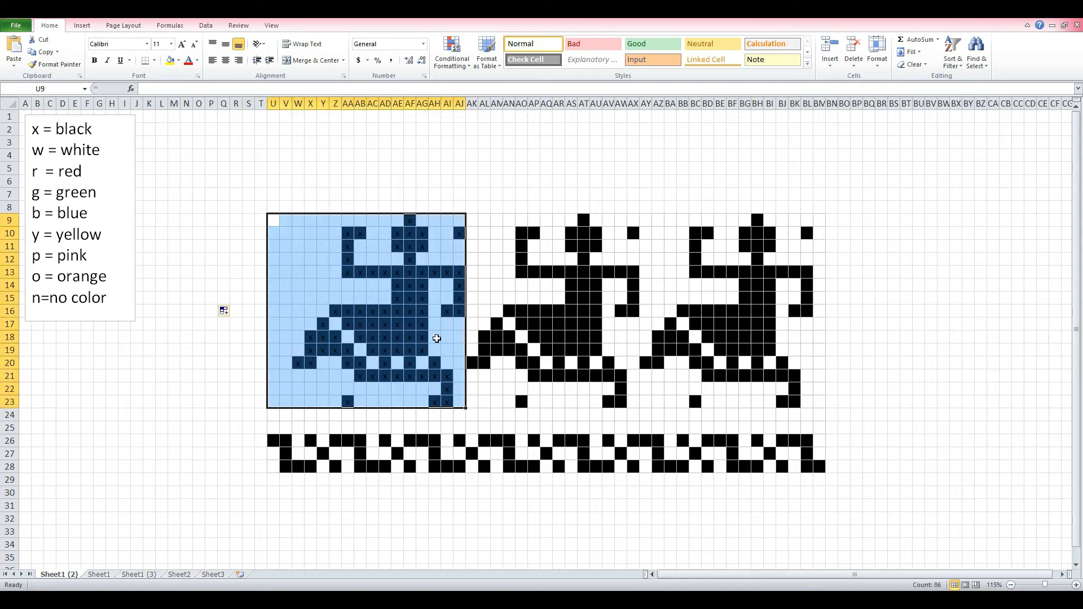
{"action": "scroll", "coordinate": [418, 367], "scroll_direction": "up", "scroll_amount": 2}
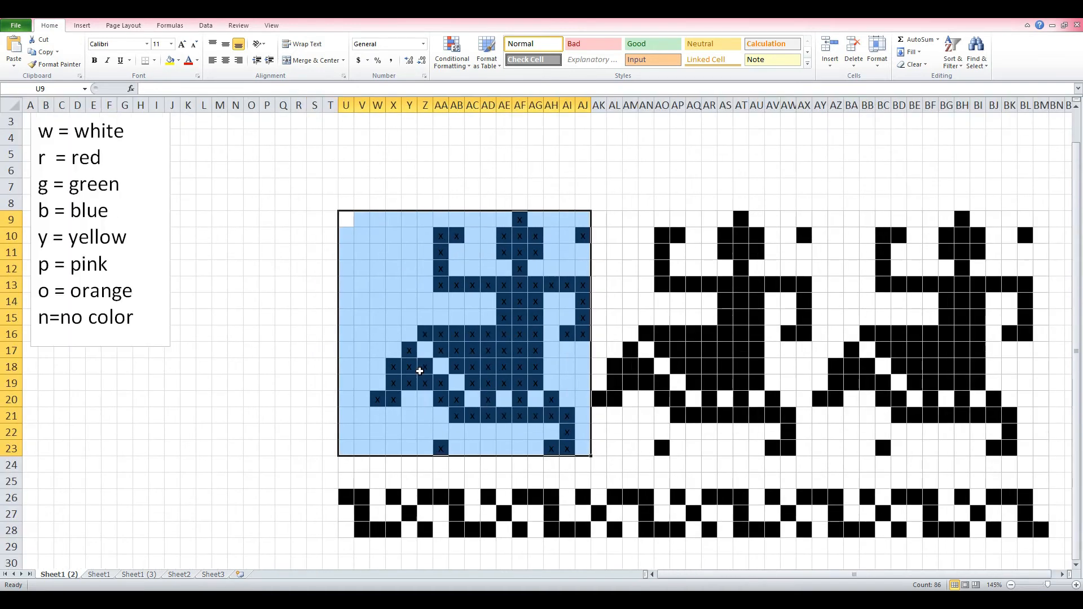
{"action": "scroll", "coordinate": [705, 572], "scroll_direction": "right", "scroll_amount": 1}
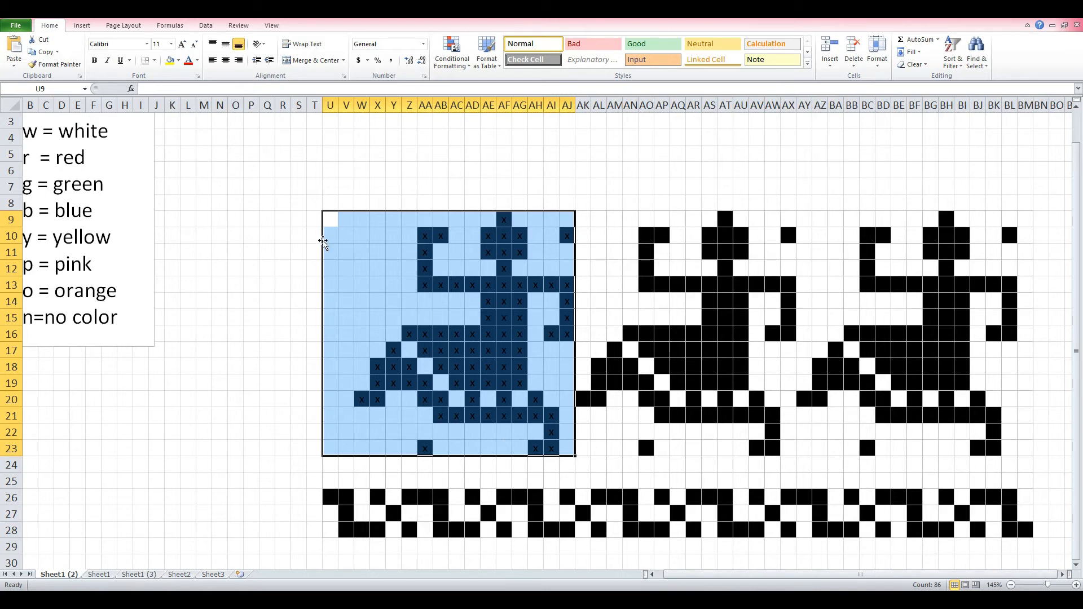
{"action": "left_click", "coordinate": [330, 203]}
{"action": "left_click_drag", "start_coordinate": [334, 227], "coordinate": [567, 450]}
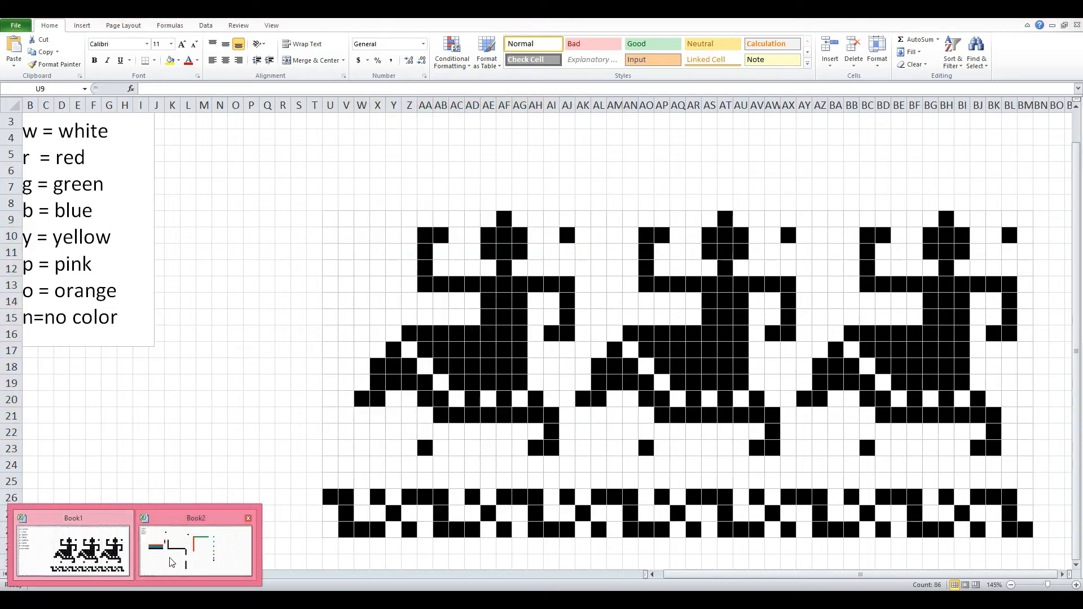
- Switch to the Book2 workbook and clear the practice drawings from cells K1 to CA40 by filling blanks over them
{"action": "left_click", "coordinate": [197, 541]}
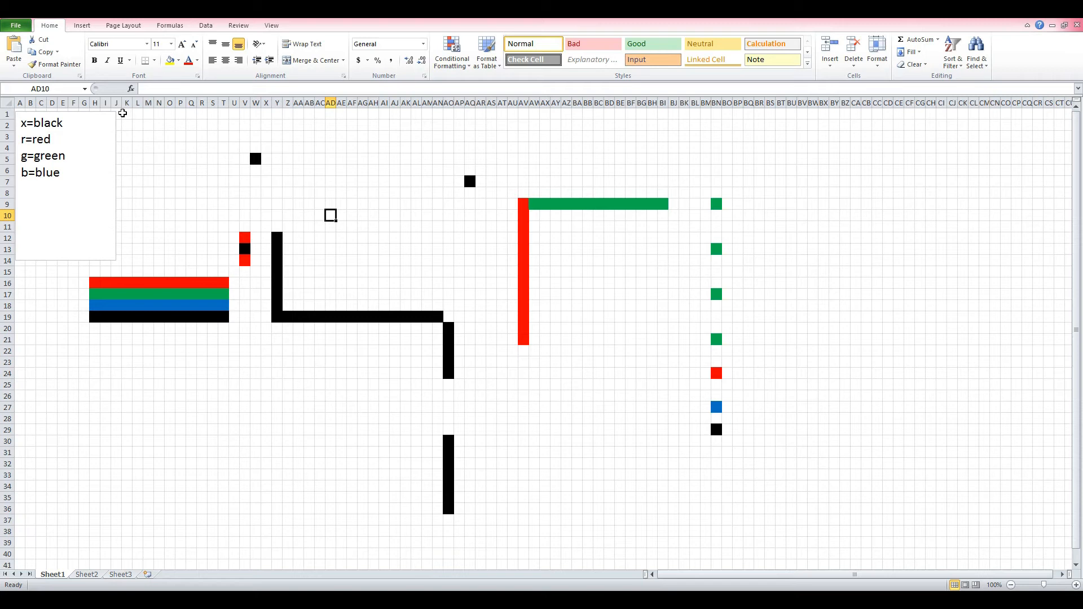
{"action": "mouse_move", "coordinate": [125, 113]}
{"action": "left_mouse_down"}
{"action": "mouse_move", "coordinate": [859, 103]}
{"action": "mouse_move", "coordinate": [861, 244]}
{"action": "mouse_move", "coordinate": [896, 558]}
{"action": "left_mouse_up"}
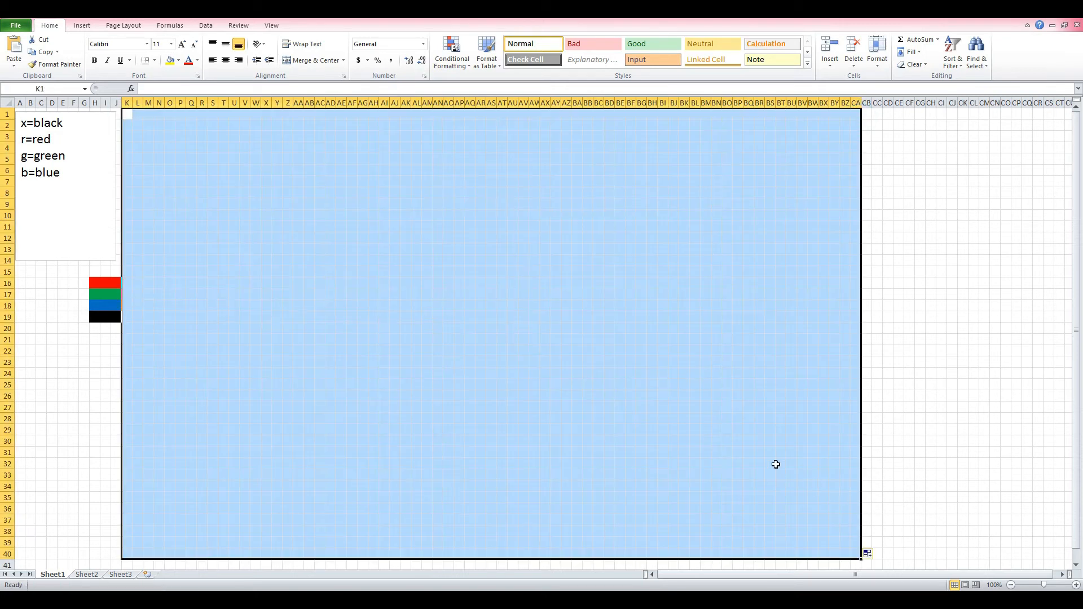
{"action": "left_click", "coordinate": [770, 463]}
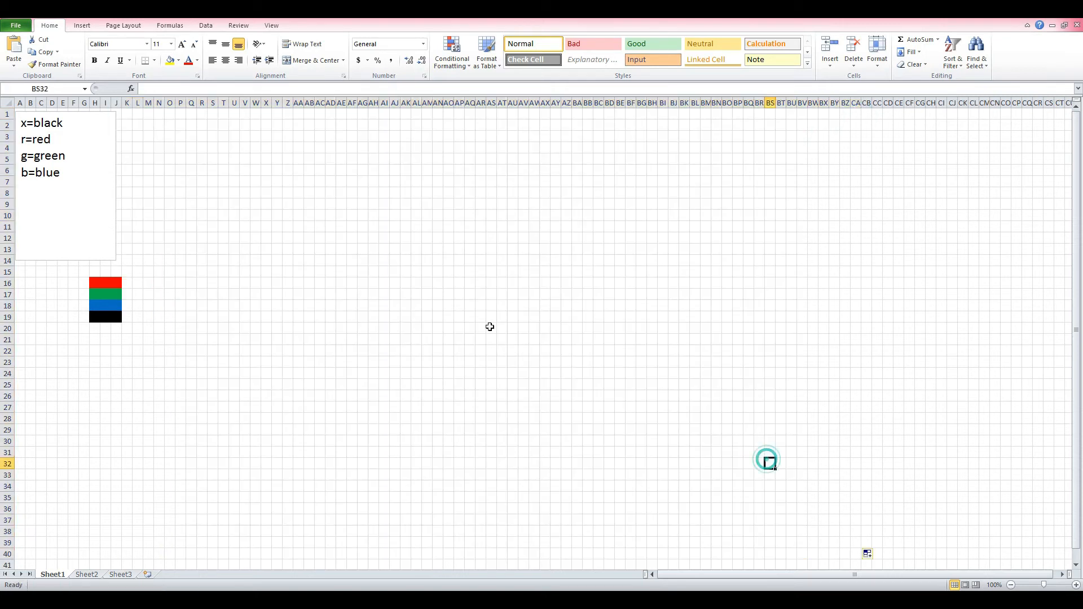
- Apply all borders to a block 14 columns wide and 15 rows high, cells AA6 to AN20
{"action": "left_click", "coordinate": [299, 170]}
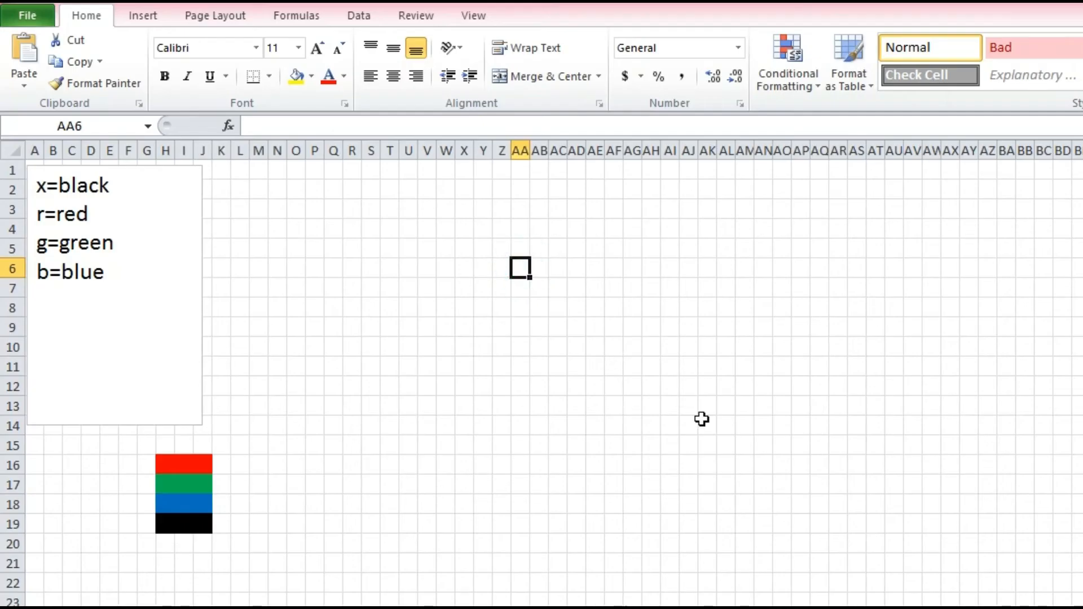
{"action": "key", "text": "shift+Right"}
{"action": "key", "text": "shift+Right"}
{"action": "key", "text": "shift+Right"}
{"action": "key", "text": "shift+Right"}
{"action": "key", "text": "shift+Right"}
{"action": "key", "text": "shift+Right"}
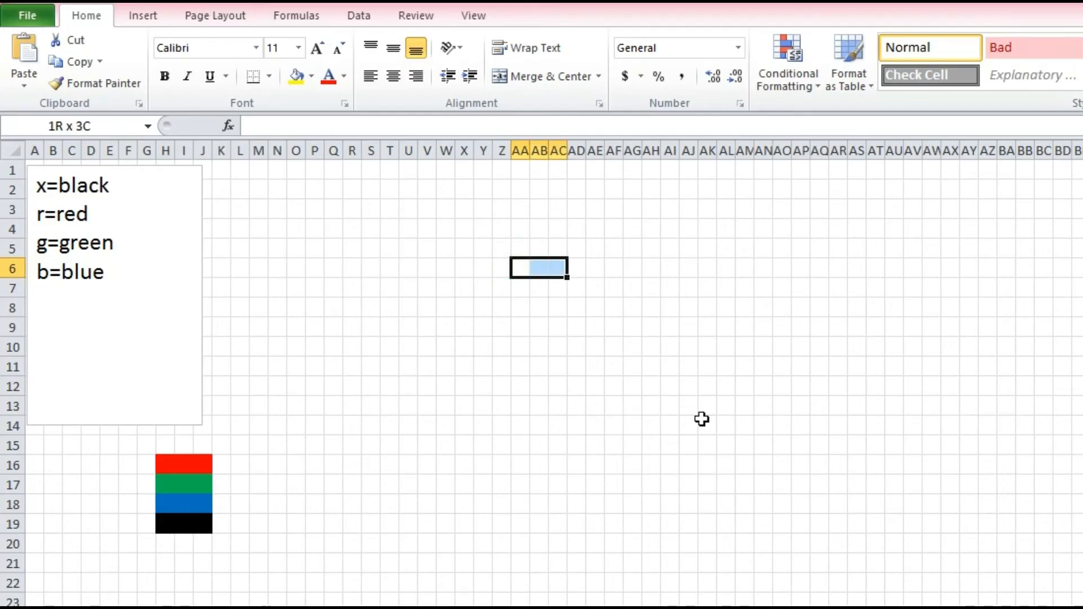
{"action": "key", "text": "shift+Right"}
{"action": "key", "text": "shift+Right"}
{"action": "key", "text": "shift+Right"}
{"action": "key", "text": "shift+Right"}
{"action": "key", "text": "shift+Right"}
{"action": "key", "text": "shift+Right"}
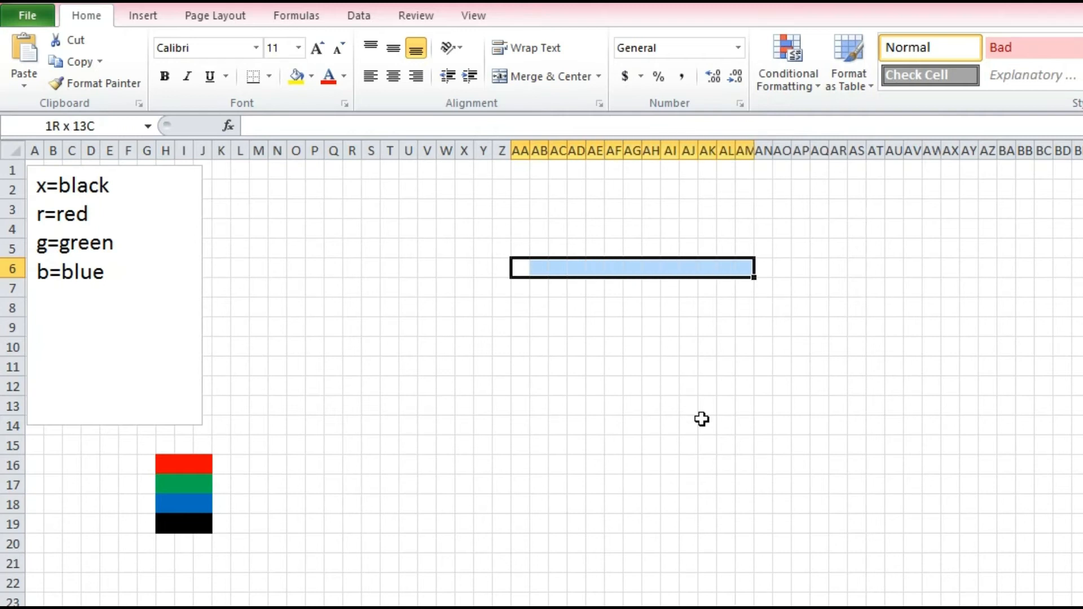
{"action": "key", "text": "shift+Right"}
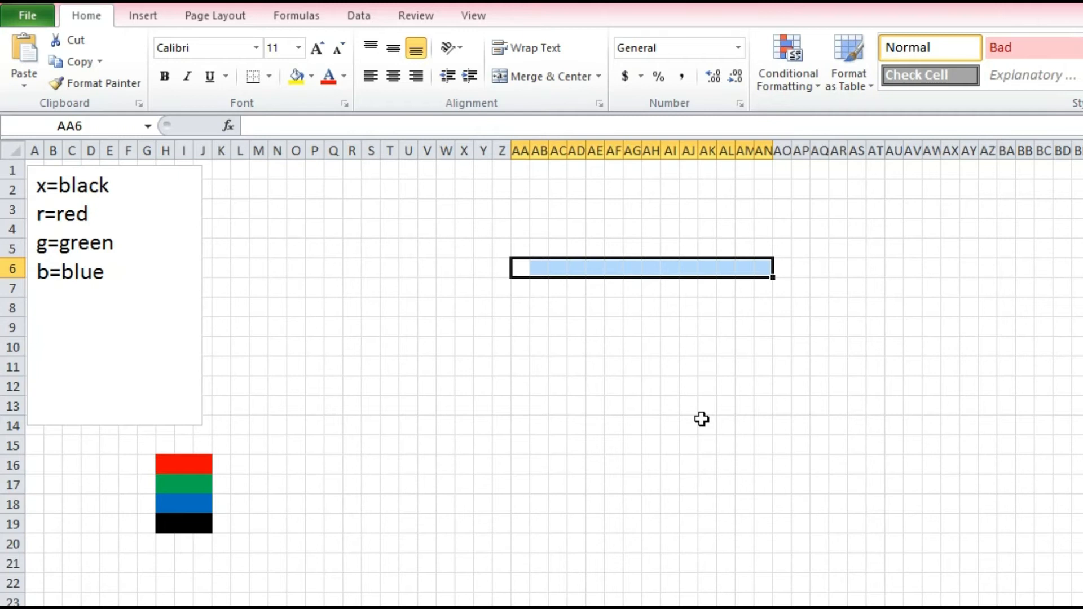
{"action": "key", "text": "shift+Down"}
{"action": "key", "text": "shift+Down"}
{"action": "key", "text": "shift+Down"}
{"action": "key", "text": "shift+Down"}
{"action": "key", "text": "shift+Down"}
{"action": "key", "text": "shift+Down"}
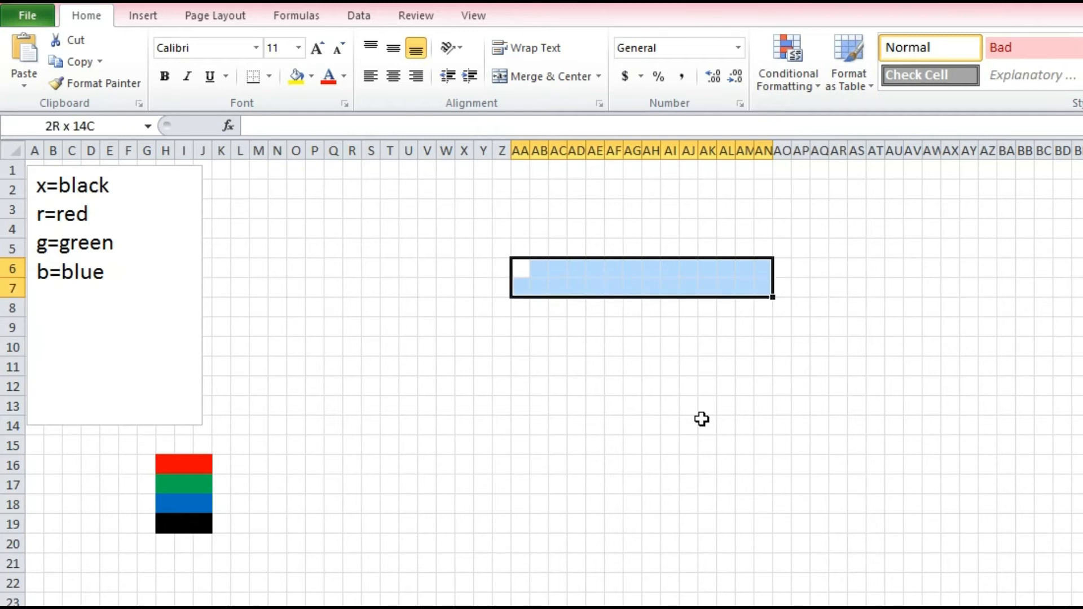
{"action": "key", "text": "shift+Down"}
{"action": "key", "text": "shift+Down"}
{"action": "key", "text": "shift+Down"}
{"action": "key", "text": "shift+Down"}
{"action": "key", "text": "shift+Down"}
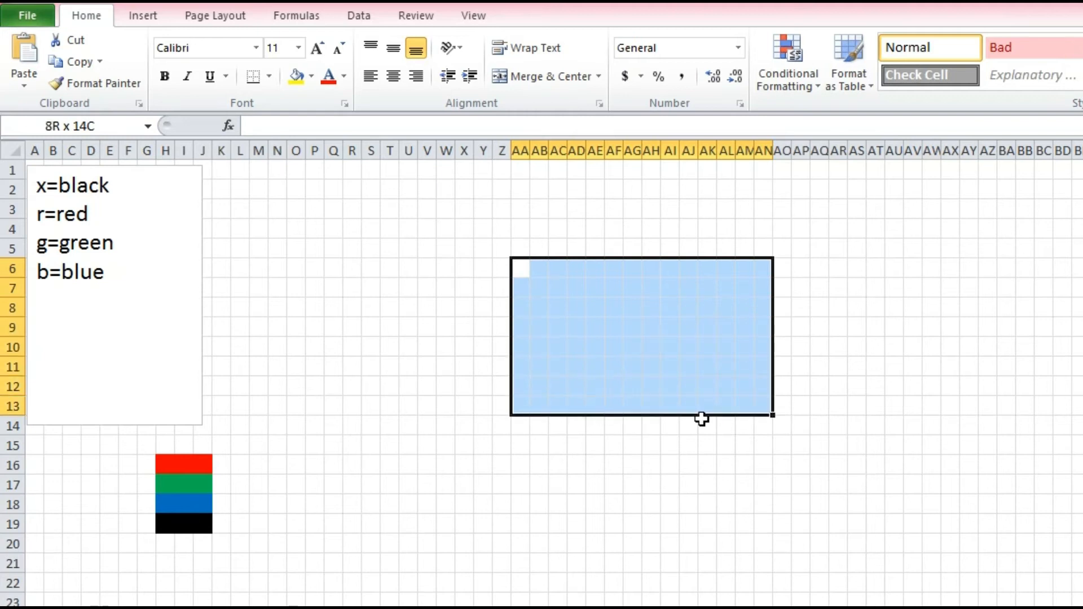
{"action": "key", "text": "shift+Down"}
{"action": "key", "text": "shift+Down"}
{"action": "key", "text": "shift+Down"}
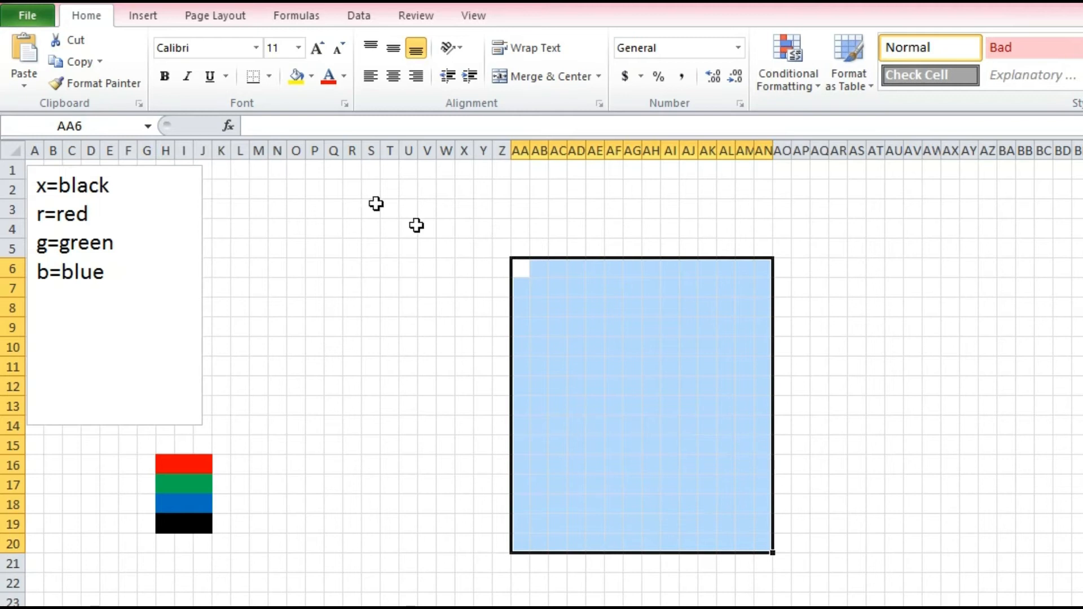
{"action": "left_click", "coordinate": [269, 77]}
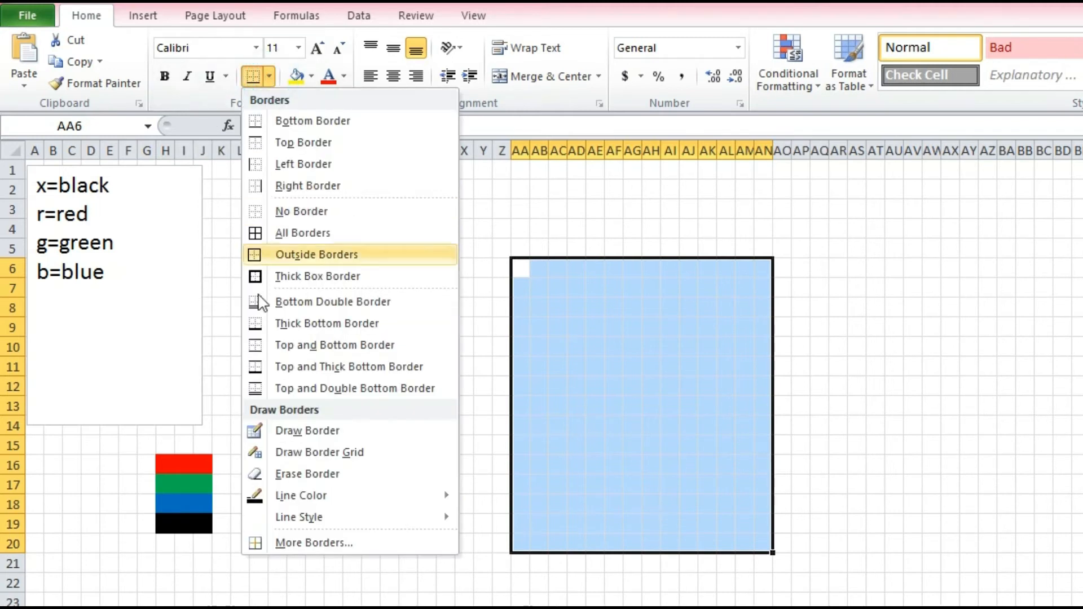
{"action": "left_click", "coordinate": [277, 233]}
{"action": "left_click", "coordinate": [1039, 596]}
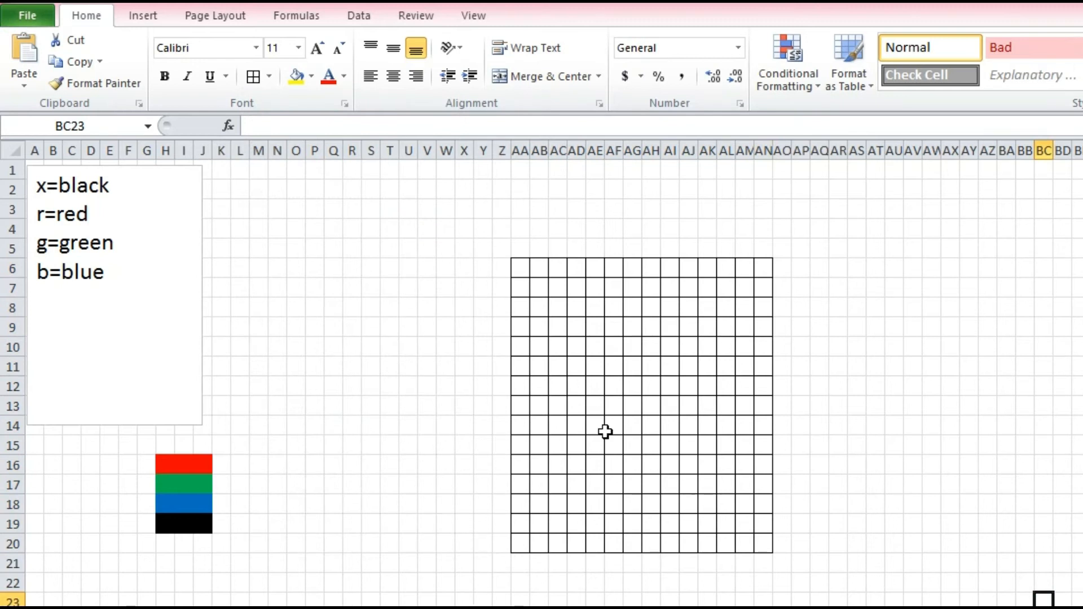
- Number the bordered grid's columns 1 to 14 in cells AA5 to AN5, extending the series from 1 and 2
{"action": "left_click", "coordinate": [520, 262]}
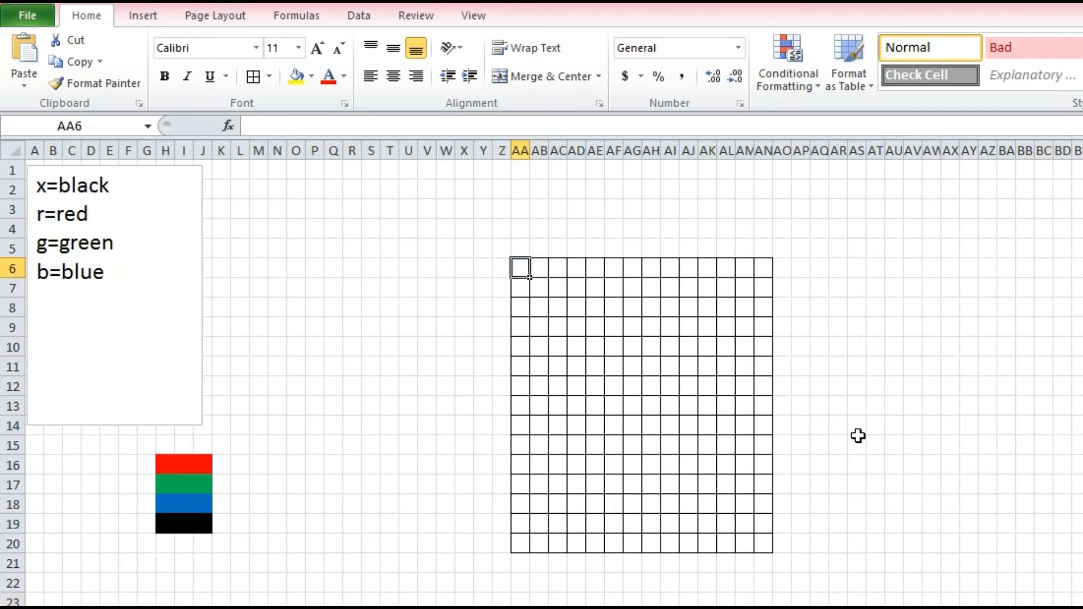
{"action": "key", "text": "Up"}
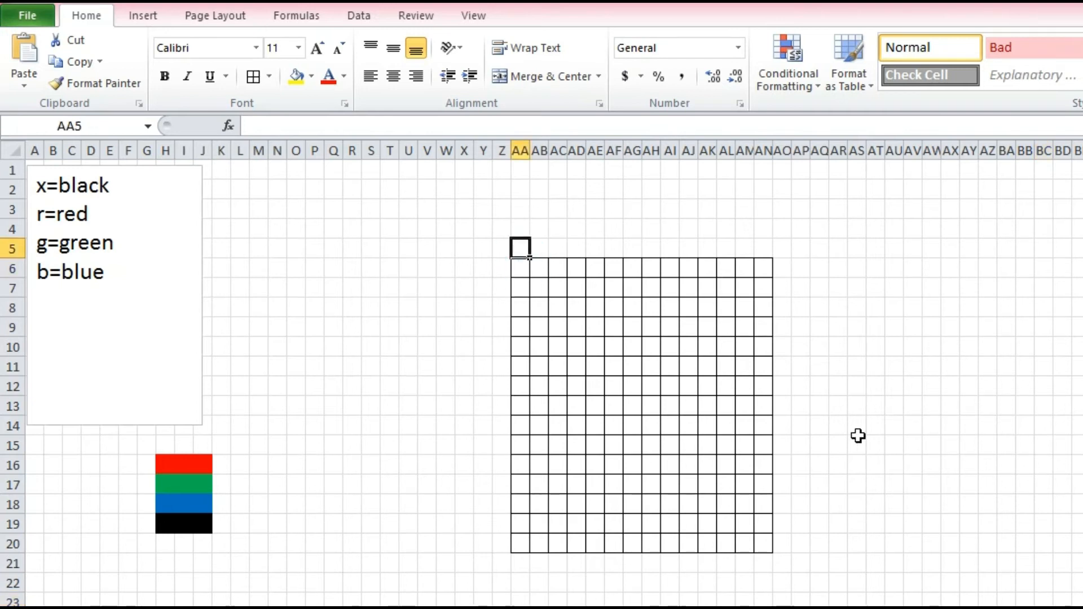
{"action": "type", "text": "1"}
{"action": "key", "text": "Right"}
{"action": "type", "text": "2"}
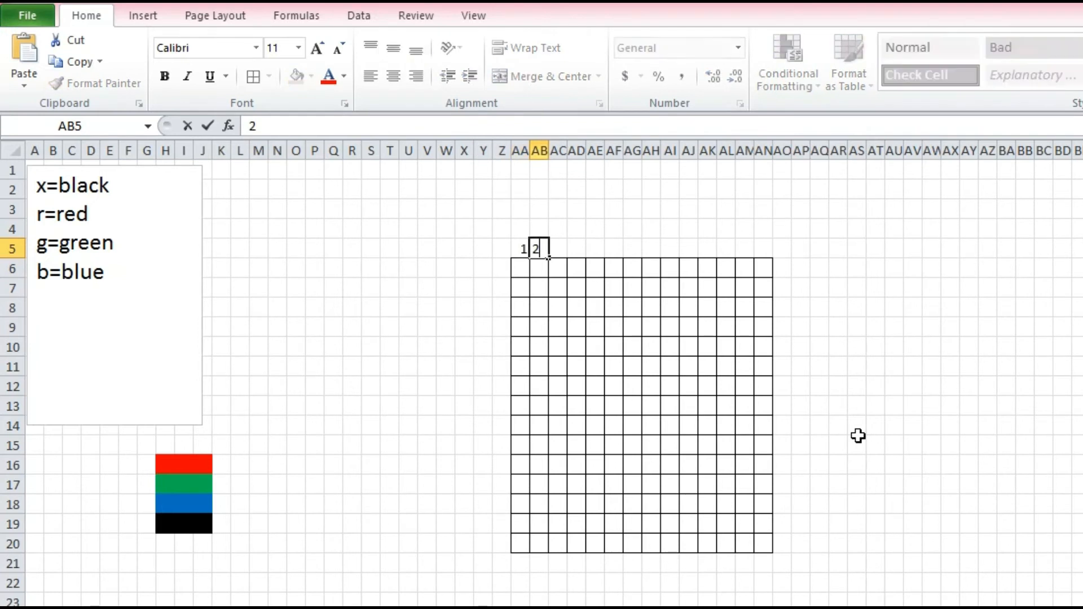
{"action": "key", "text": "Right"}
{"action": "key", "text": "Right"}
{"action": "mouse_move", "coordinate": [530, 250]}
{"action": "left_mouse_down"}
{"action": "mouse_move", "coordinate": [519, 244]}
{"action": "mouse_move", "coordinate": [548, 257]}
{"action": "left_mouse_up"}
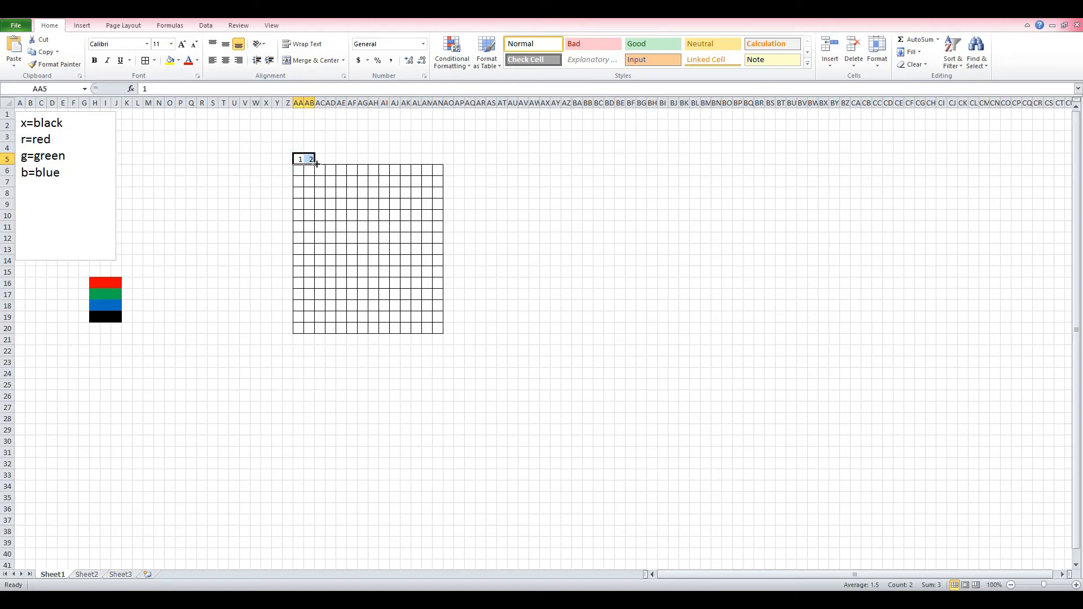
{"action": "left_click_drag", "start_coordinate": [316, 163], "coordinate": [441, 164]}
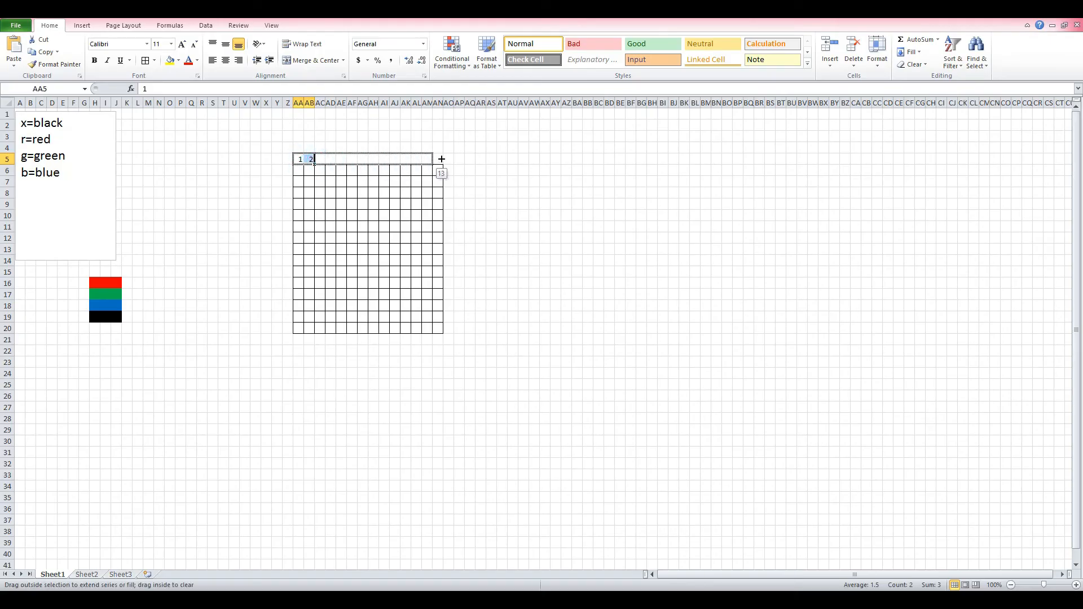
{"action": "left_click", "coordinate": [585, 293]}
- Number the bordered grid's rows 1 to 15 in cells Z6 to Z20, extending the series from 1 and 2
{"action": "scroll", "coordinate": [570, 329], "scroll_direction": "up", "scroll_amount": 3, "text": "ctrl"}
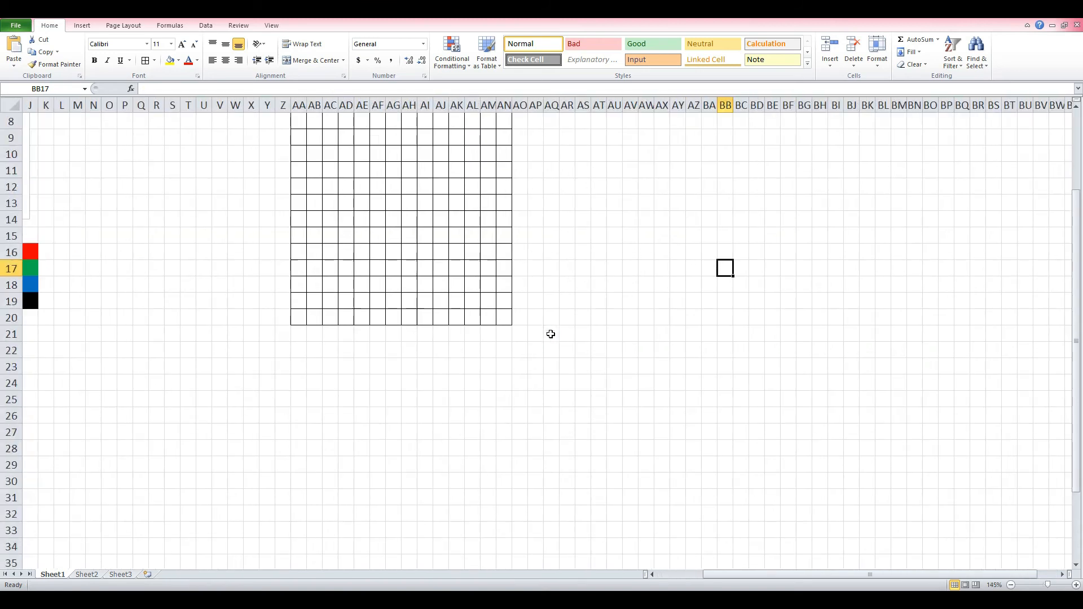
{"action": "scroll", "coordinate": [535, 370], "scroll_direction": "up", "scroll_amount": 4, "text": "ctrl"}
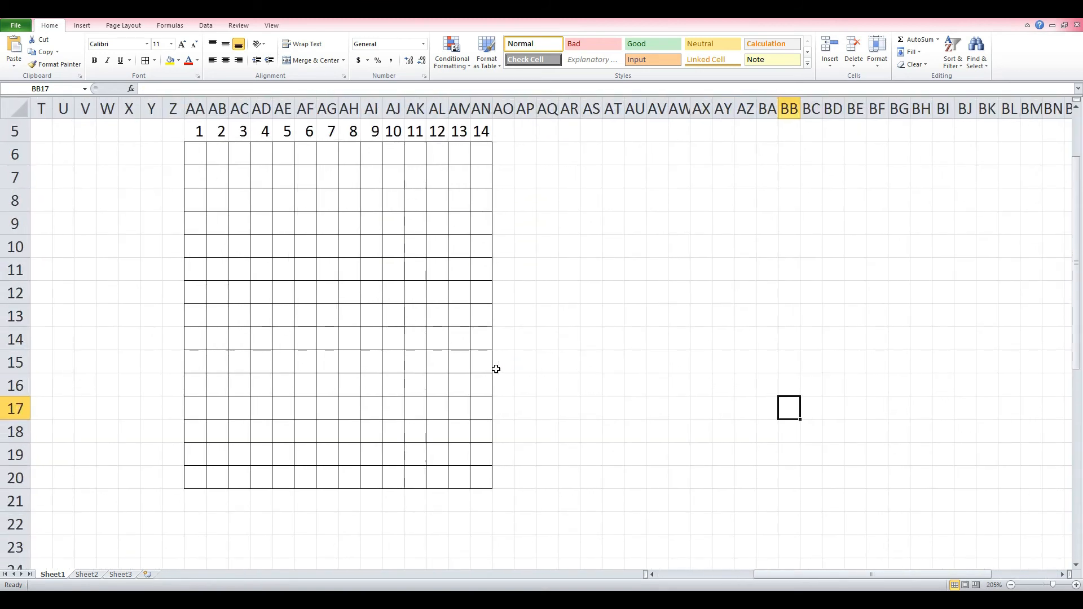
{"action": "scroll", "coordinate": [496, 369], "scroll_direction": "up", "scroll_amount": 2}
{"action": "left_click_drag", "start_coordinate": [189, 225], "coordinate": [399, 217]}
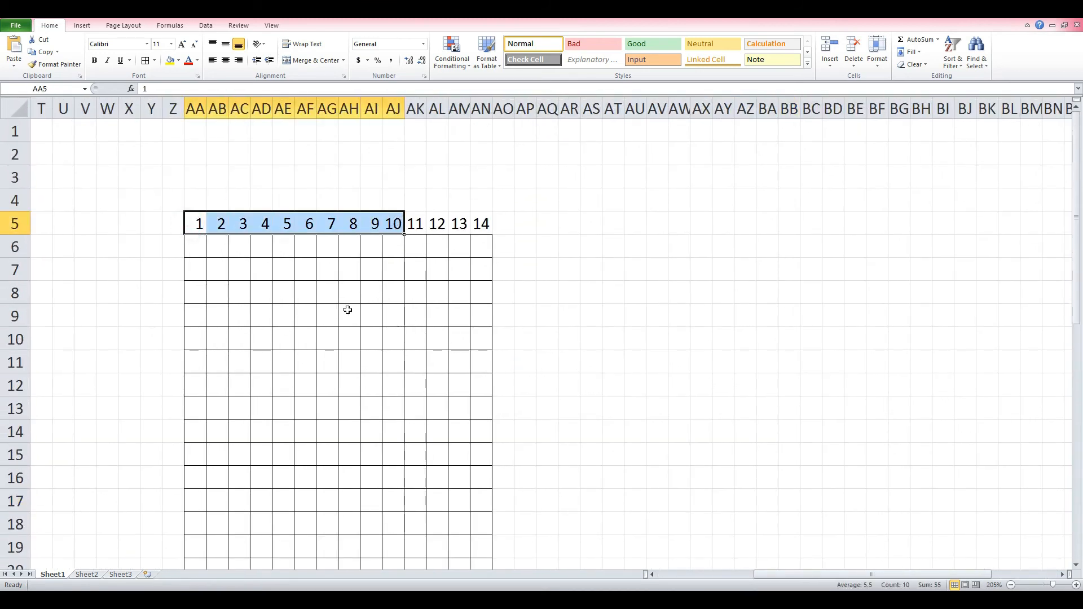
{"action": "scroll", "coordinate": [345, 313], "scroll_direction": "down", "scroll_amount": 1}
{"action": "left_click", "coordinate": [172, 176]}
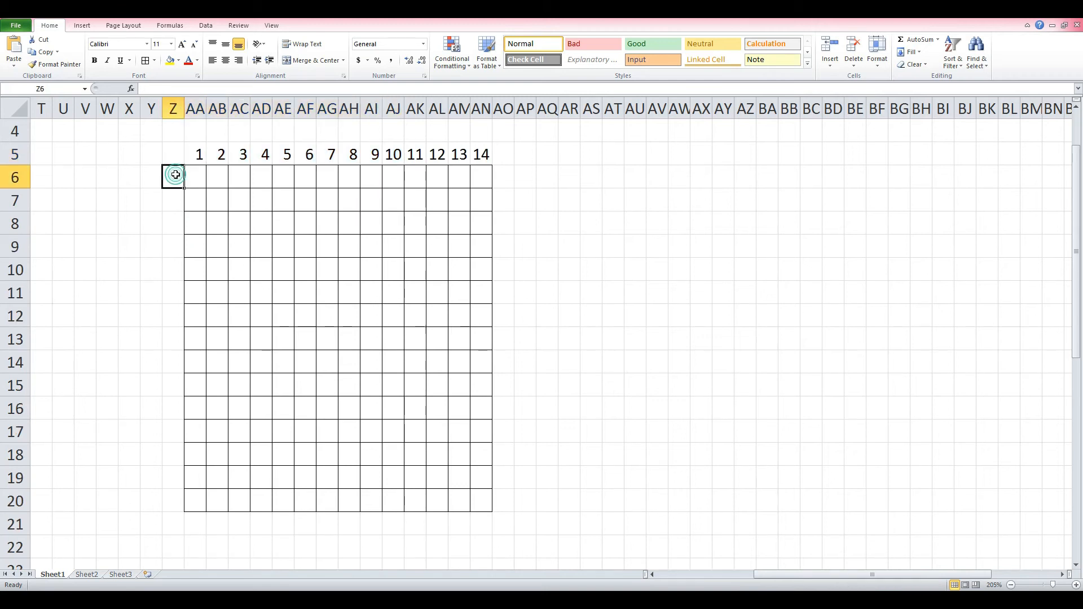
{"action": "type", "text": "1"}
{"action": "key", "text": "Return"}
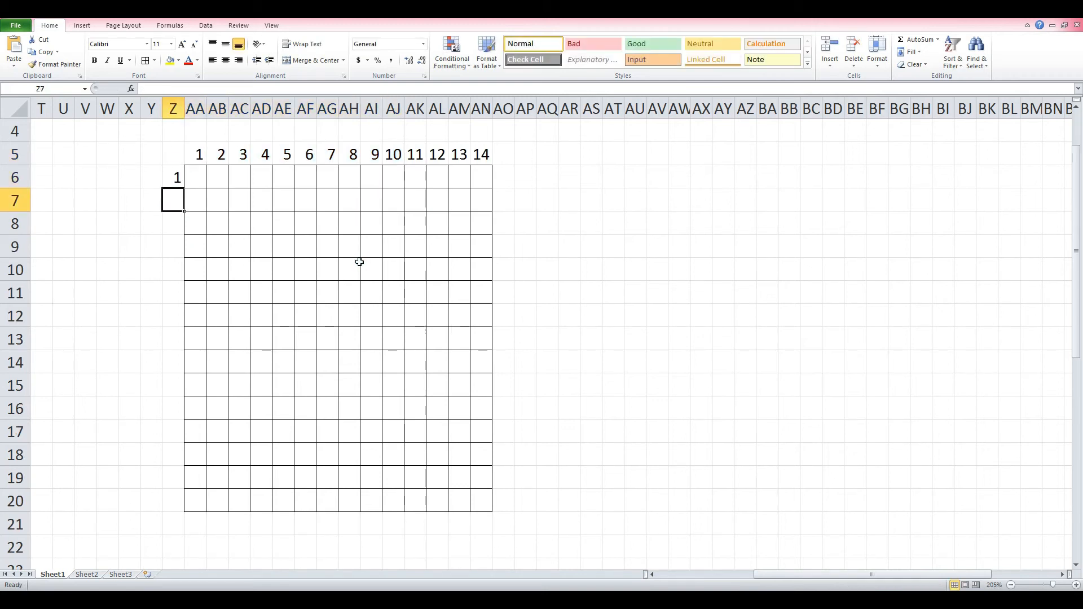
{"action": "type", "text": "2"}
{"action": "key", "text": "Return"}
{"action": "left_click", "coordinate": [169, 177]}
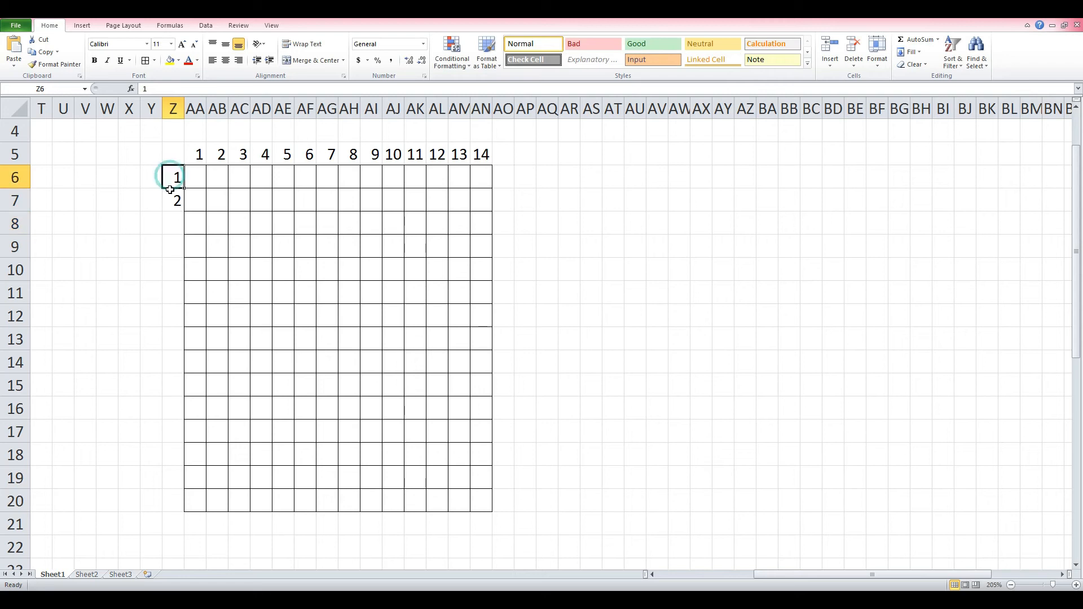
{"action": "left_click_drag", "start_coordinate": [169, 190], "coordinate": [165, 500]}
{"action": "left_click", "coordinate": [259, 547]}
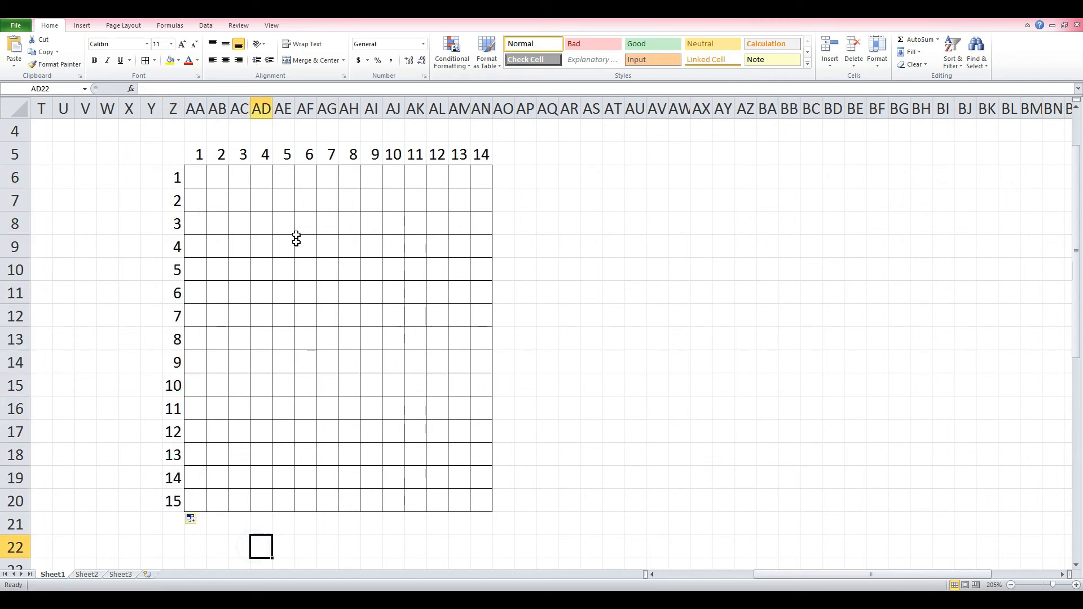
- Color the grid's column 10 black in rows 1 to 13 by entering x in cells AJ6 to AJ18
{"action": "left_click", "coordinate": [395, 176]}
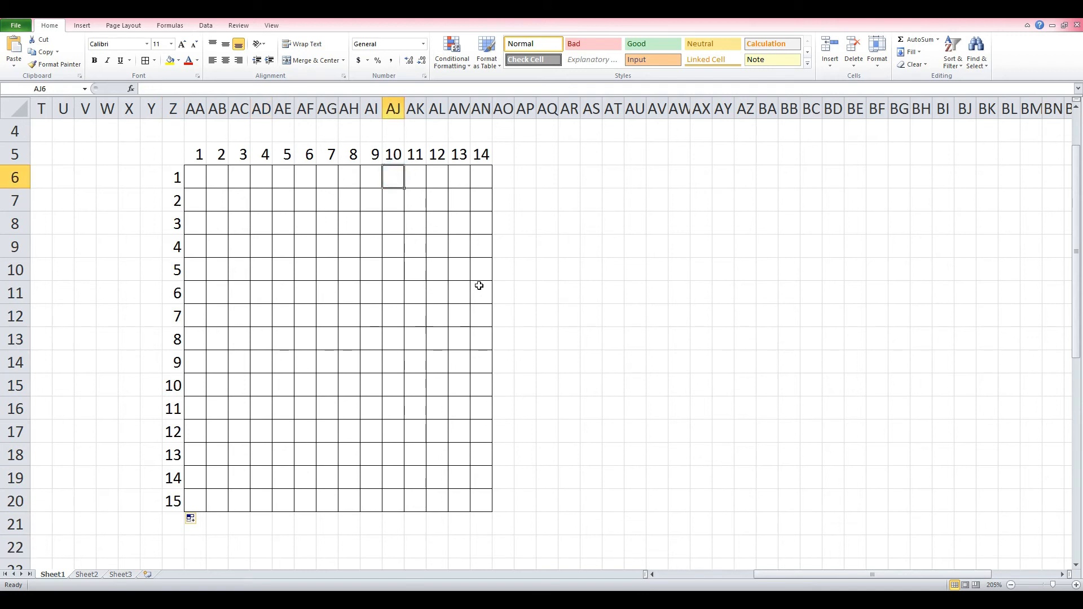
{"action": "type", "text": "x"}
{"action": "key", "text": "Return"}
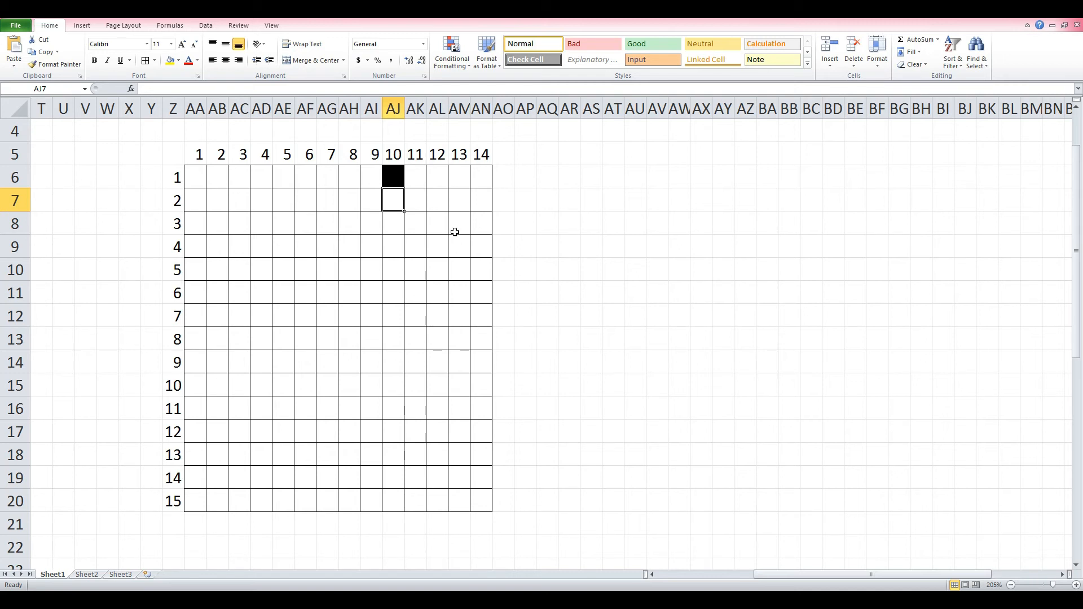
{"action": "left_click", "coordinate": [394, 176]}
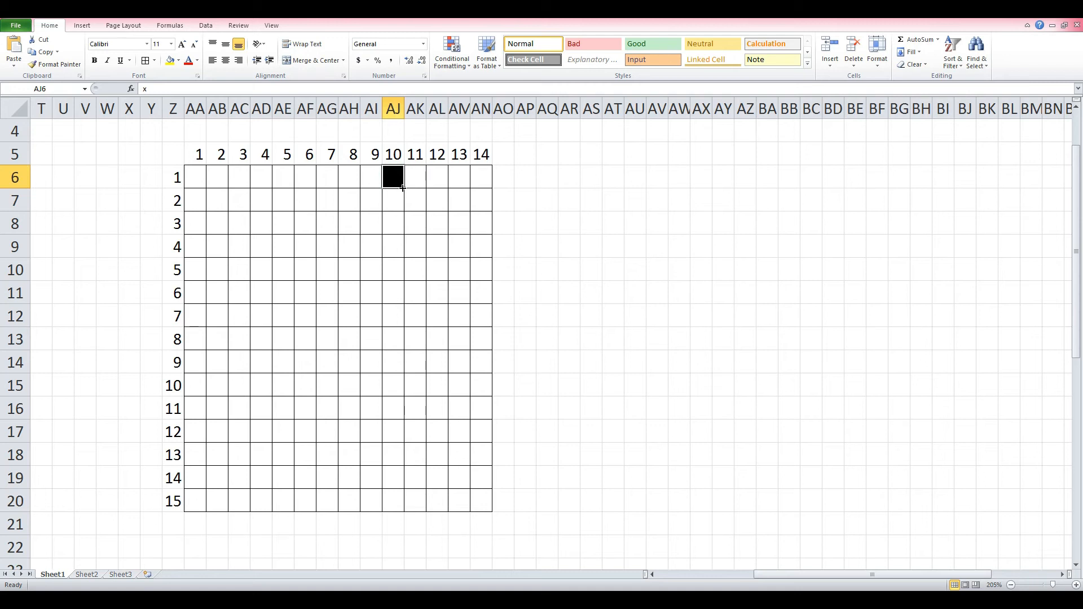
{"action": "left_click", "coordinate": [397, 198]}
{"action": "type", "text": "x"}
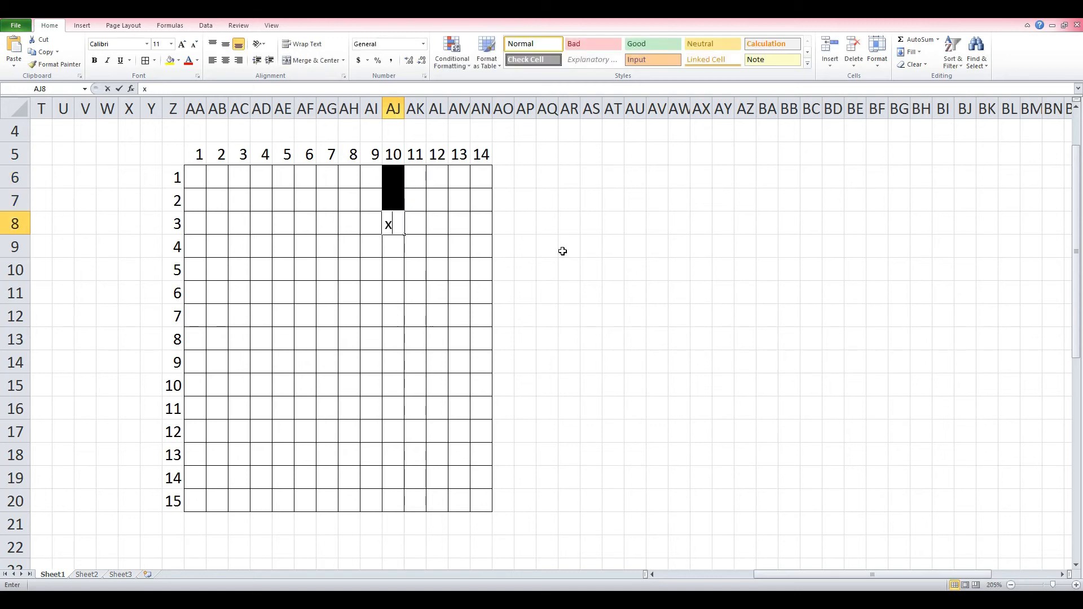
{"action": "type", "text": " x x x x x x x x x x x"}
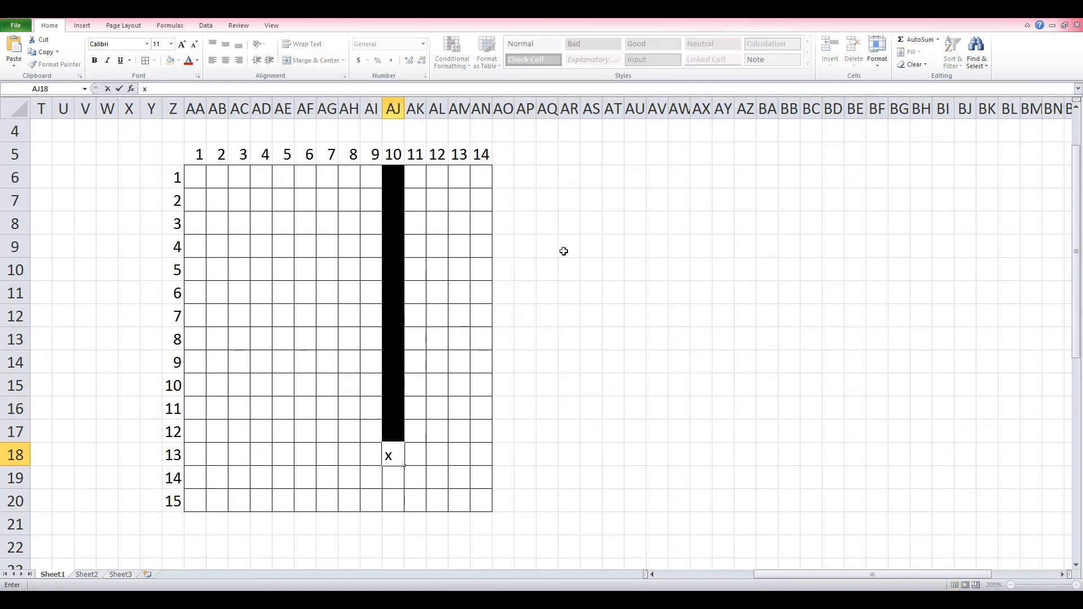
{"action": "key", "text": "Return"}
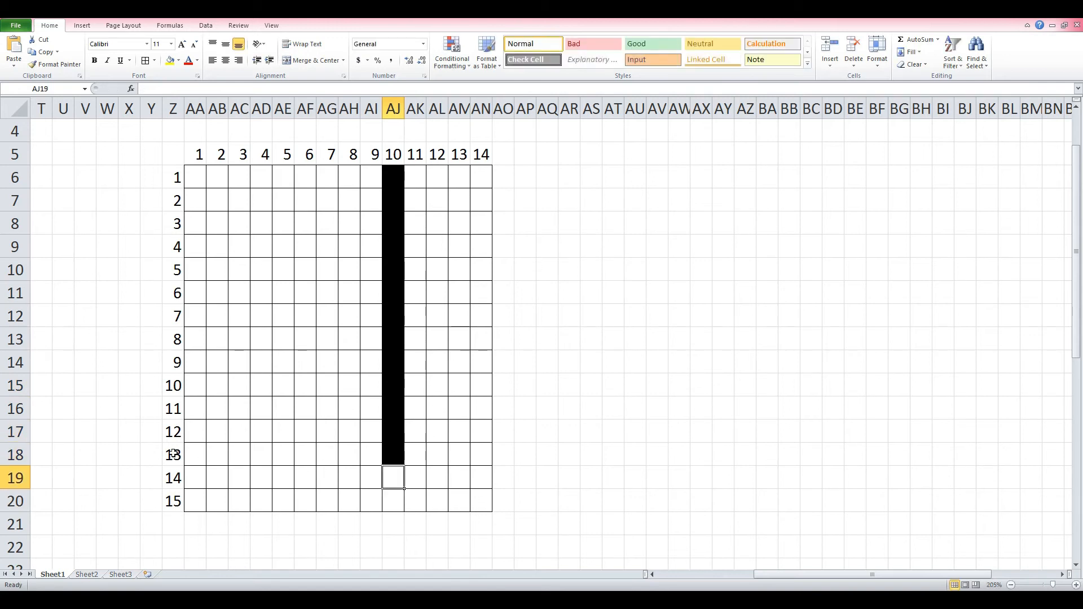
- Color cells AI7, AK7, AK8 and AI8 black with x, flanking the column 10 bar in grid rows 2 and 3
{"action": "left_click", "coordinate": [398, 452]}
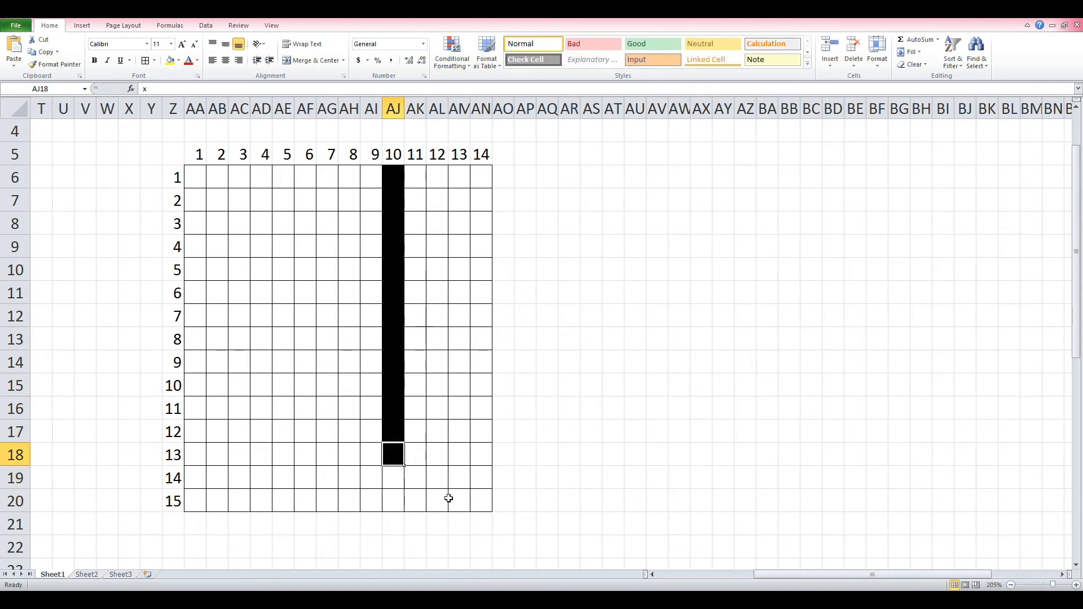
{"action": "left_click", "coordinate": [372, 203]}
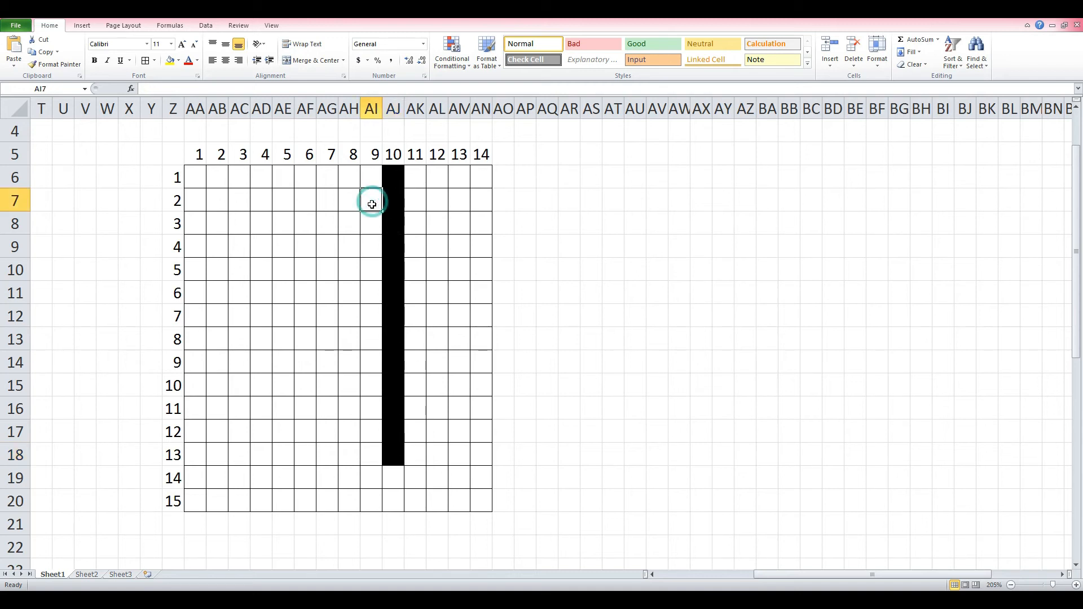
{"action": "type", "text": "x"}
{"action": "key", "text": "Right"}
{"action": "key", "text": "Right"}
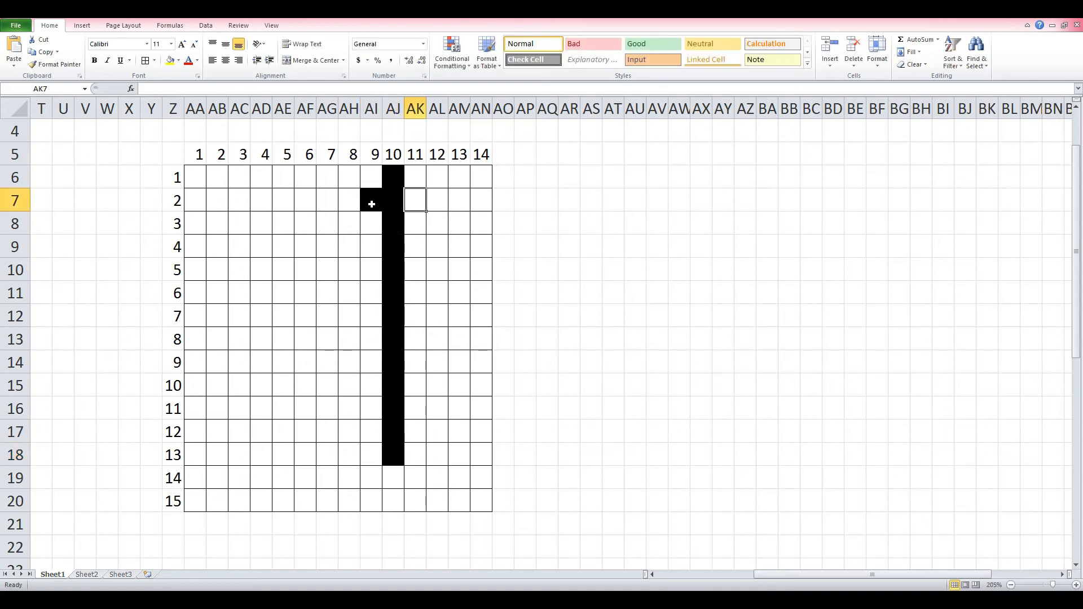
{"action": "type", "text": "x"}
{"action": "key", "text": "Down"}
{"action": "type", "text": "x"}
{"action": "key", "text": "Left"}
{"action": "key", "text": "Left"}
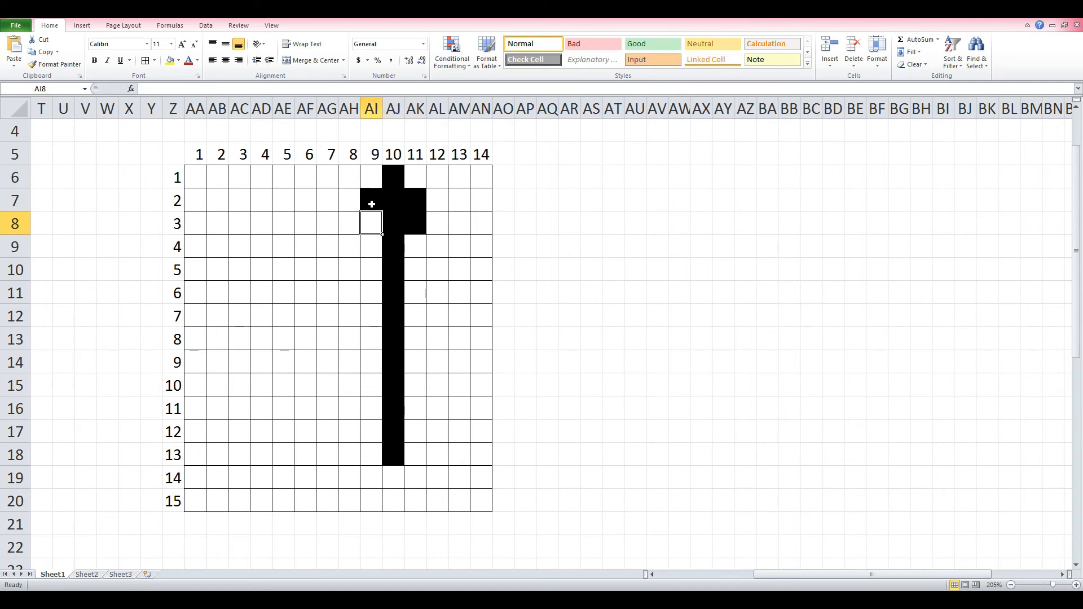
{"action": "type", "text": "x"}
{"action": "key", "text": "Down"}
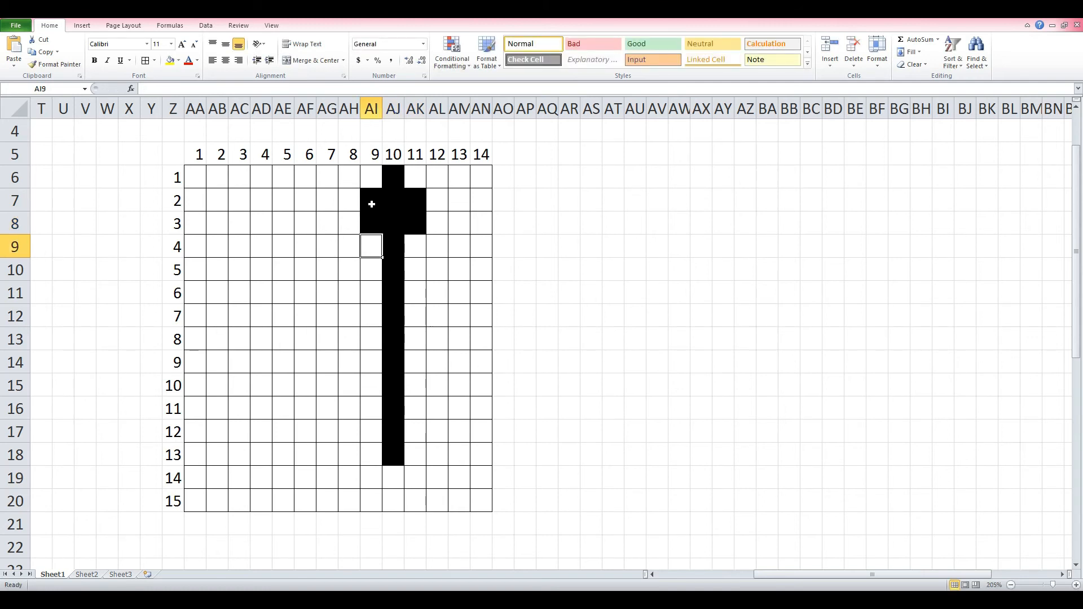
{"action": "key", "text": "Down"}
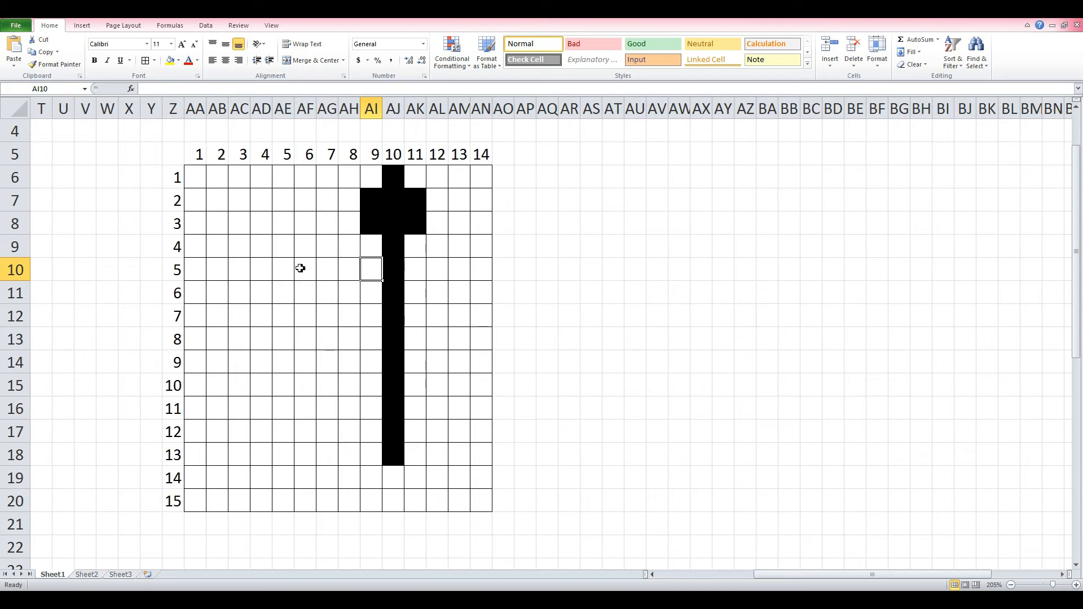
- Color grid row 5 black from column 5 to 14 by entering x in AE10 and filling it across to AN10
{"action": "left_click_drag", "start_coordinate": [285, 271], "coordinate": [473, 271]}
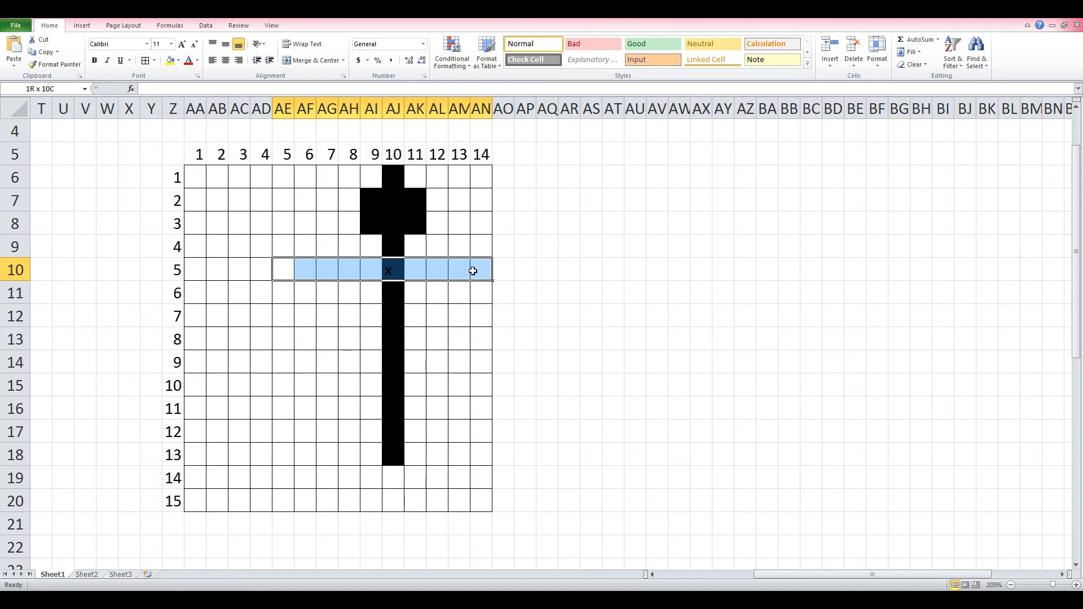
{"action": "left_click_drag", "start_coordinate": [480, 270], "coordinate": [480, 271]}
{"action": "left_click", "coordinate": [283, 272]}
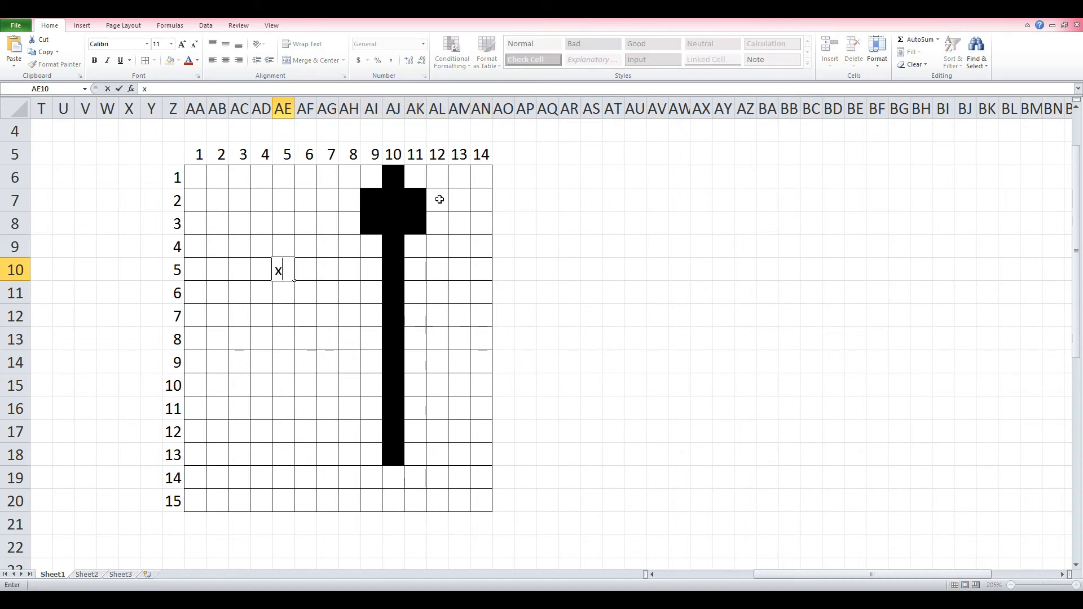
{"action": "type", "text": "1"}
{"action": "key", "text": "Return"}
{"action": "left_click", "coordinate": [288, 268]}
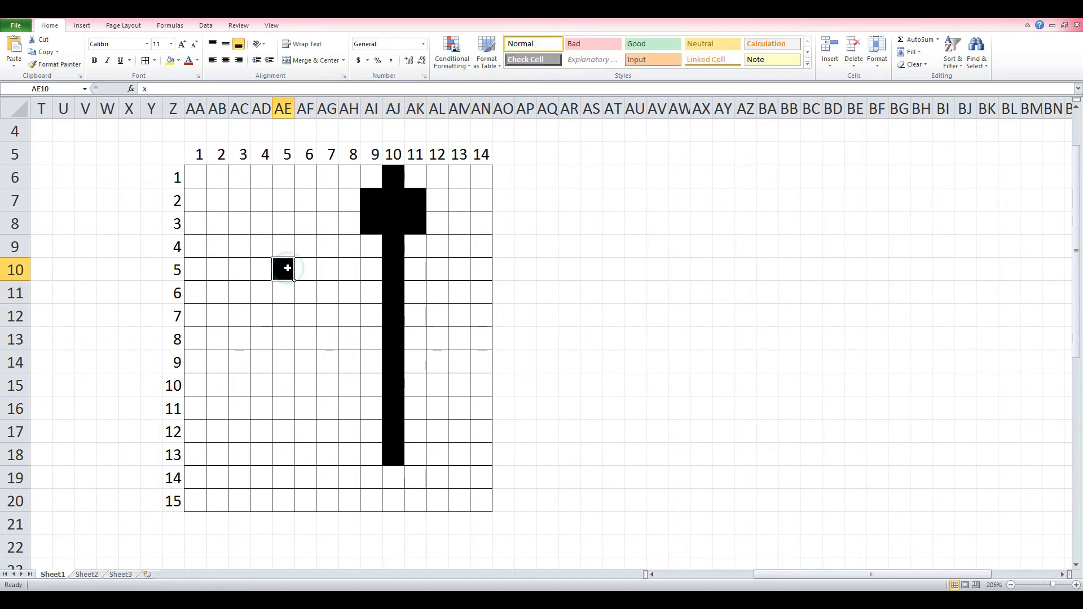
{"action": "left_click_drag", "start_coordinate": [293, 279], "coordinate": [488, 275]}
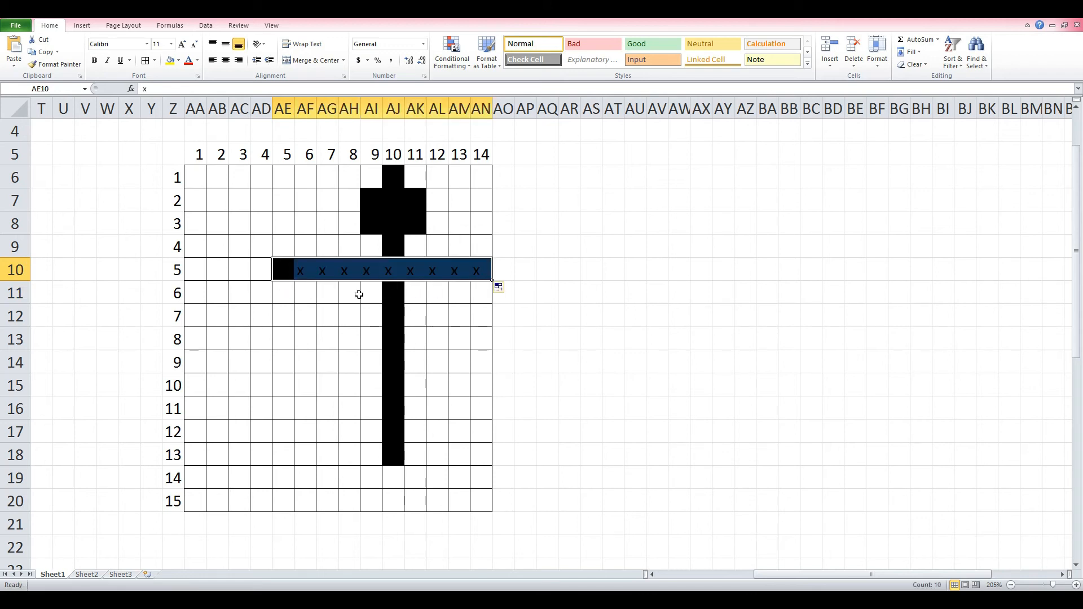
{"action": "left_click", "coordinate": [350, 316]}
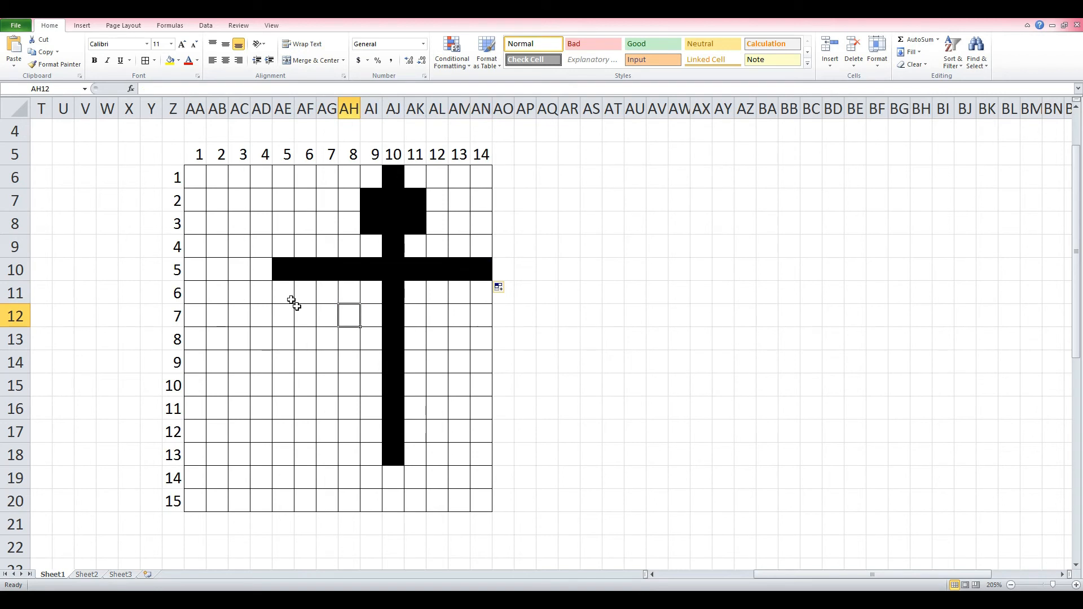
- Draw the raised arm at grid column 5 by entering x in cells AE9, AE8, AE7 and AF7
{"action": "left_click", "coordinate": [281, 251]}
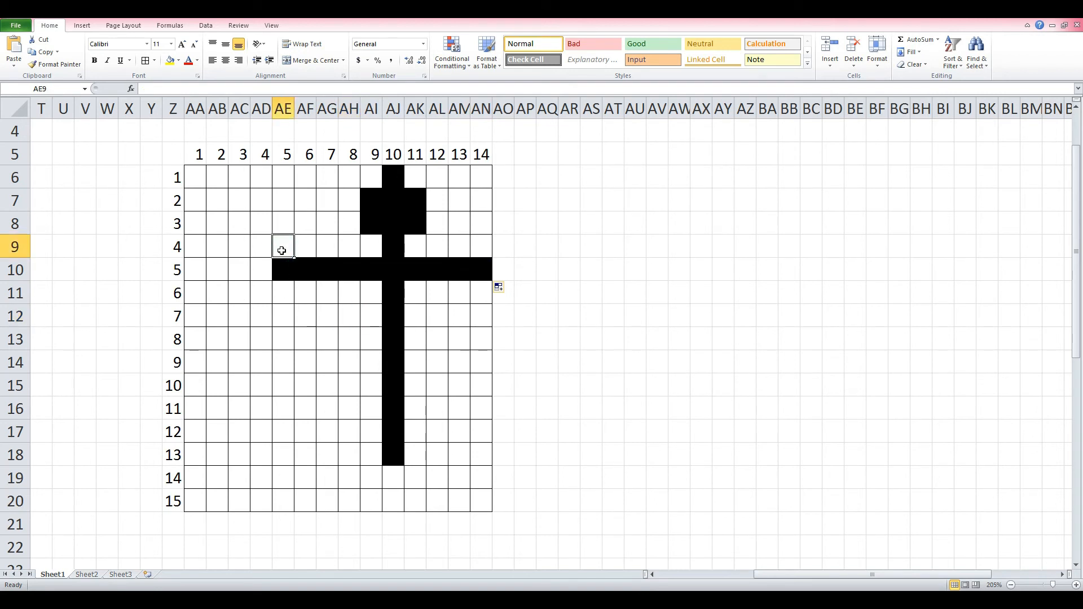
{"action": "type", "text": "x"}
{"action": "key", "text": "Up"}
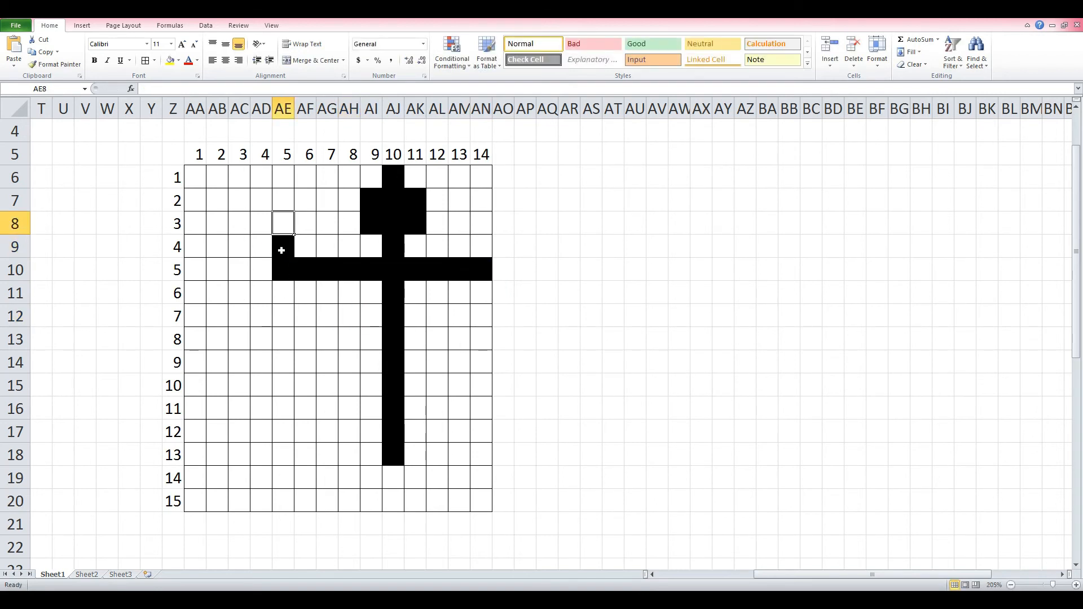
{"action": "type", "text": "x"}
{"action": "key", "text": "Up"}
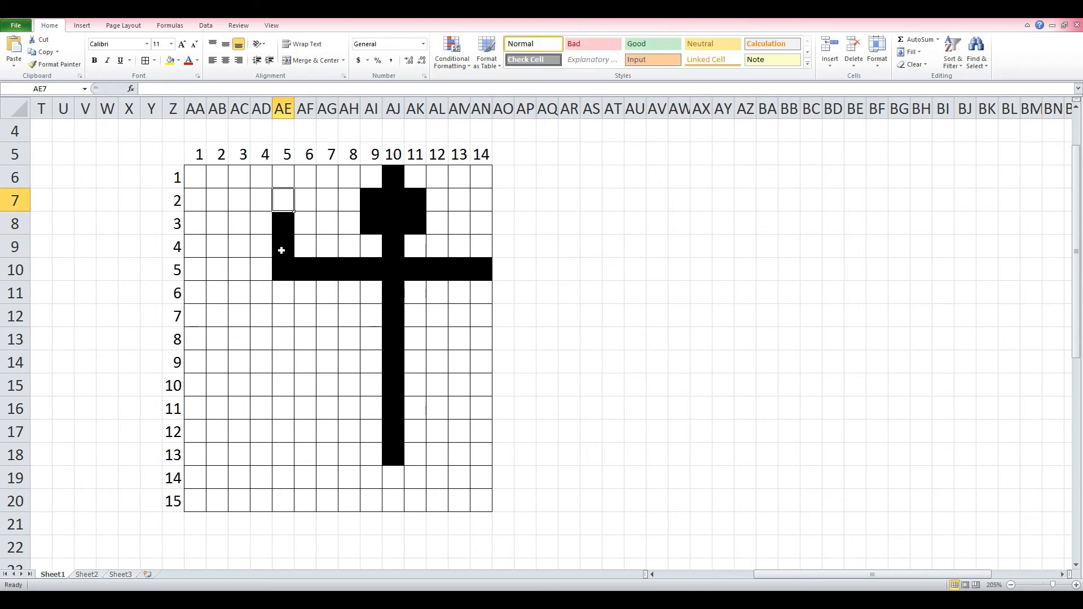
{"action": "type", "text": "x"}
{"action": "key", "text": "Up"}
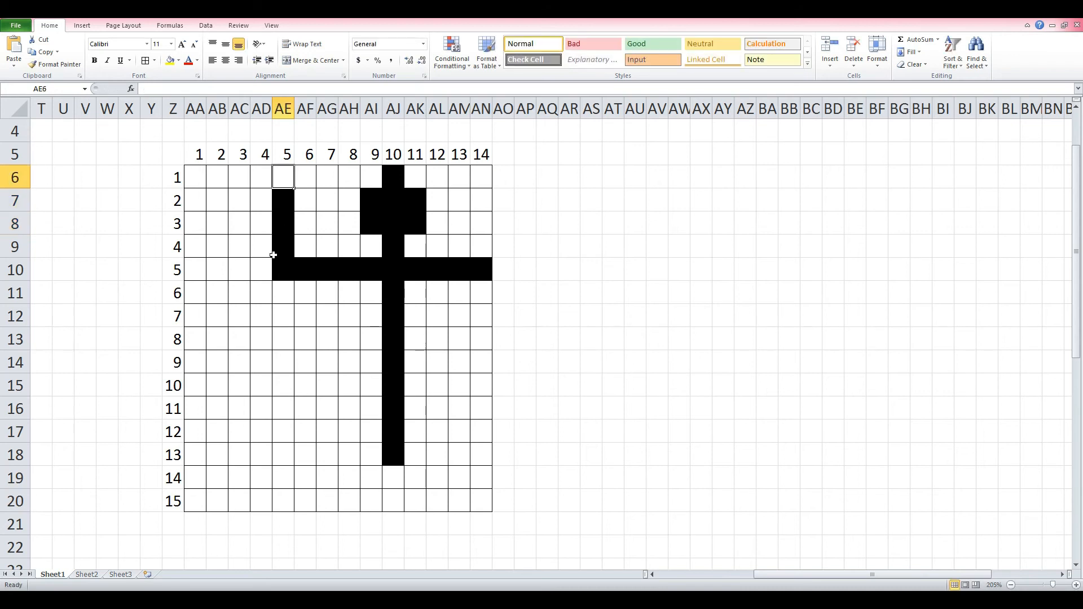
{"action": "left_click", "coordinate": [297, 199]}
{"action": "type", "text": "x"}
{"action": "left_click", "coordinate": [327, 229]}
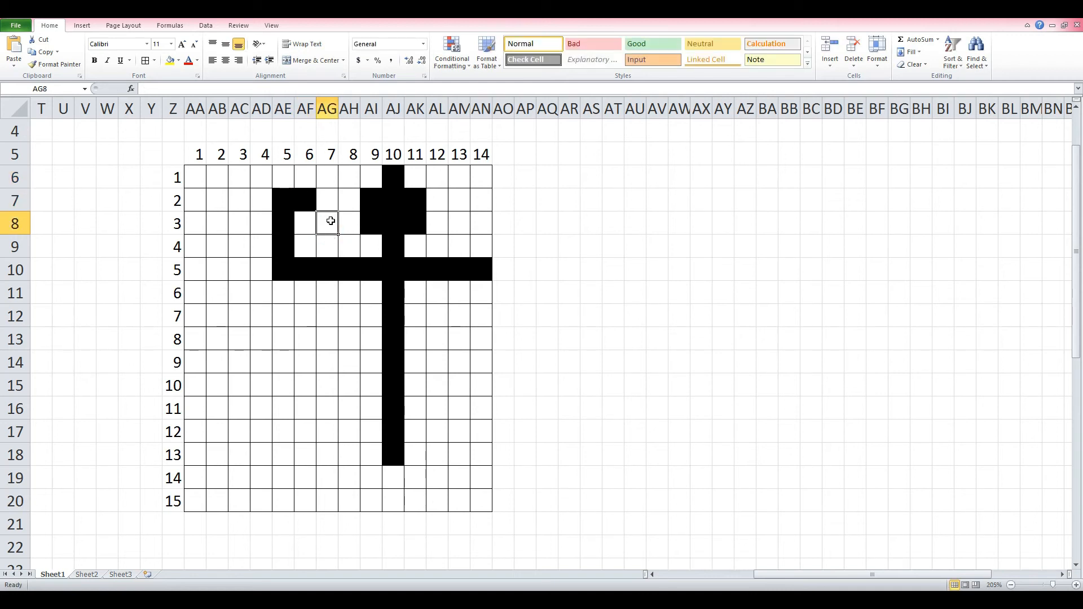
- Color cell AN7 black, at grid column 14 and row 2, by entering x
{"action": "left_click", "coordinate": [486, 199]}
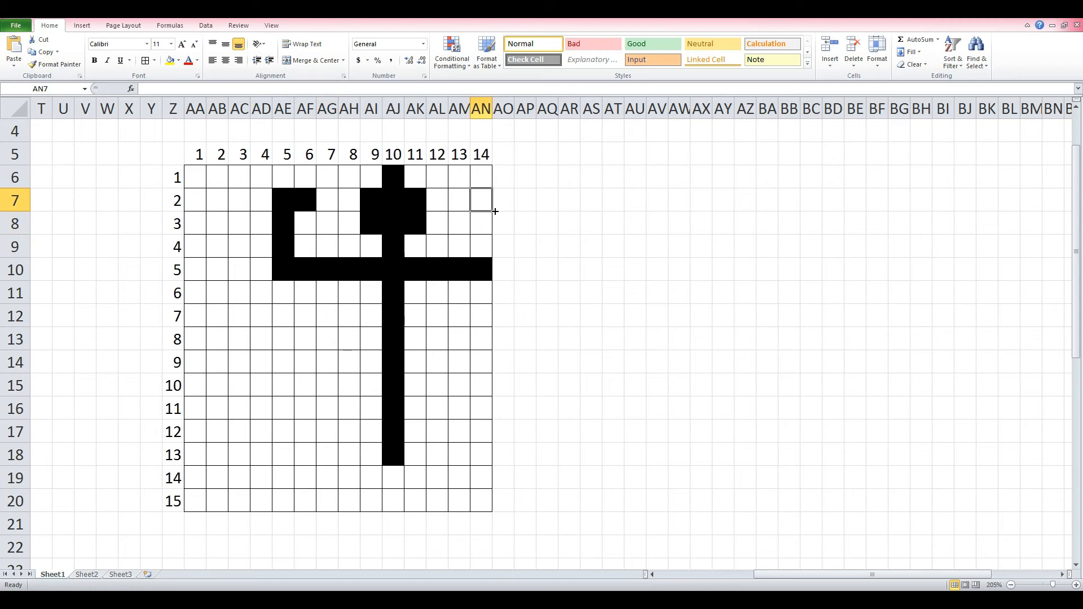
{"action": "type", "text": "x"}
{"action": "left_click", "coordinate": [547, 243]}
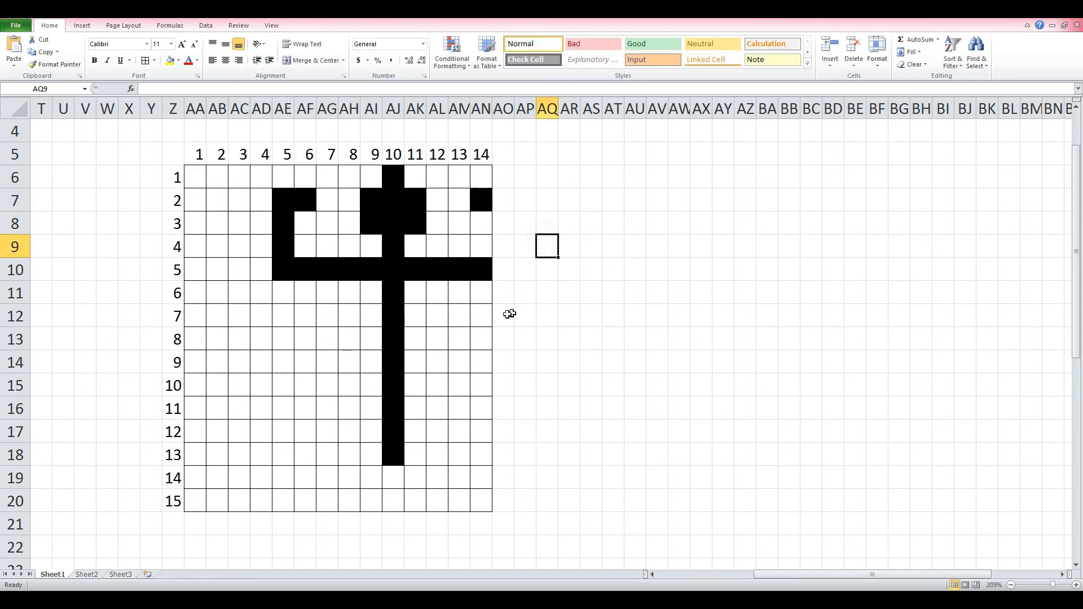
- Draw the lowered arm at grid column 14 by entering x in cells AN11 to AN13 and in AM13
{"action": "left_click", "coordinate": [473, 297]}
{"action": "type", "text": "x"}
{"action": "key", "text": "Return"}
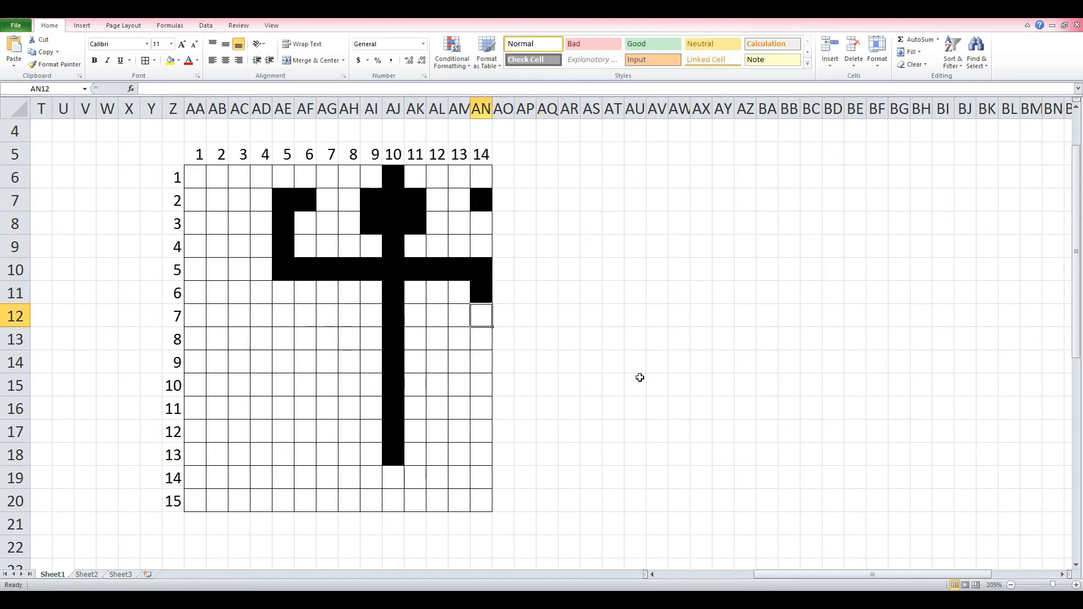
{"action": "type", "text": "x"}
{"action": "key", "text": "Return"}
{"action": "type", "text": "x"}
{"action": "key", "text": "Return"}
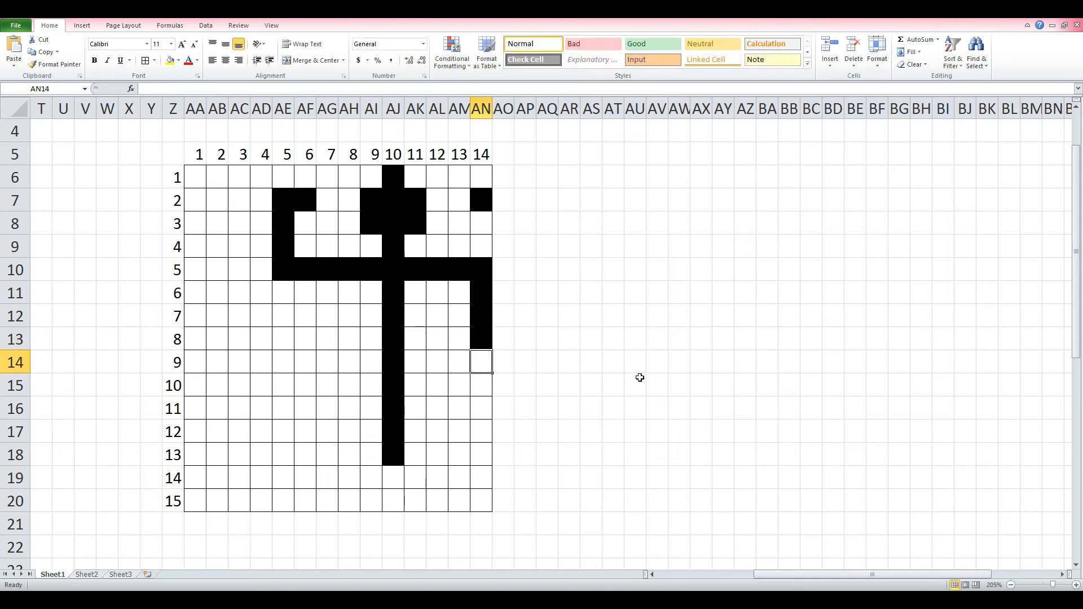
{"action": "key", "text": "Up"}
{"action": "key", "text": "Left"}
{"action": "type", "text": "x"}
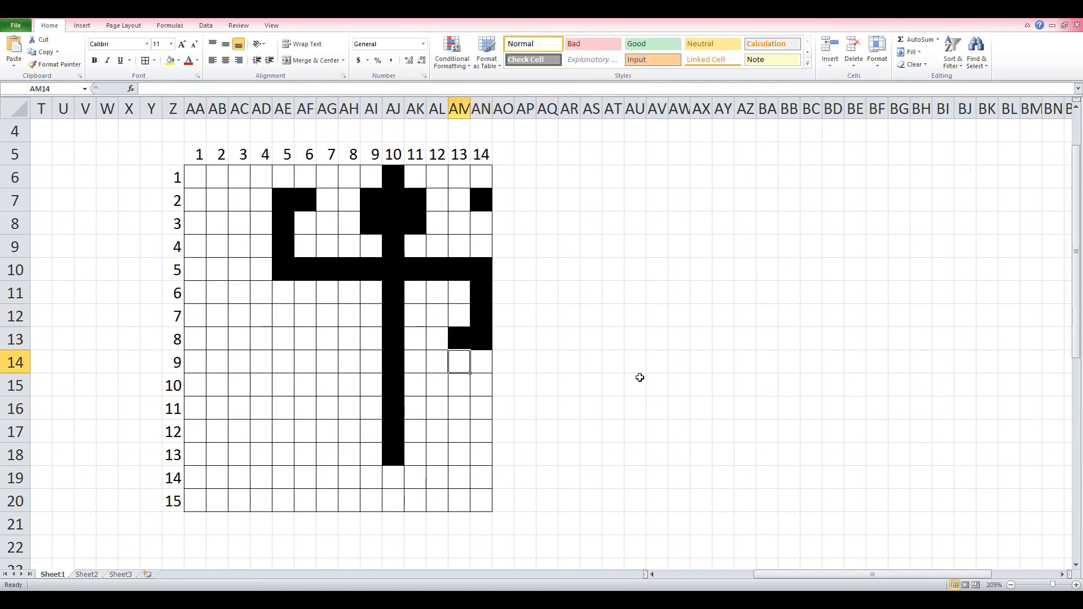
- Color grid column 11 black in rows 6 to 11 by entering x in cells AK11 to AK16
{"action": "left_click", "coordinate": [420, 296]}
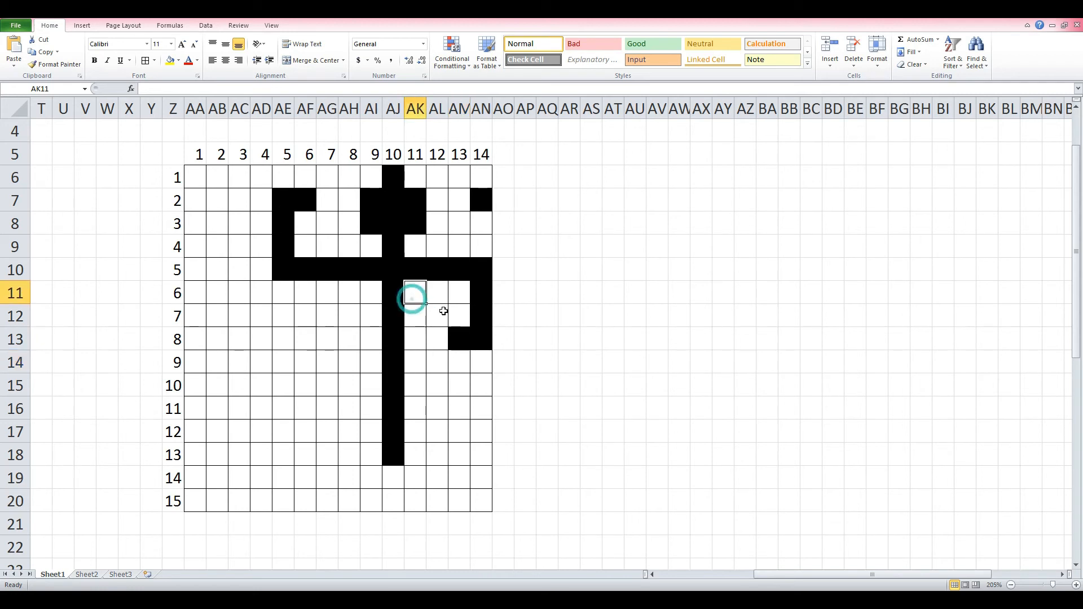
{"action": "type", "text": "x"}
{"action": "key", "text": "Return"}
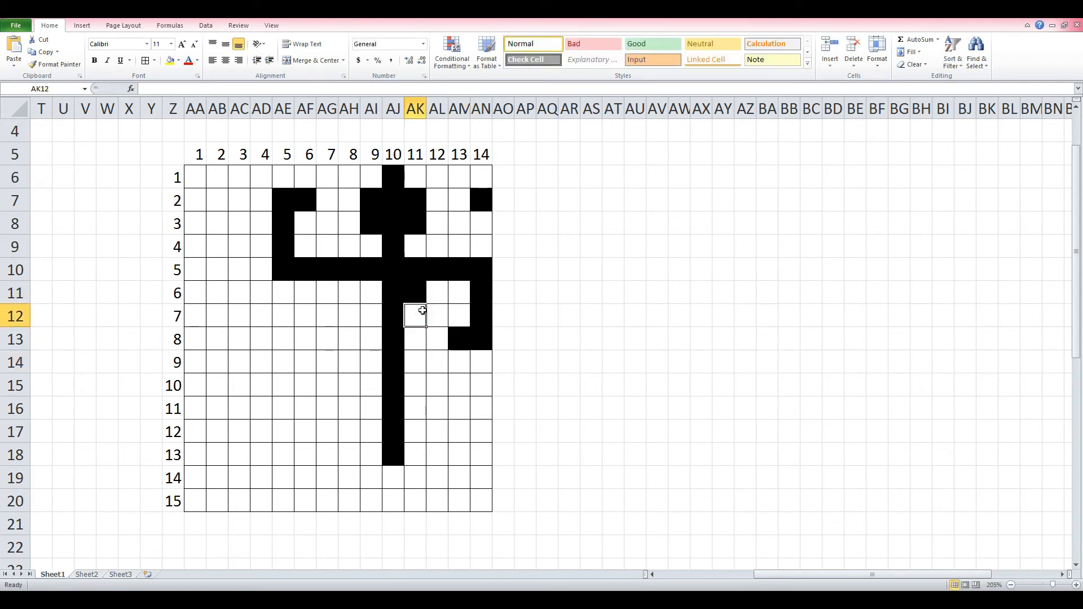
{"action": "type", "text": "x"}
{"action": "key", "text": "Return"}
{"action": "type", "text": "x"}
{"action": "key", "text": "Return"}
{"action": "type", "text": "x"}
{"action": "key", "text": "Return"}
{"action": "type", "text": "x"}
{"action": "key", "text": "Return"}
{"action": "type", "text": "x"}
{"action": "key", "text": "Return"}
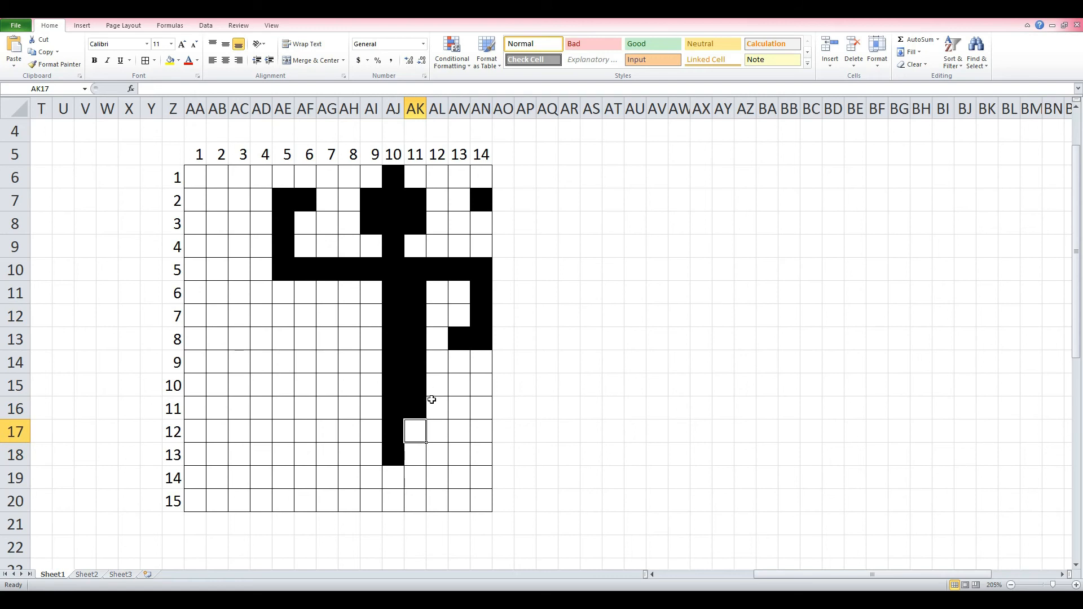
{"action": "left_click", "coordinate": [442, 430]}
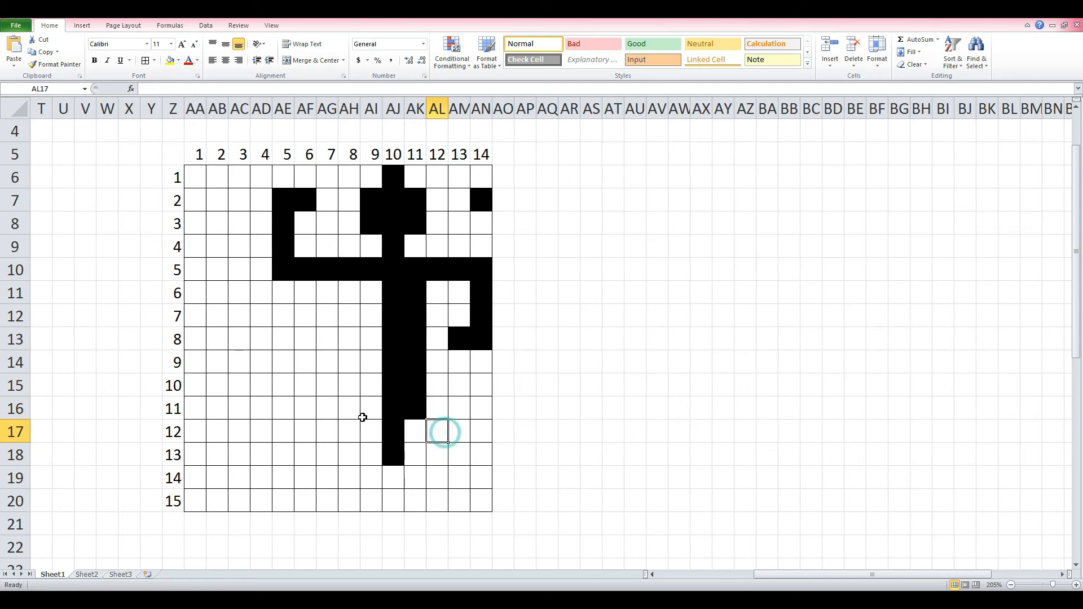
- Color grid column 9 black in rows 6 to 11 by entering x in cells AI16 up to AI11
{"action": "left_click", "coordinate": [372, 411]}
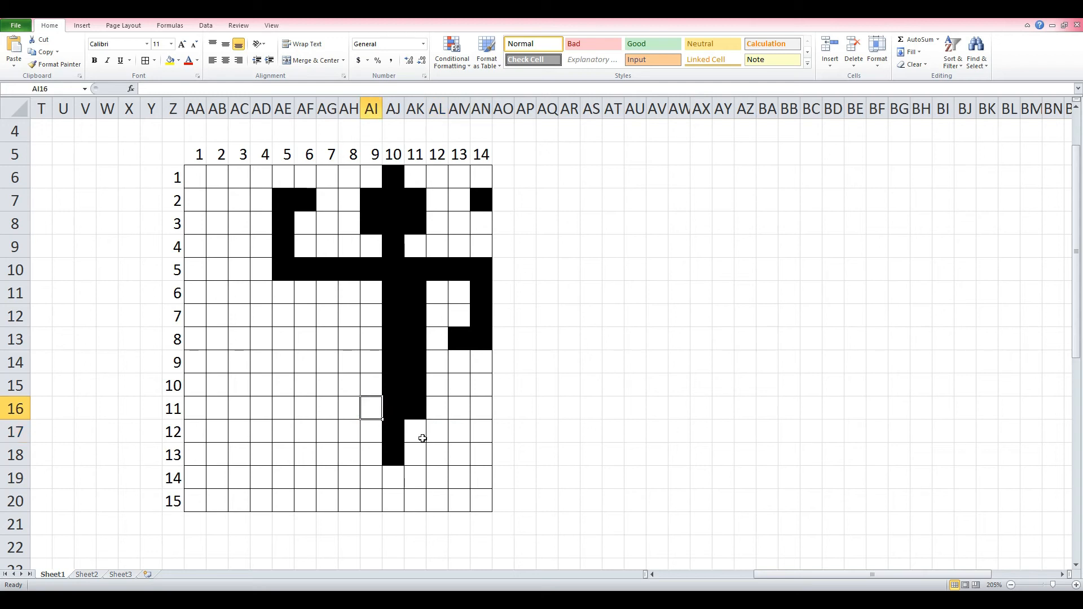
{"action": "type", "text": "x"}
{"action": "key", "text": "Up"}
{"action": "key", "text": "x"}
{"action": "key", "text": "Up"}
{"action": "key", "text": "x"}
{"action": "key", "text": "Up"}
{"action": "key", "text": "x"}
{"action": "key", "text": "Up"}
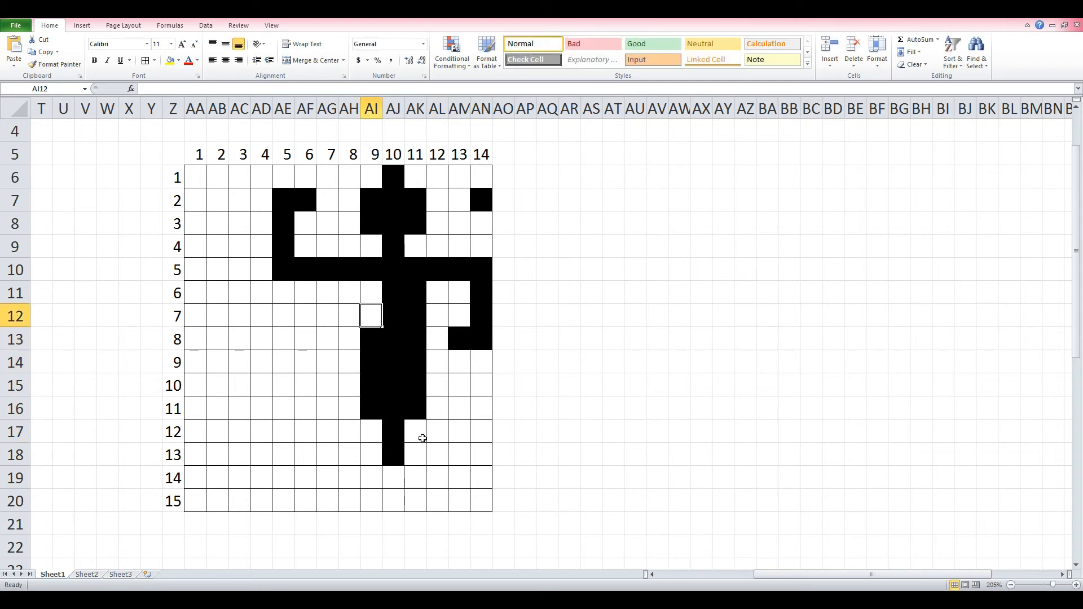
{"action": "key", "text": "x"}
{"action": "key", "text": "Up"}
{"action": "key", "text": "x"}
{"action": "key", "text": "Up"}
- Color cells AL17 and AH17 black, in grid row 12 on either side of the body, by entering x
{"action": "left_click", "coordinate": [422, 438]}
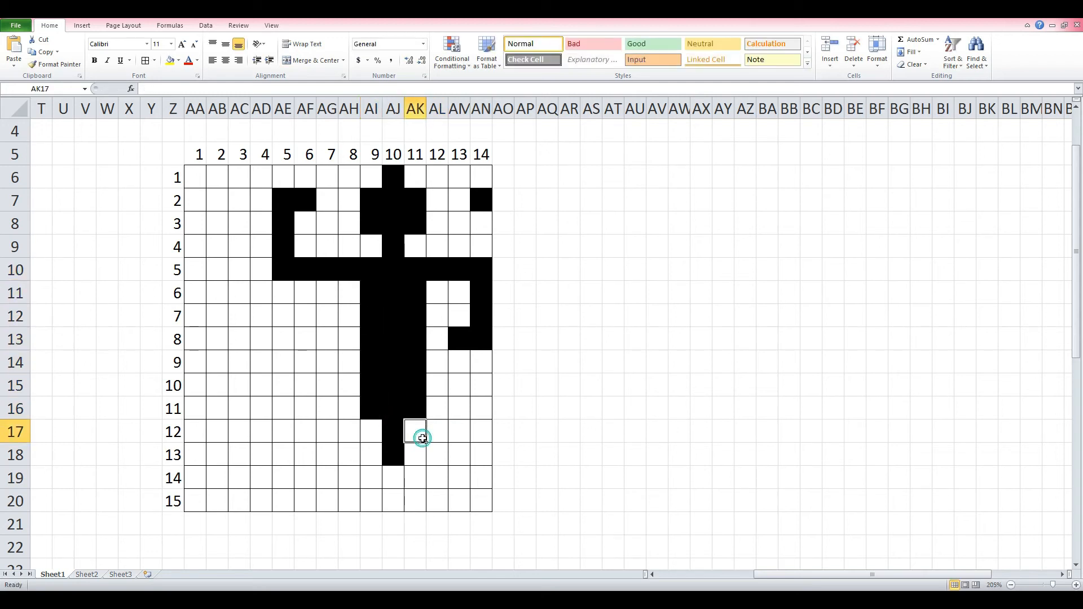
{"action": "key", "text": "Up"}
{"action": "key", "text": "Right"}
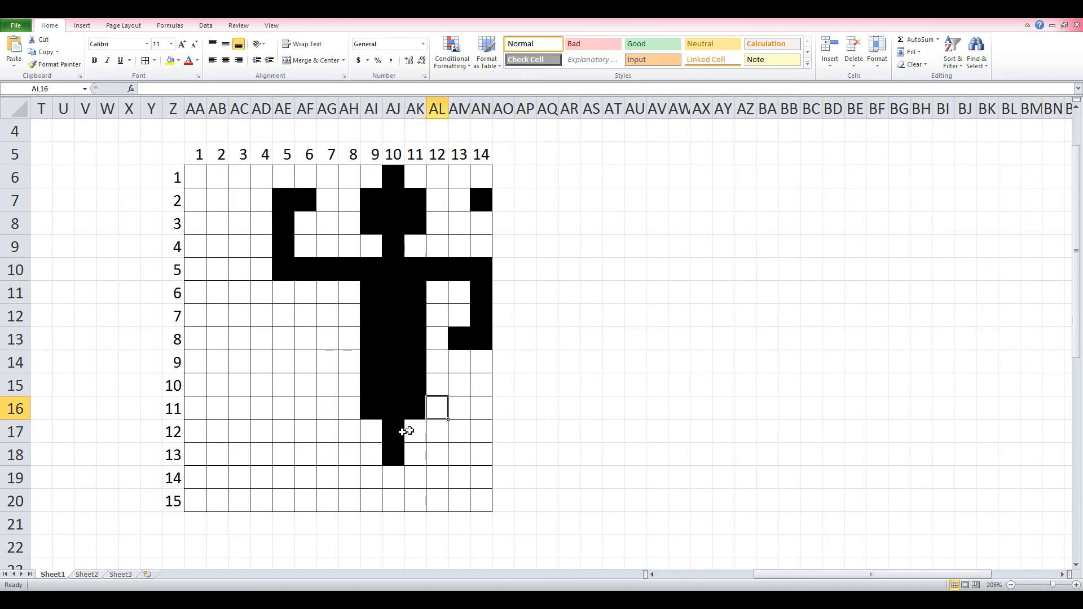
{"action": "left_click", "coordinate": [431, 432]}
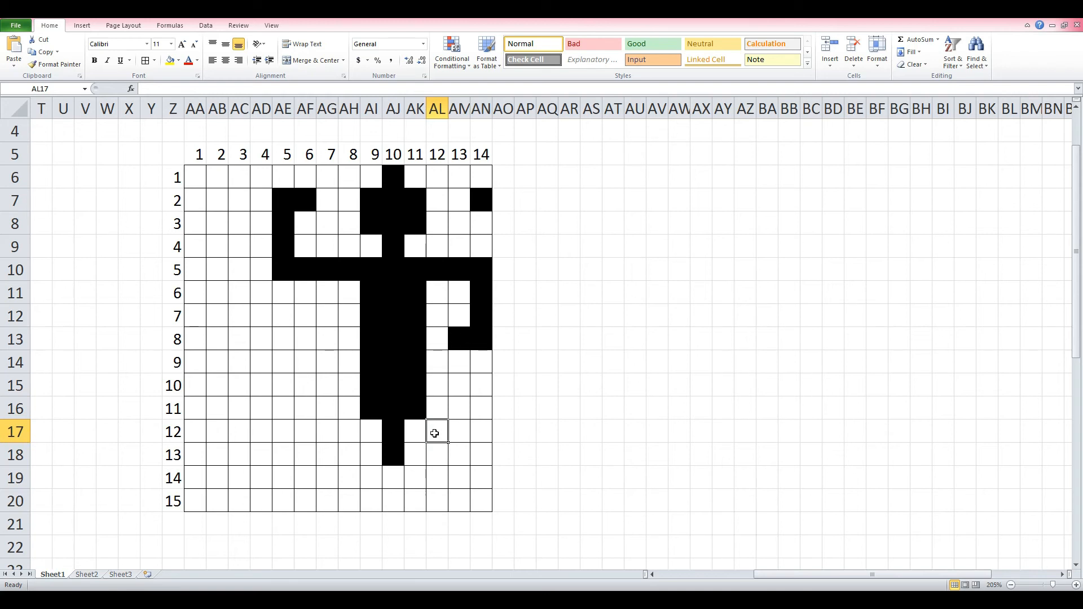
{"action": "type", "text": "x"}
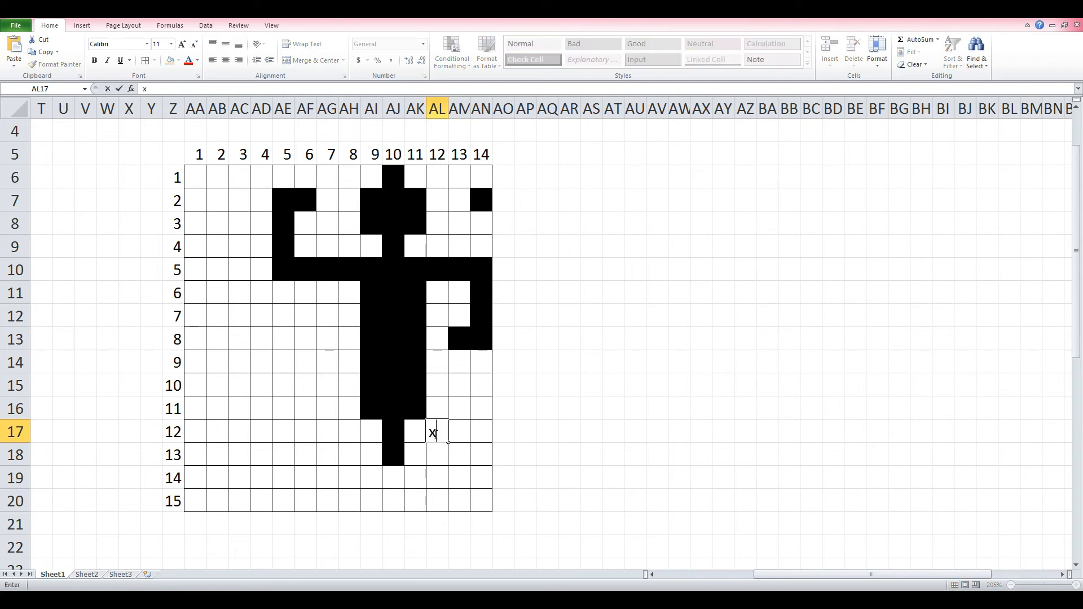
{"action": "left_click_drag", "start_coordinate": [401, 438], "coordinate": [406, 438]}
{"action": "left_click", "coordinate": [361, 439]}
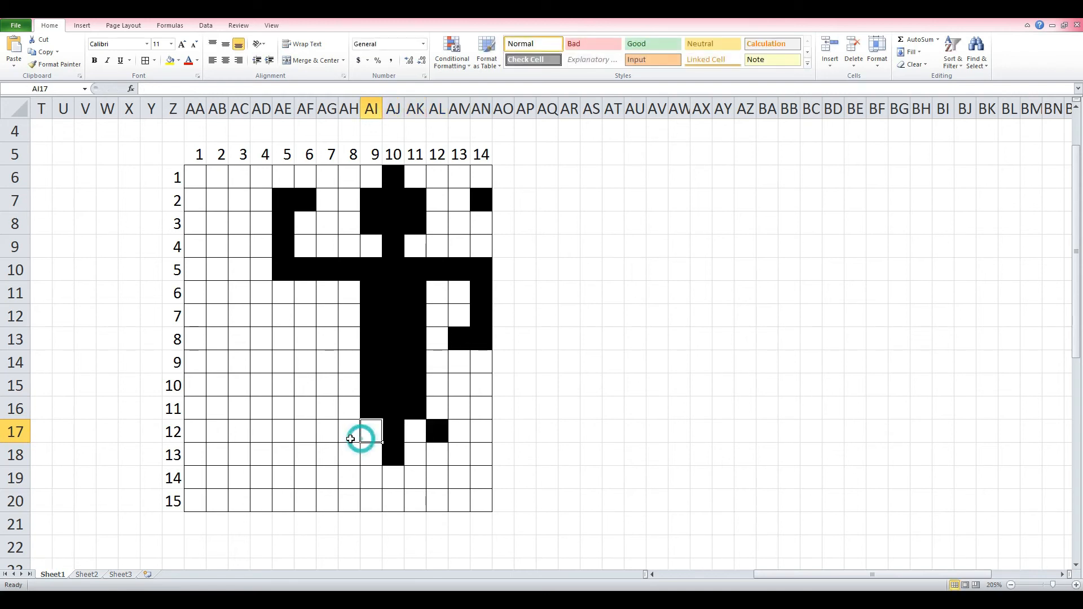
{"action": "left_click", "coordinate": [345, 437]}
{"action": "type", "text": "x"}
- Color cells AF17 and AE17 black in grid row 12 by entering x
{"action": "left_click", "coordinate": [306, 435]}
{"action": "type", "text": "x"}
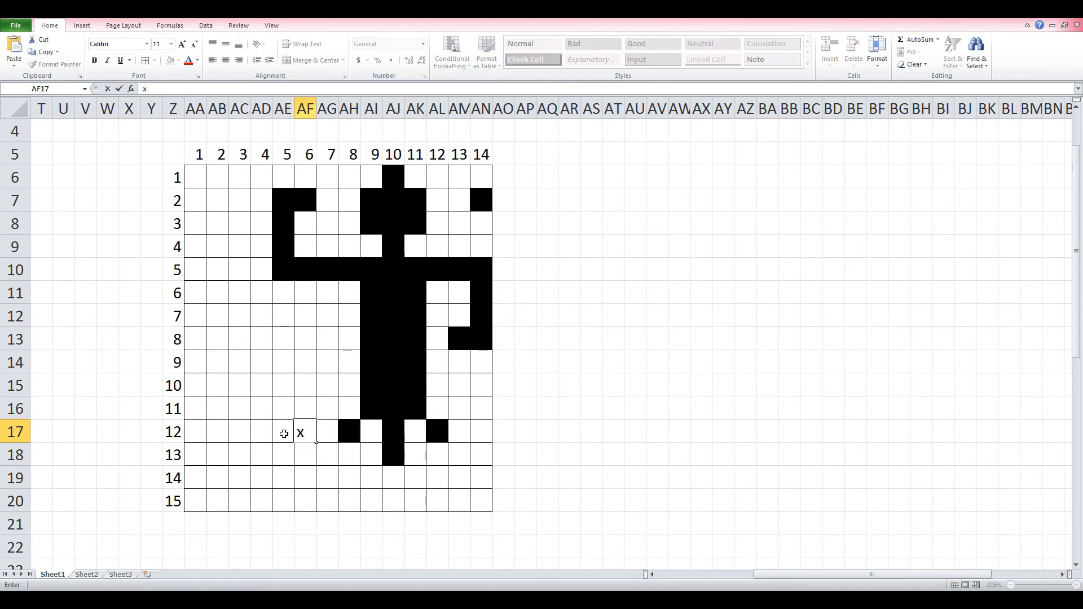
{"action": "left_click", "coordinate": [283, 433]}
{"action": "type", "text": "x"}
{"action": "left_click", "coordinate": [287, 471]}
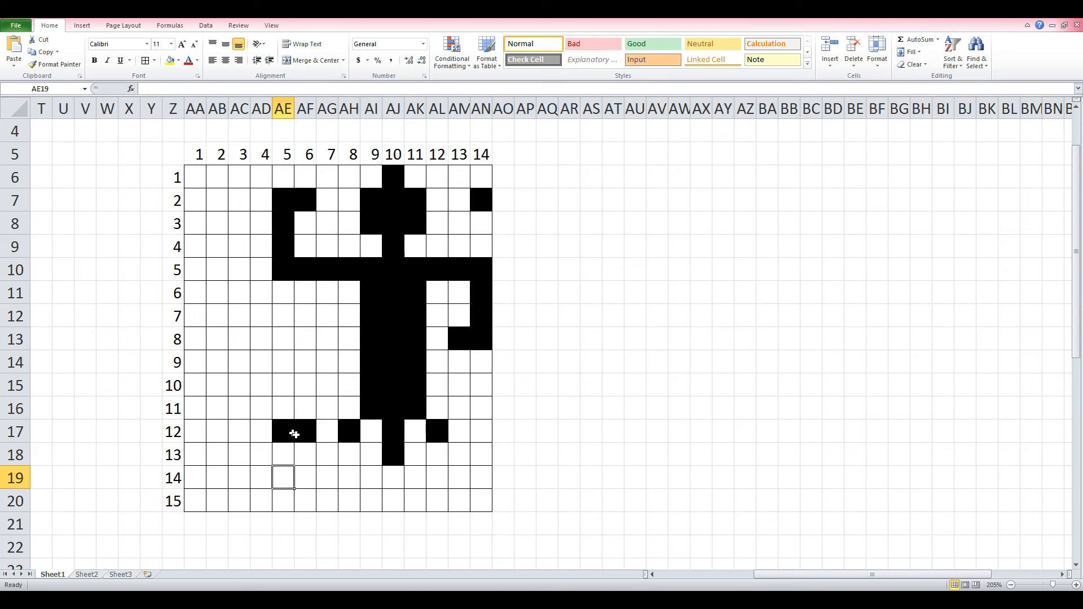
- Color grid row 13 black in columns 6 to 9 by entering x in cells AF18 to AI18
{"action": "left_click", "coordinate": [311, 460]}
{"action": "type", "text": "x"}
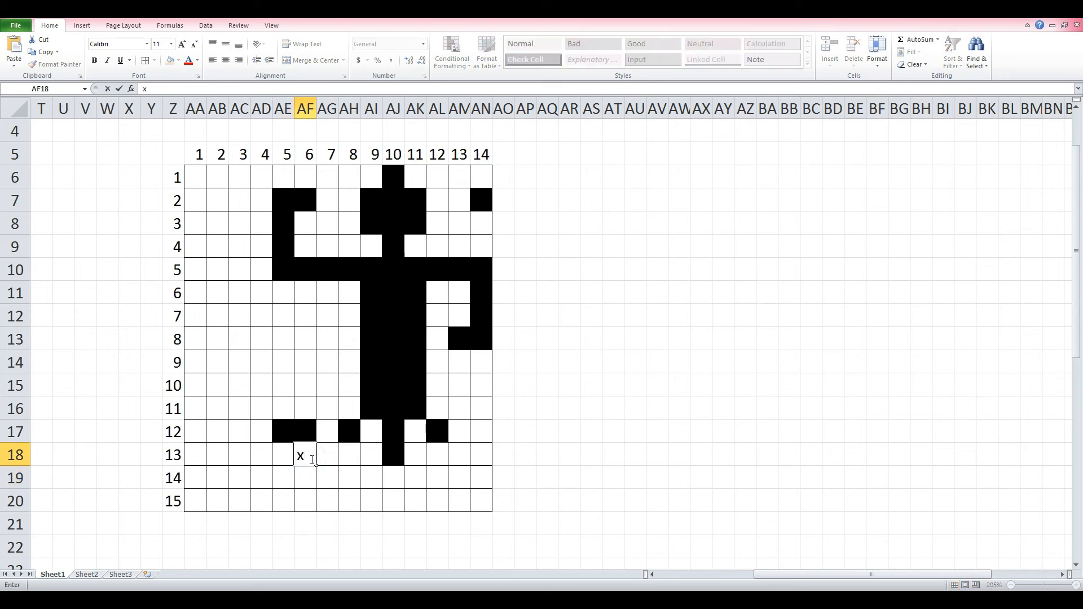
{"action": "left_click", "coordinate": [323, 458]}
{"action": "type", "text": "x"}
{"action": "left_click", "coordinate": [346, 458]}
{"action": "type", "text": "x"}
{"action": "left_click", "coordinate": [370, 459]}
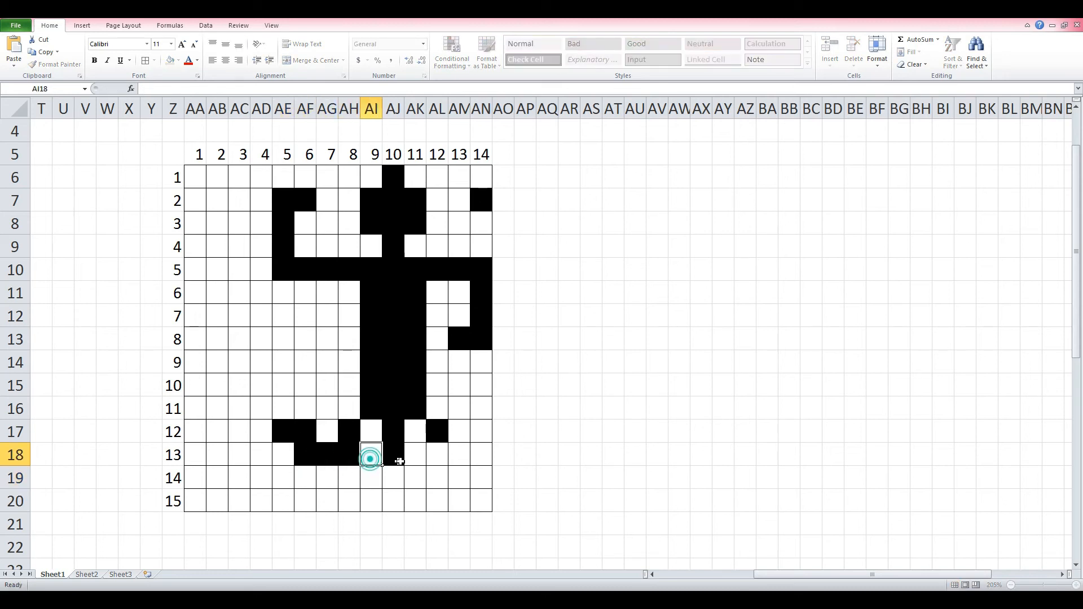
{"action": "type", "text": "x"}
- Color grid row 13 black in columns 11 to 13 by entering x in cells AK18 to AM18
{"action": "left_click", "coordinate": [415, 459]}
{"action": "type", "text": "x"}
{"action": "left_click", "coordinate": [444, 459]}
{"action": "type", "text": "x"}
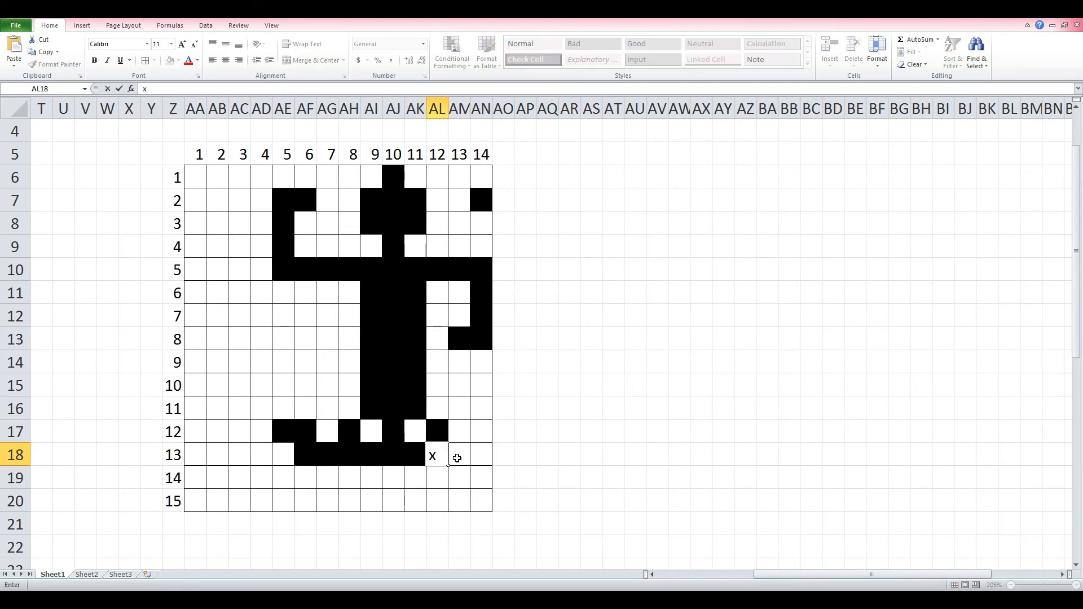
{"action": "left_click", "coordinate": [457, 458]}
{"action": "type", "text": "x"}
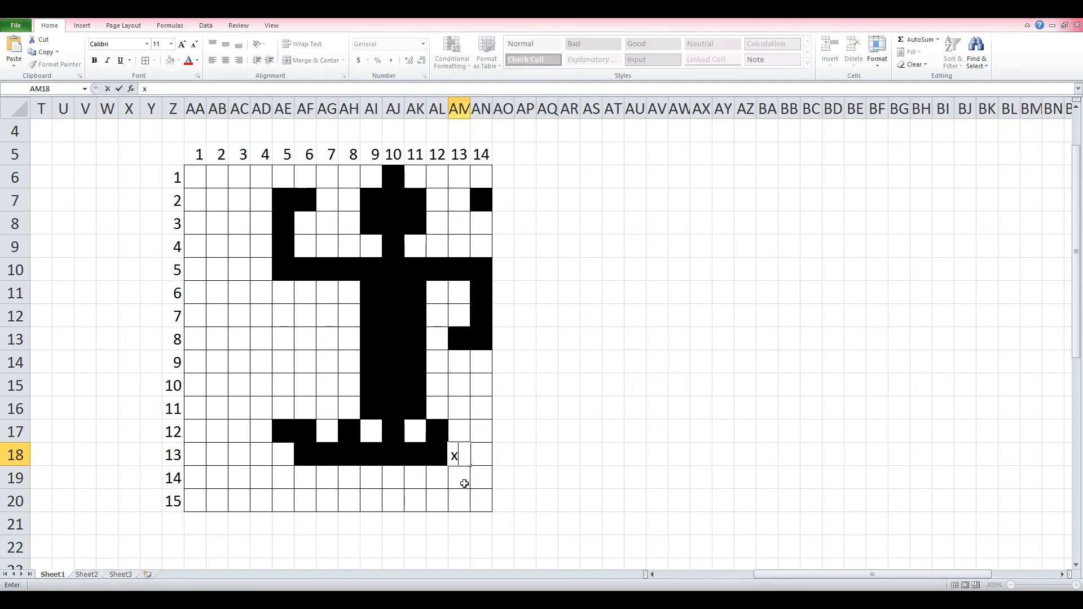
- Draw the lower leg and foot at grid column 13 by entering x in cells AM19, AM20 and AL20
{"action": "left_click", "coordinate": [462, 480]}
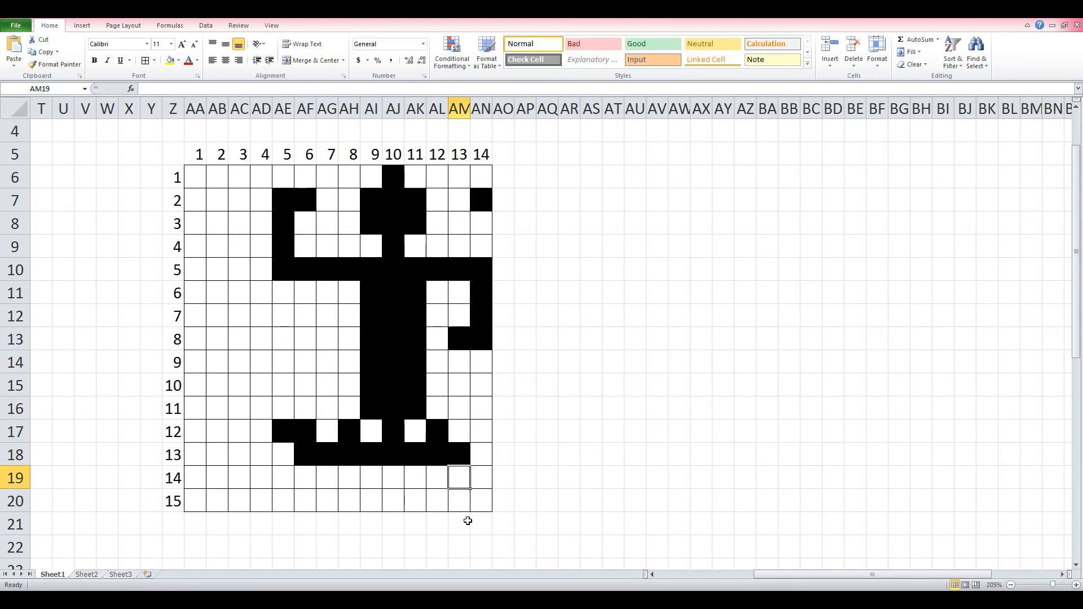
{"action": "type", "text": "x"}
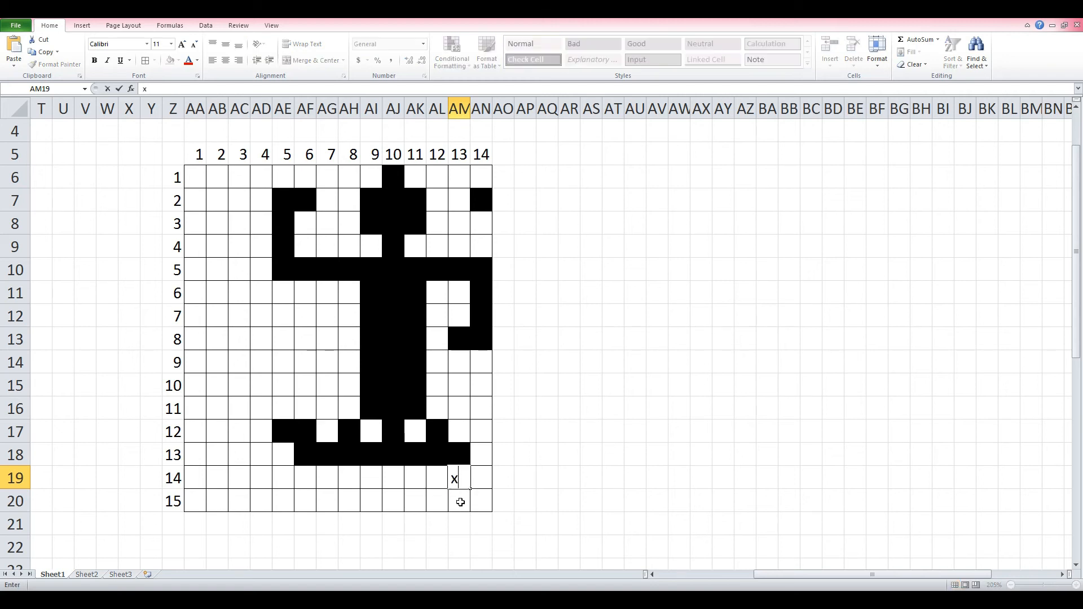
{"action": "left_click", "coordinate": [459, 501]}
{"action": "type", "text": "x"}
{"action": "left_click", "coordinate": [431, 505]}
{"action": "type", "text": "x"}
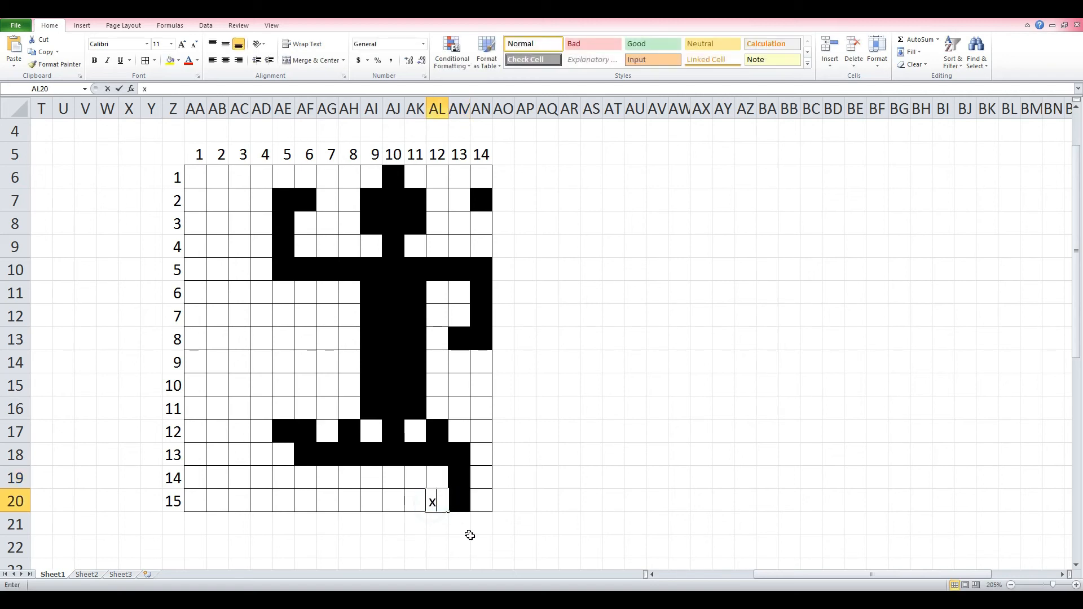
{"action": "left_click", "coordinate": [474, 541]}
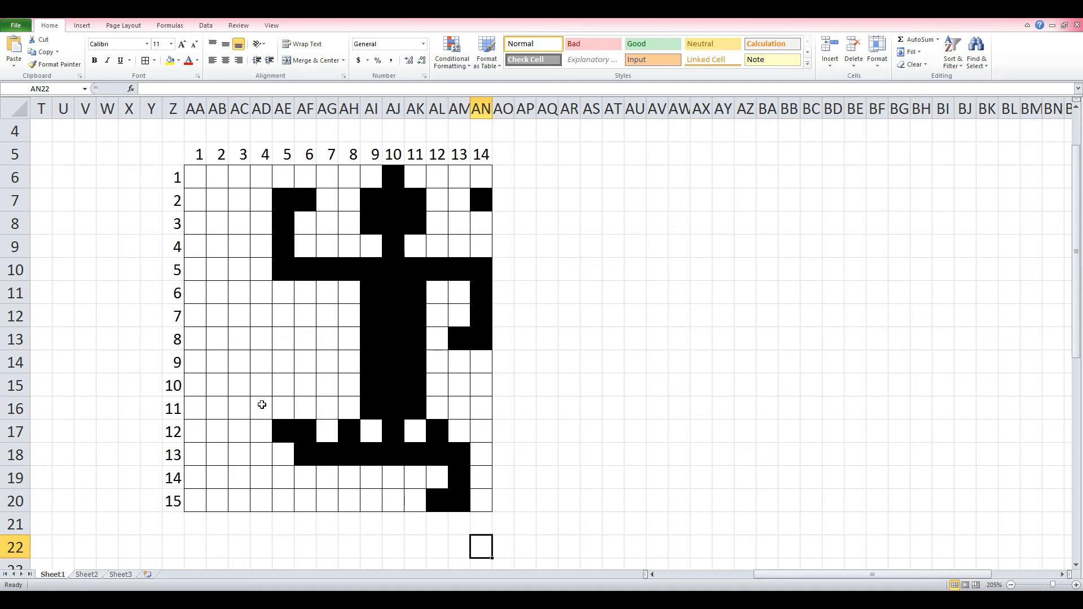
- Color grid row 11 black in columns 5 back to 2 by entering x in cells AE16 to AB16
{"action": "left_click", "coordinate": [279, 409]}
{"action": "type", "text": "x"}
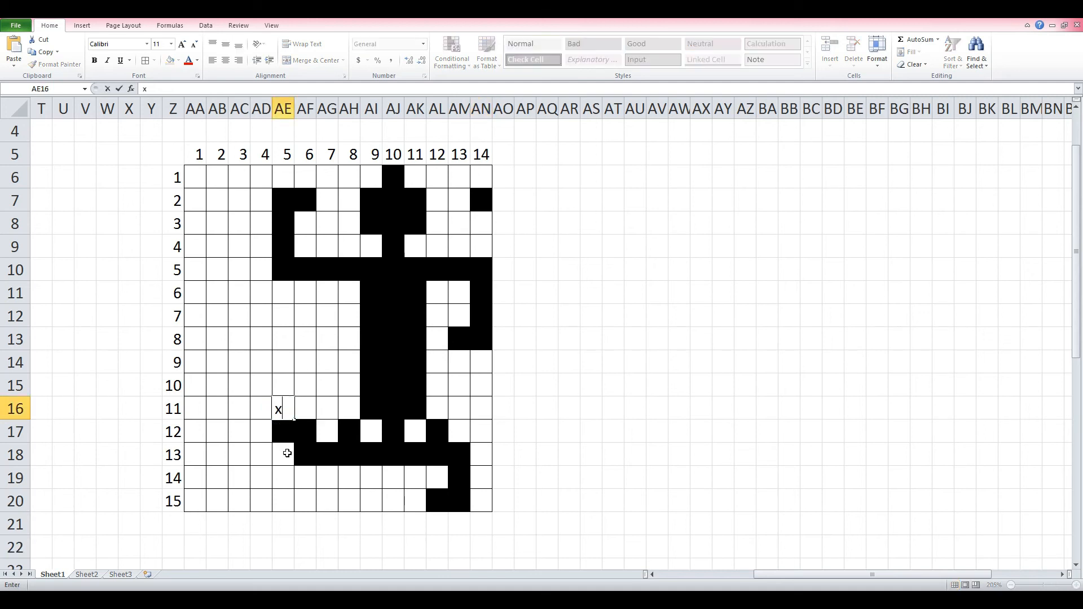
{"action": "left_click", "coordinate": [288, 454]}
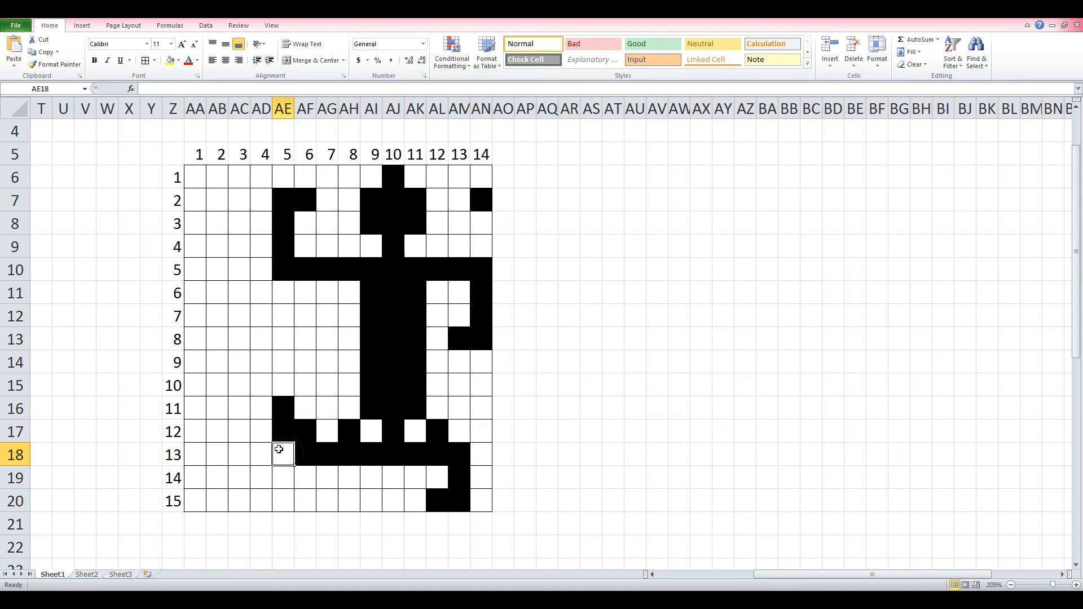
{"action": "left_click", "coordinate": [262, 399]}
{"action": "type", "text": "x"}
{"action": "key", "text": "Left"}
{"action": "type", "text": "x"}
{"action": "key", "text": "Left"}
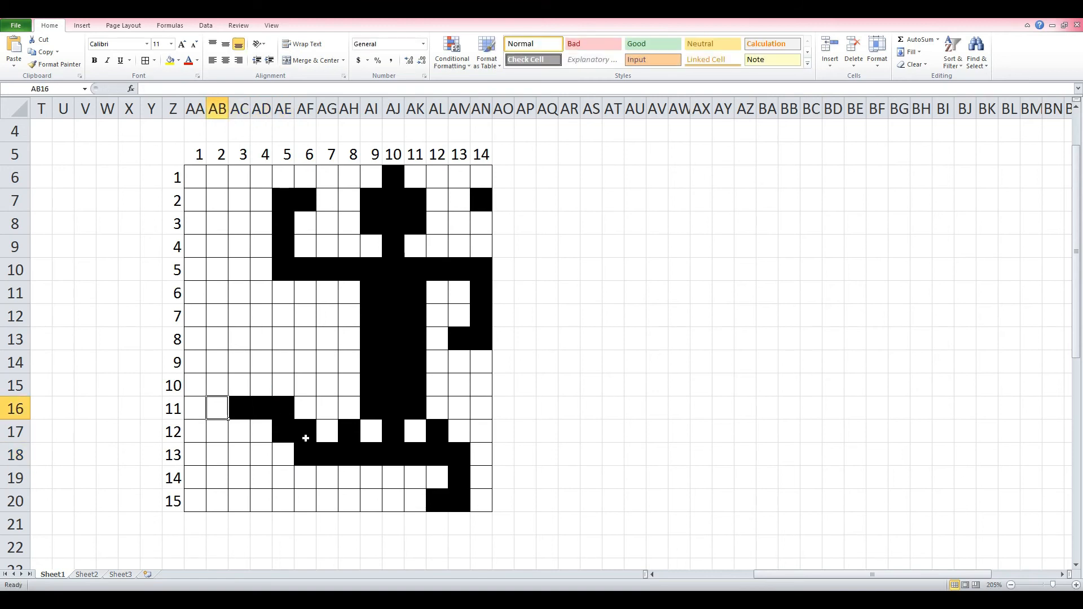
{"action": "type", "text": "x"}
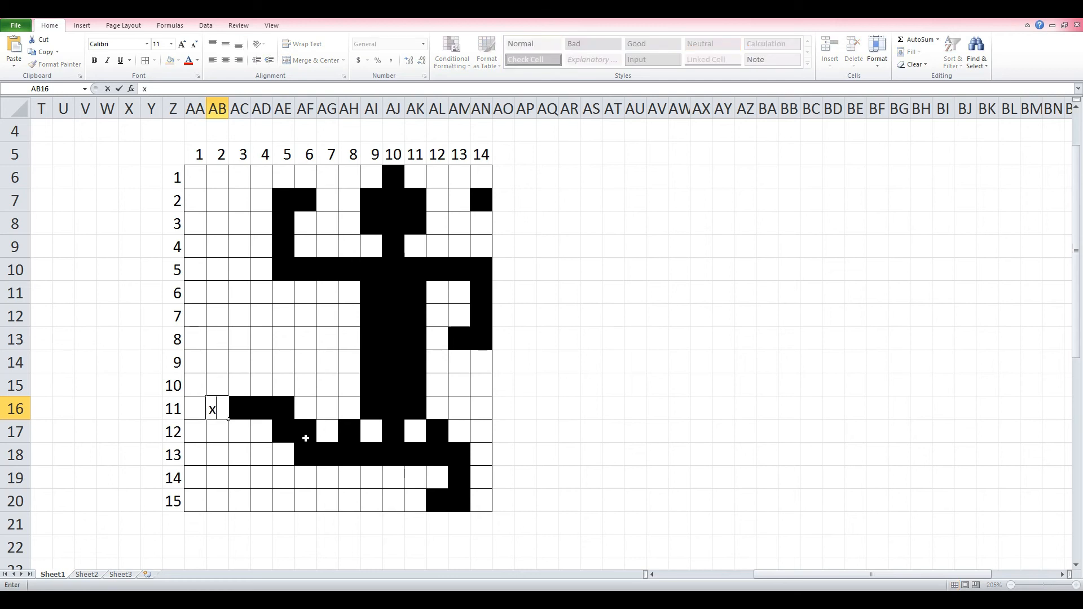
- Build the peak above grid row 11 by entering x in cells AB15 to AD15 and in AC14
{"action": "key", "text": "Up"}
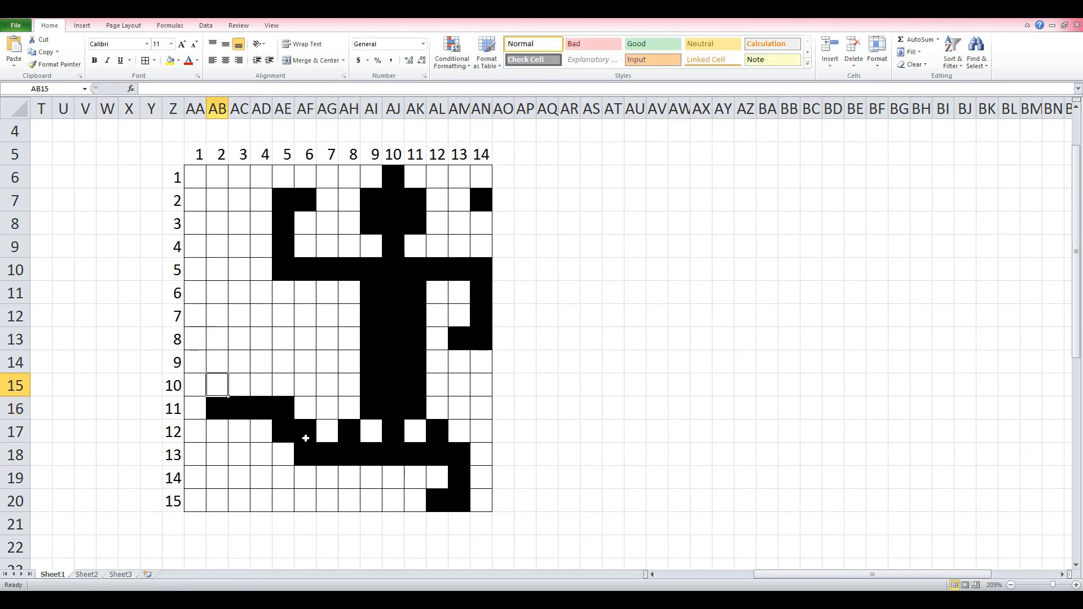
{"action": "type", "text": "x"}
{"action": "key", "text": "Right"}
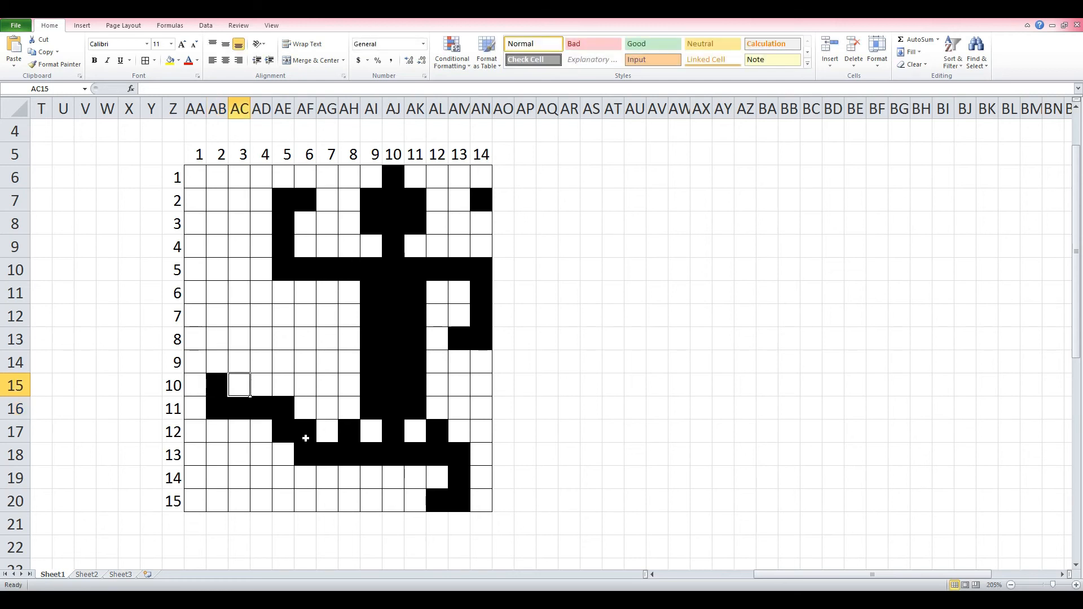
{"action": "type", "text": "x"}
{"action": "key", "text": "Right"}
{"action": "type", "text": "x"}
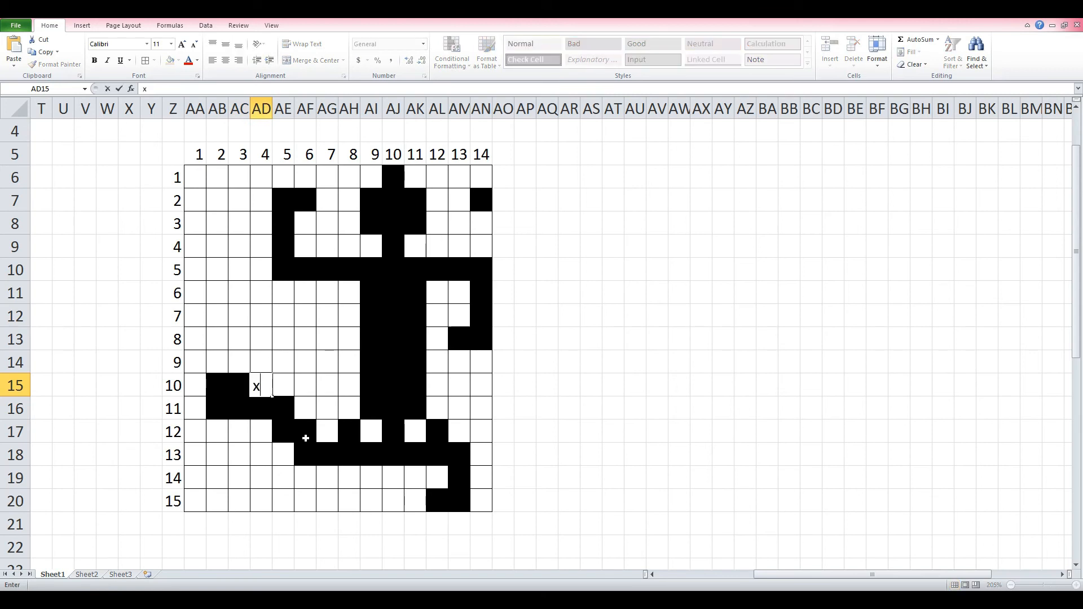
{"action": "key", "text": "Up"}
{"action": "key", "text": "Left"}
{"action": "type", "text": "x"}
{"action": "key", "text": "Down"}
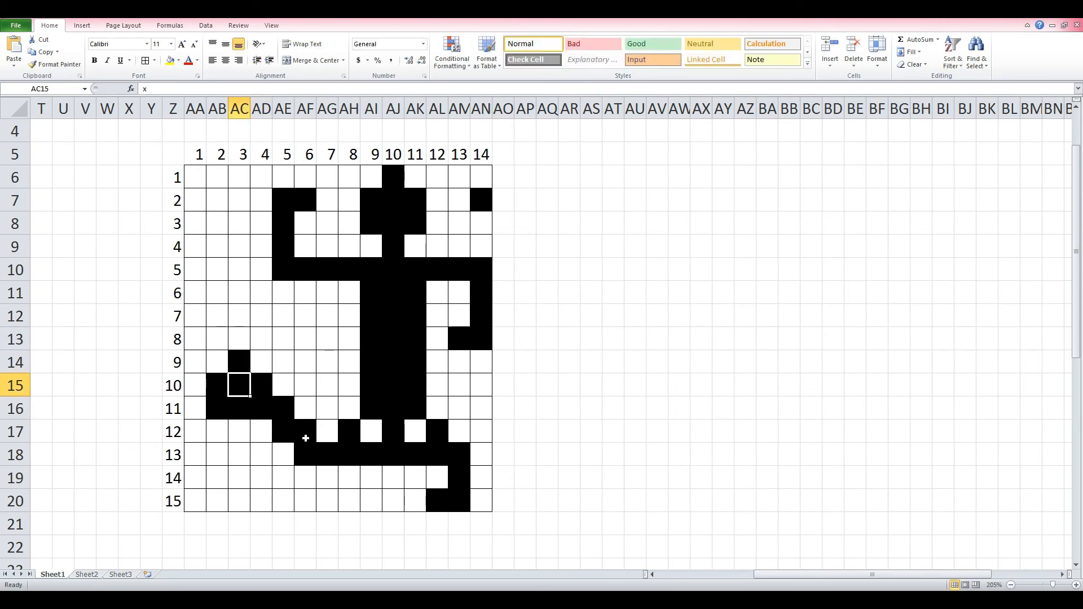
{"action": "left_click", "coordinate": [309, 414]}
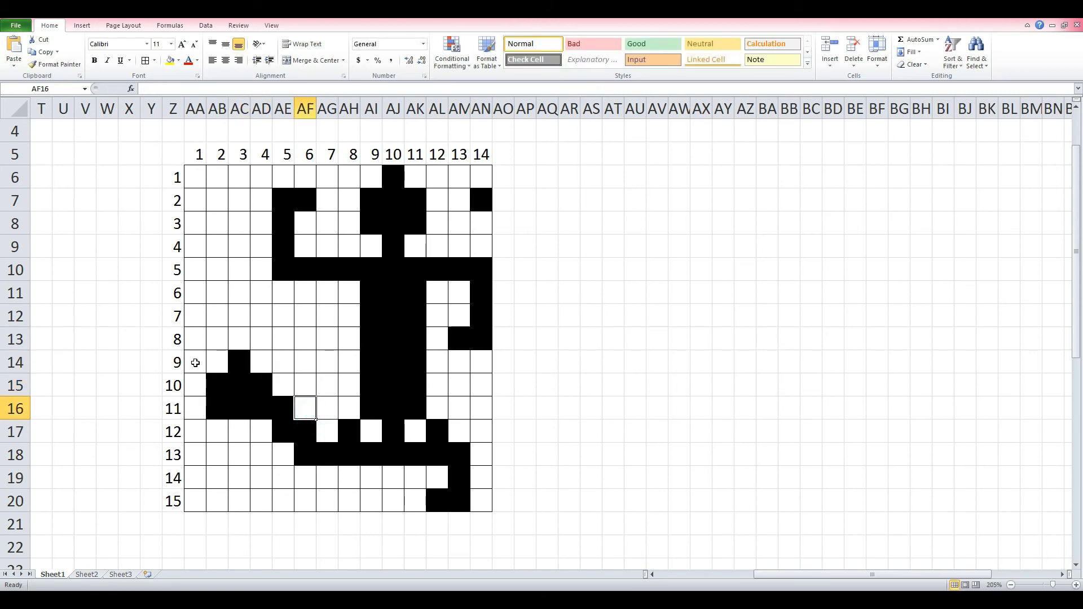
{"action": "left_click", "coordinate": [235, 366]}
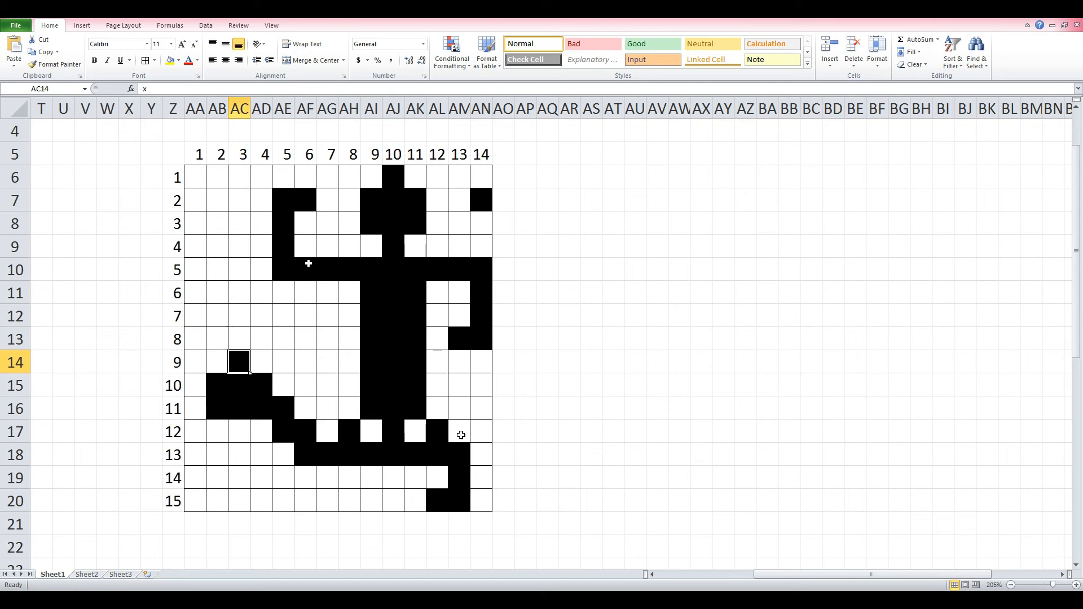
- Color cells AA17 and AB17 black at the start of grid row 12 by entering x
{"action": "left_click", "coordinate": [262, 499]}
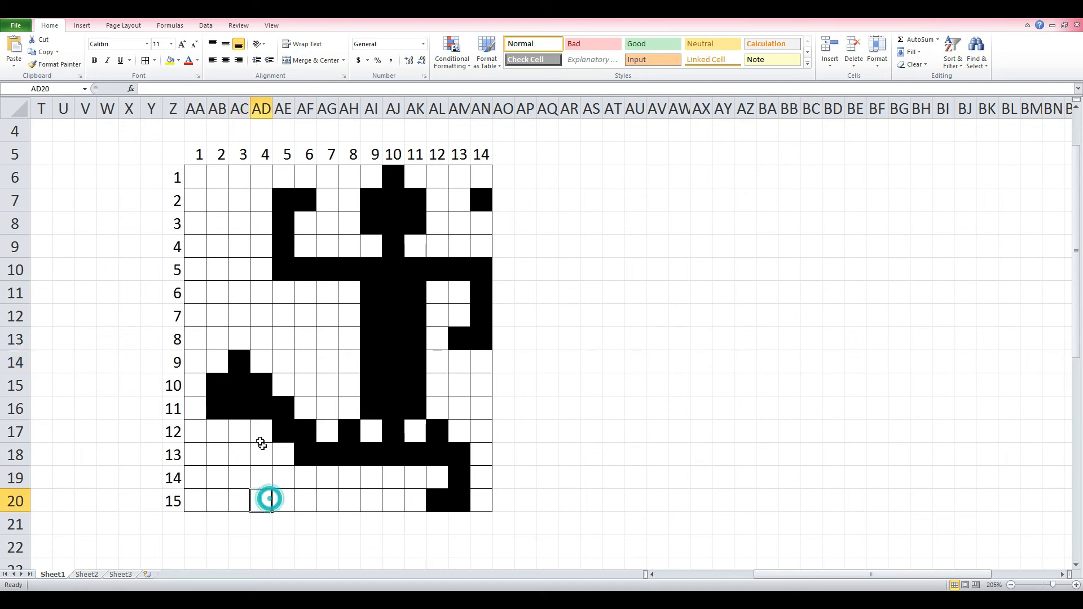
{"action": "left_click", "coordinate": [198, 433]}
{"action": "type", "text": "x"}
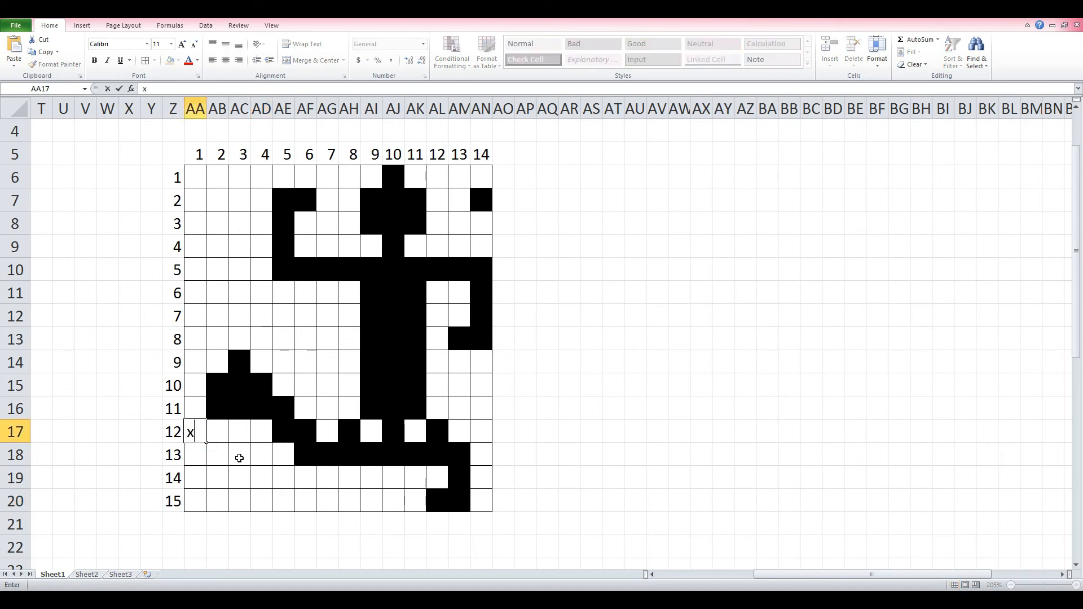
{"action": "key", "text": "Right"}
{"action": "type", "text": "x"}
{"action": "key", "text": "Right"}
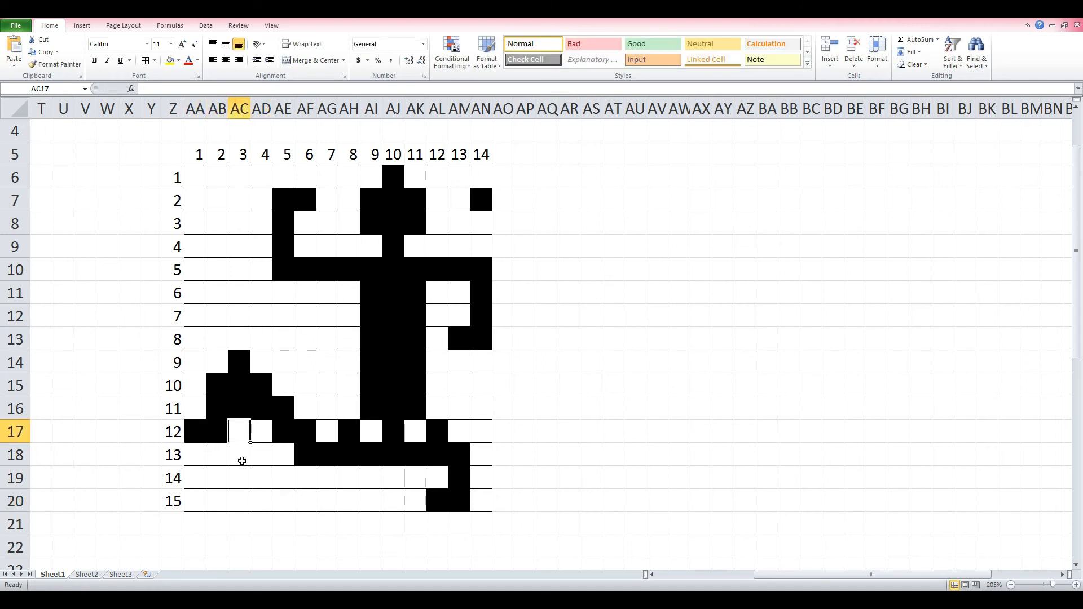
- Color cell AE20 black, at grid column 5 in row 15, by entering x
{"action": "left_click", "coordinate": [254, 478]}
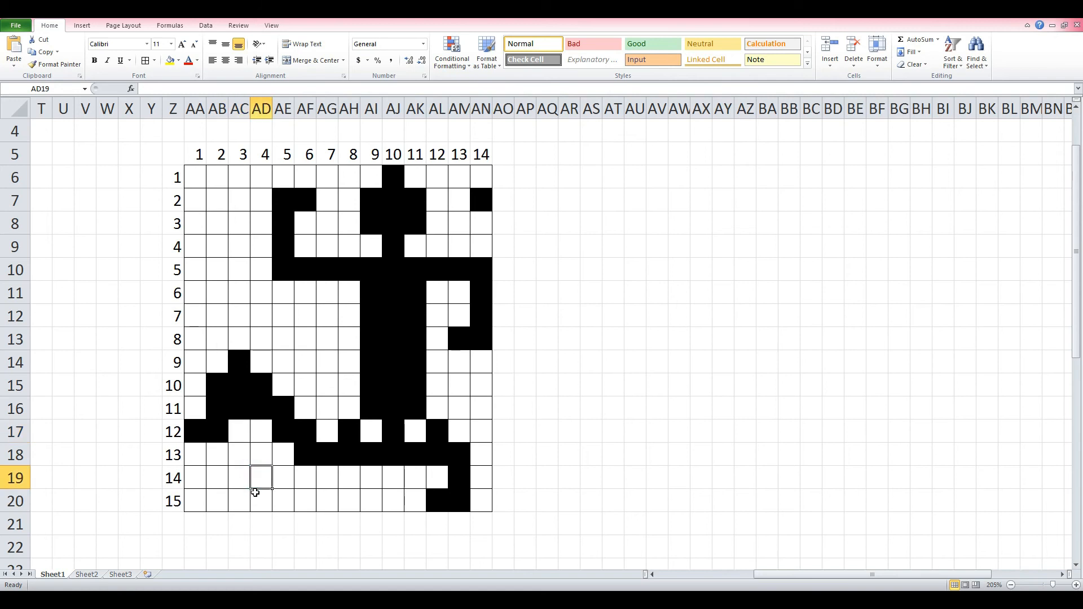
{"action": "left_click", "coordinate": [286, 501]}
{"action": "type", "text": "x"}
{"action": "left_click", "coordinate": [324, 523]}
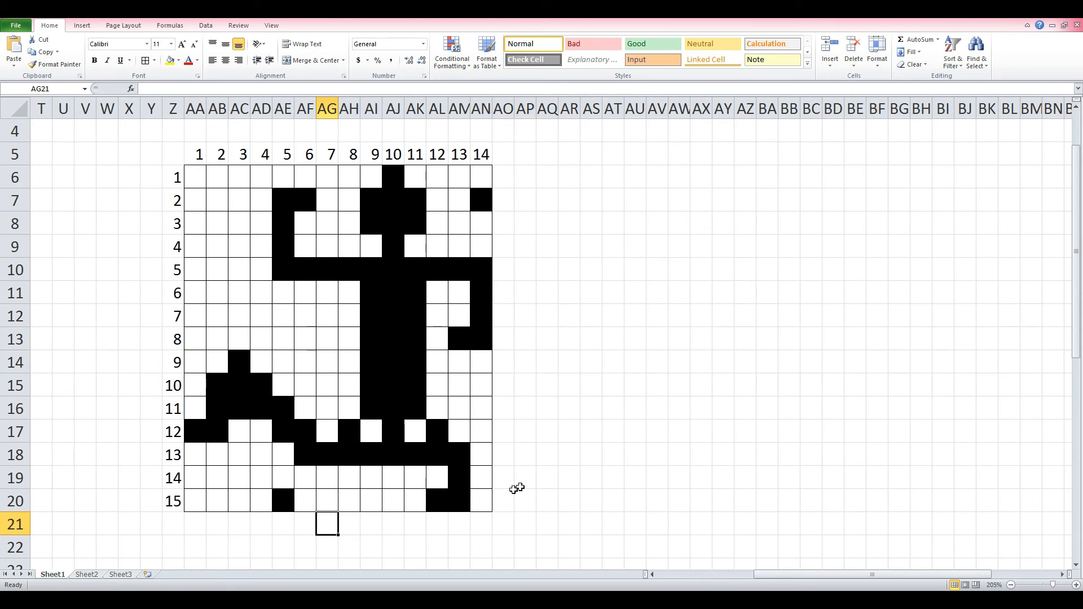
- Delete the column numbers in AA5:AN5 and the row numbers in Z6:Z20 around the figure grid
{"action": "scroll", "coordinate": [521, 472], "scroll_direction": "down", "scroll_amount": 4, "text": "ctrl"}
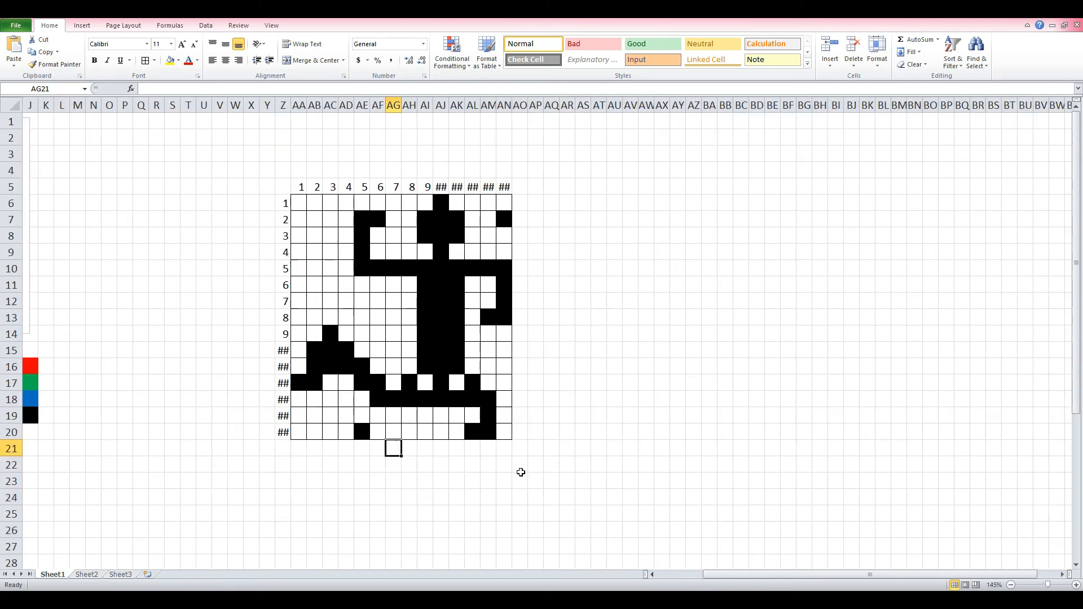
{"action": "scroll", "coordinate": [520, 472], "scroll_direction": "down", "scroll_amount": 2, "text": "ctrl"}
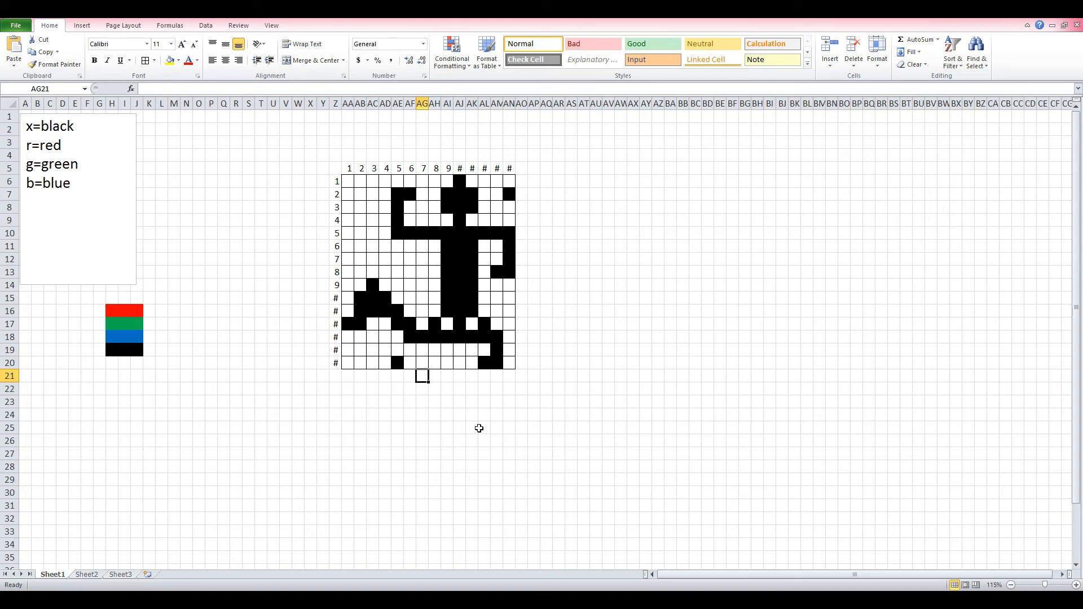
{"action": "left_click_drag", "start_coordinate": [348, 168], "coordinate": [509, 169]}
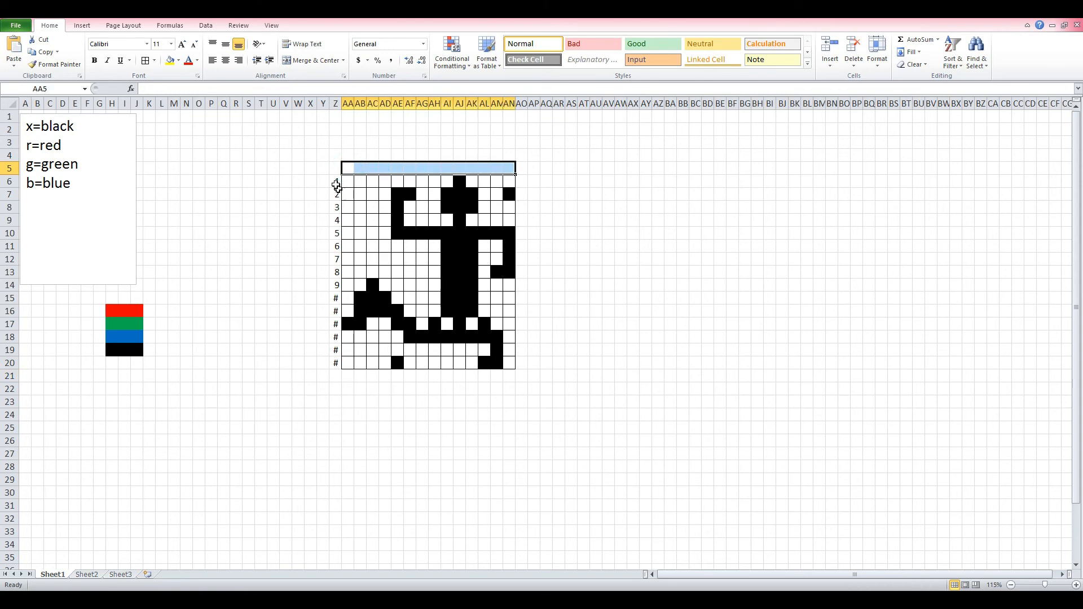
{"action": "left_click_drag", "start_coordinate": [337, 181], "coordinate": [319, 364]}
{"action": "key", "text": "Delete"}
{"action": "left_click", "coordinate": [375, 428]}
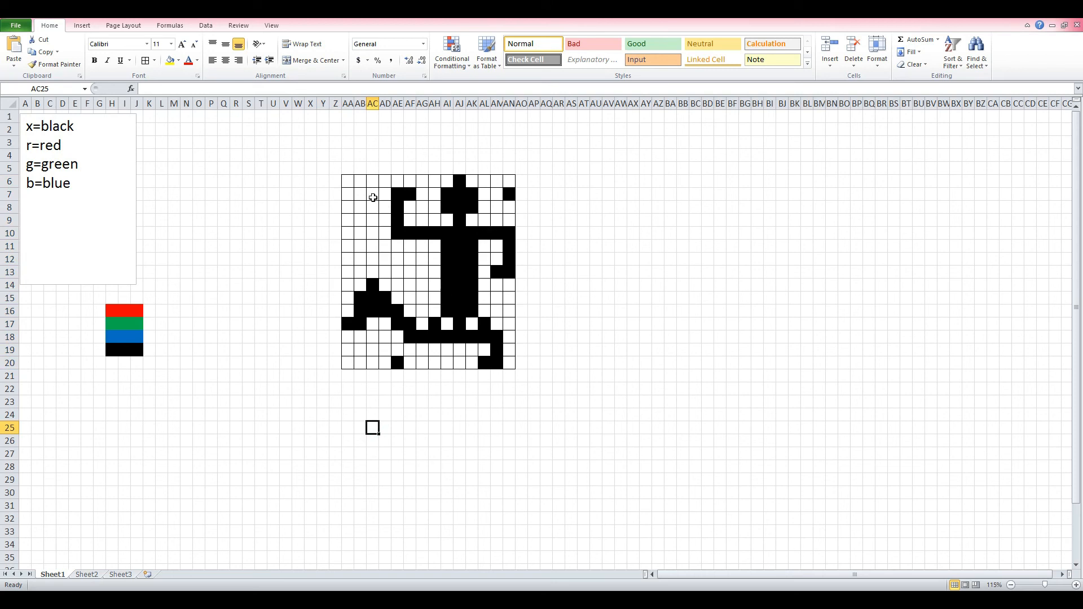
- Copy the figure grid AA6:AN20 and paste it directly beside the original, starting at cell AO6
{"action": "left_click_drag", "start_coordinate": [347, 181], "coordinate": [509, 360]}
{"action": "right_click", "coordinate": [400, 212]}
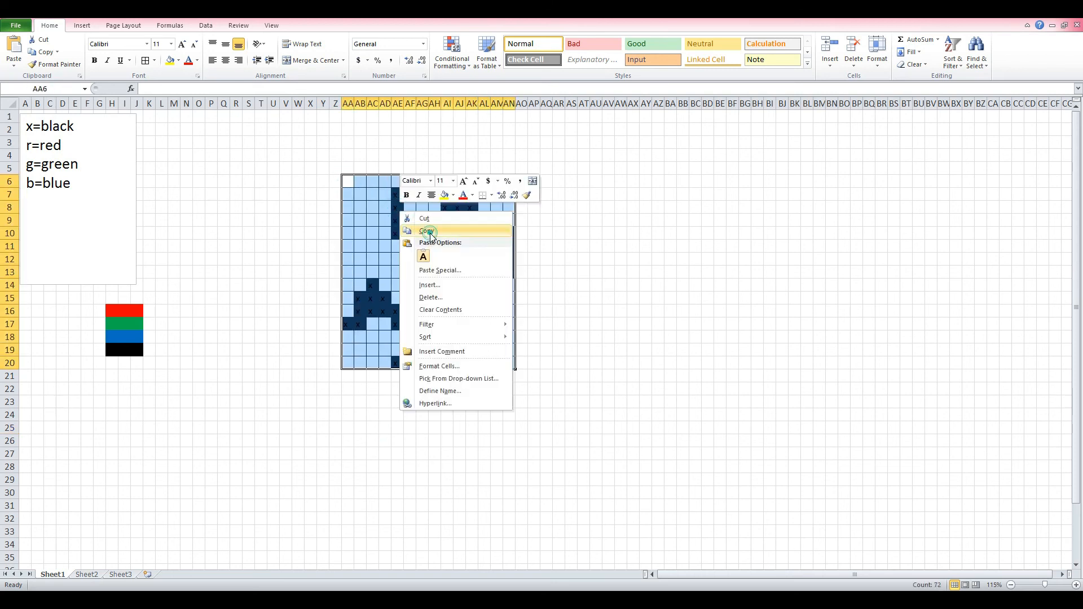
{"action": "left_click", "coordinate": [428, 231]}
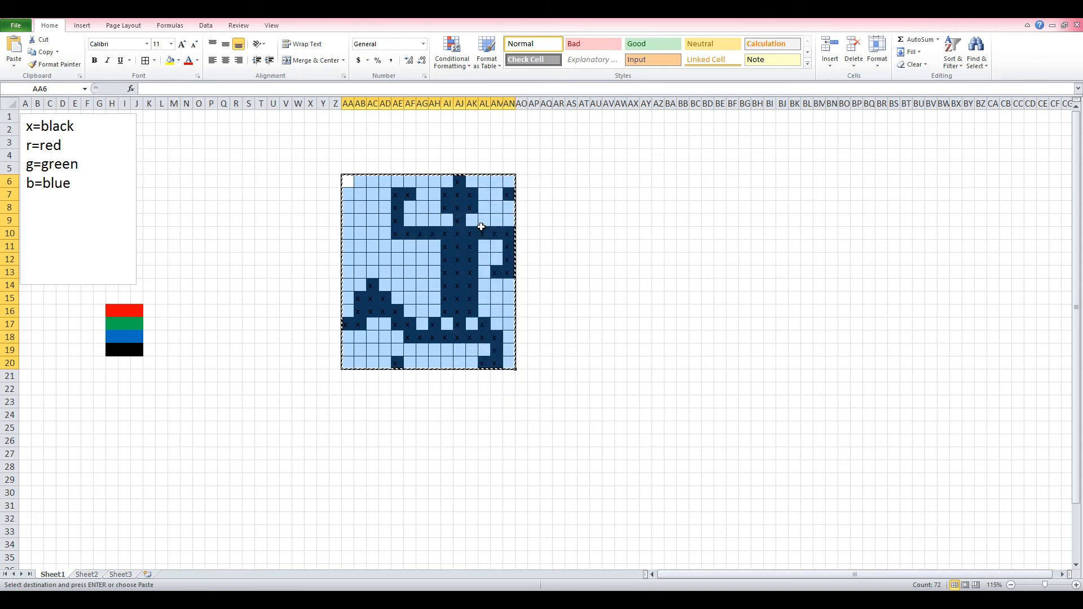
{"action": "left_click", "coordinate": [523, 182]}
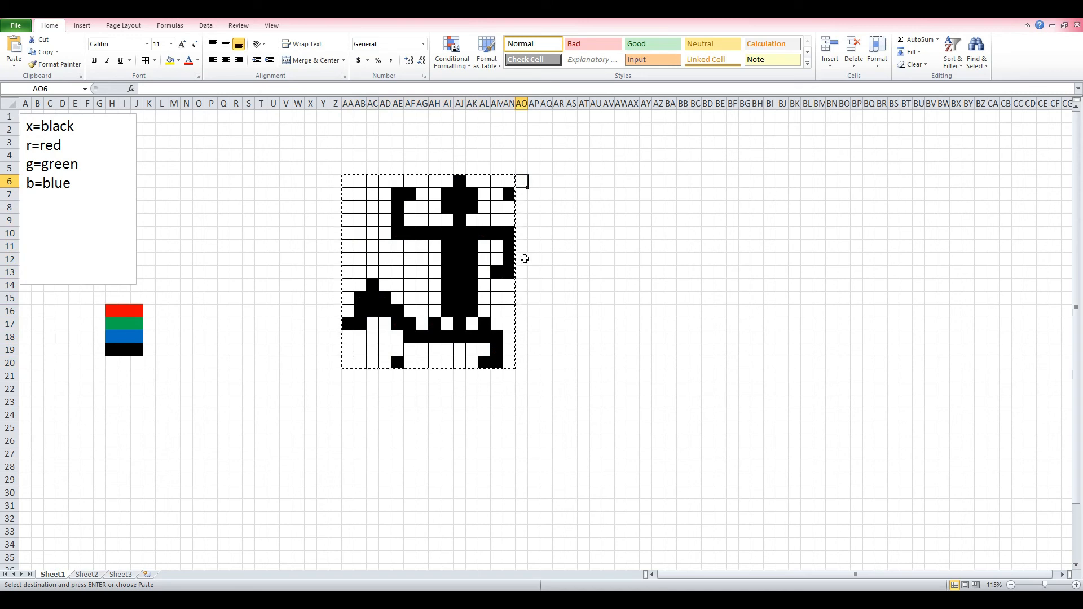
{"action": "key", "text": "ctrl+v"}
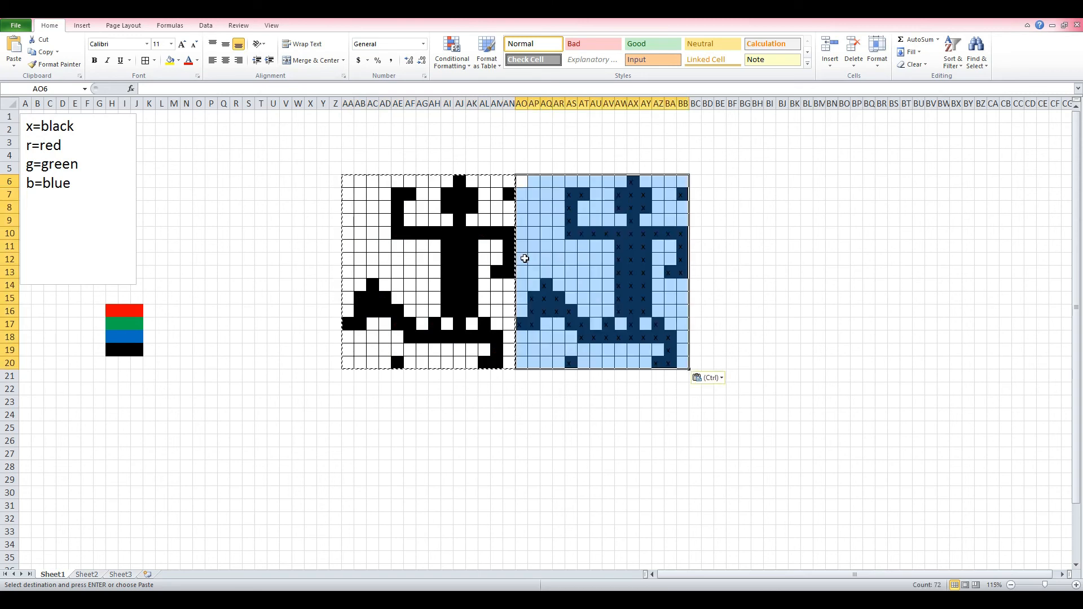
{"action": "left_click", "coordinate": [589, 411]}
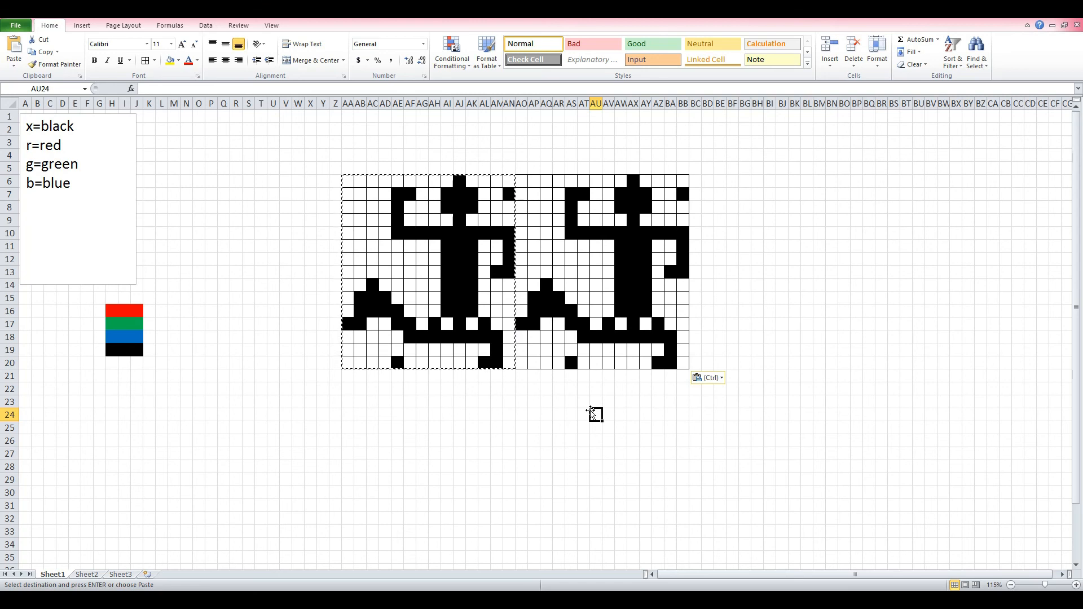
- Paste a third copy of the figure grid beside the second one, starting at cell BC6, and clear the copy selection
{"action": "left_click", "coordinate": [695, 181]}
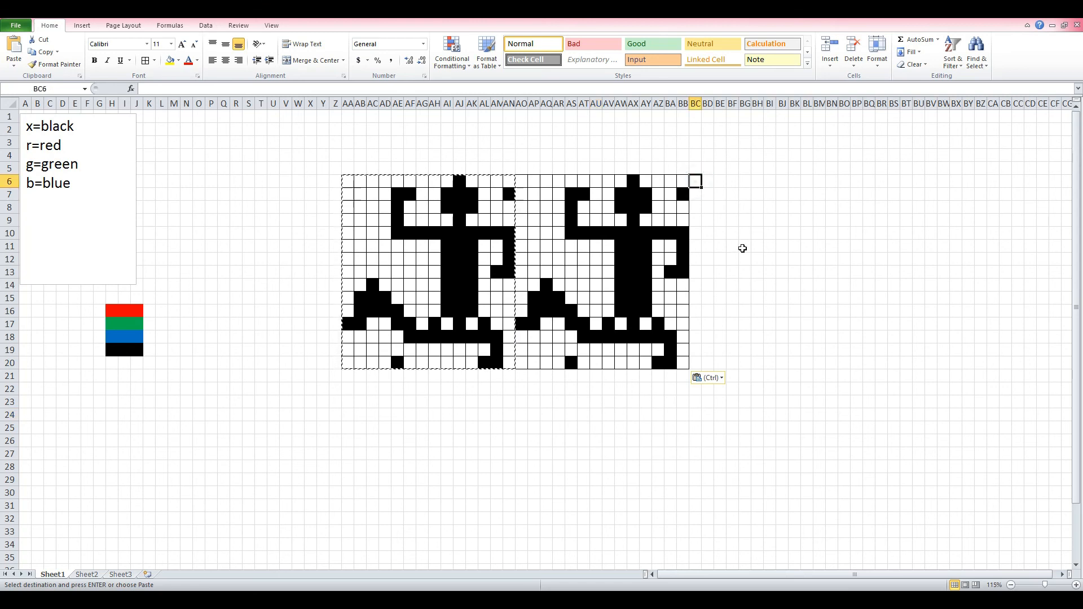
{"action": "key", "text": "ctrl+v"}
{"action": "left_click", "coordinate": [757, 401]}
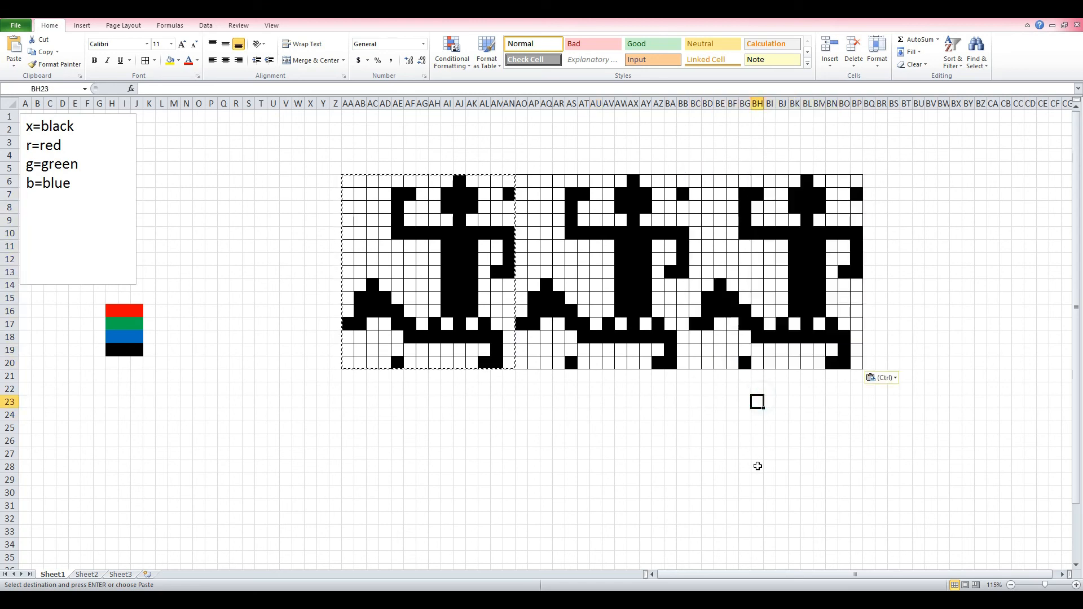
{"action": "key", "text": "Escape"}
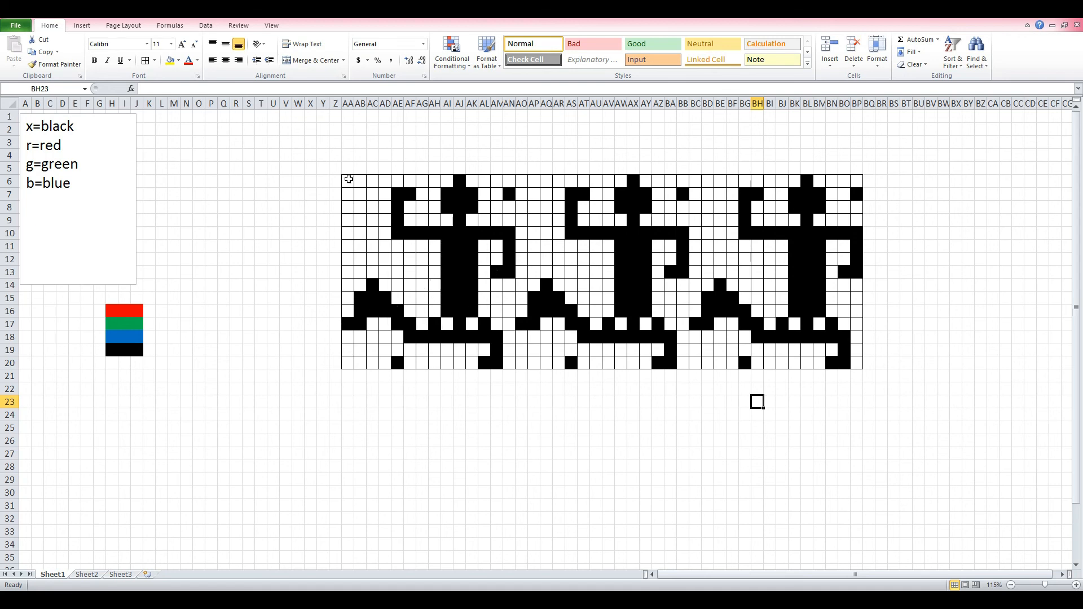
- Edit the conditional formatting rule for cell value "x" on the figure grid AA6:BP20 to use a red font
{"action": "left_click_drag", "start_coordinate": [347, 181], "coordinate": [860, 359]}
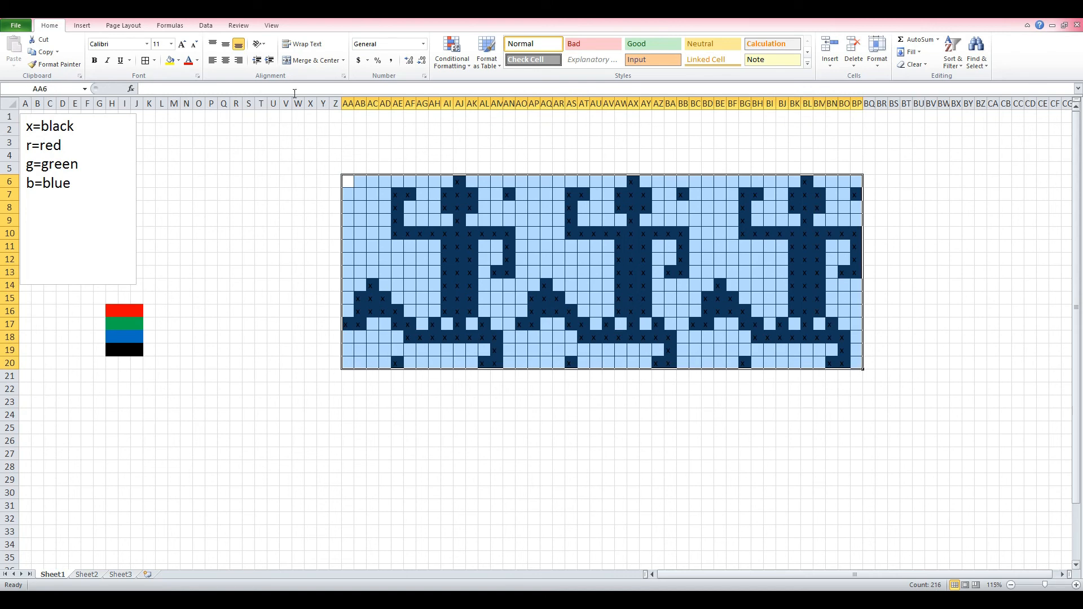
{"action": "left_click", "coordinate": [452, 61]}
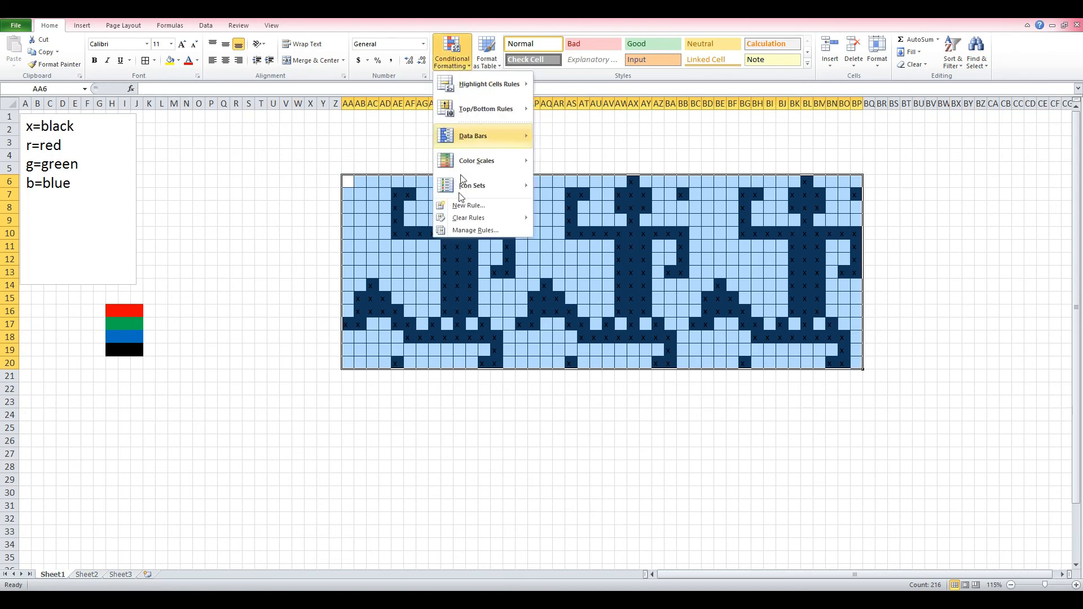
{"action": "left_click", "coordinate": [465, 230]}
{"action": "left_click", "coordinate": [397, 239]}
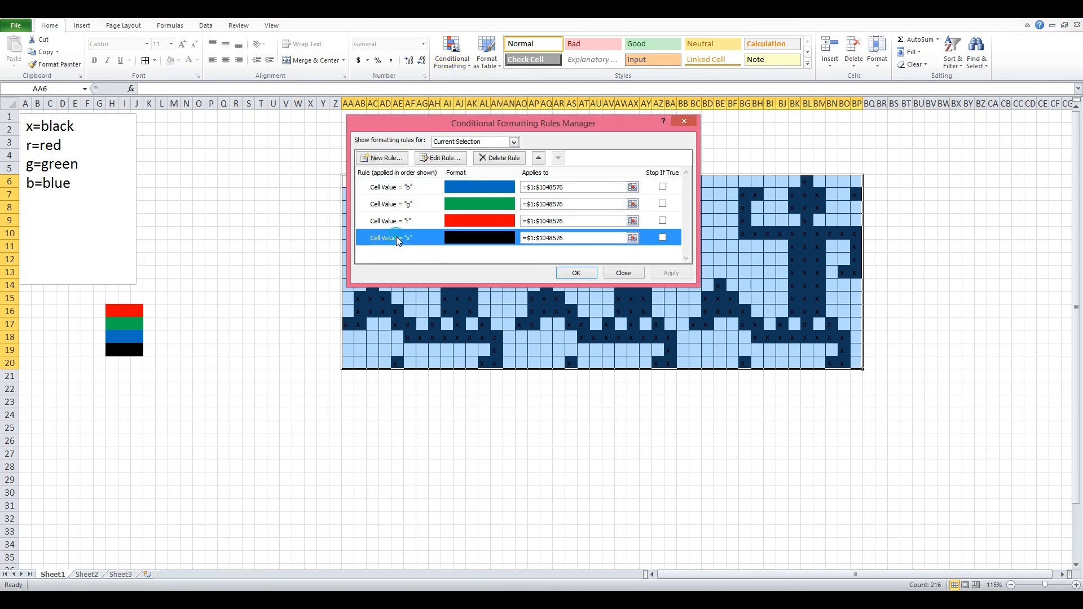
{"action": "double_click", "coordinate": [397, 239]}
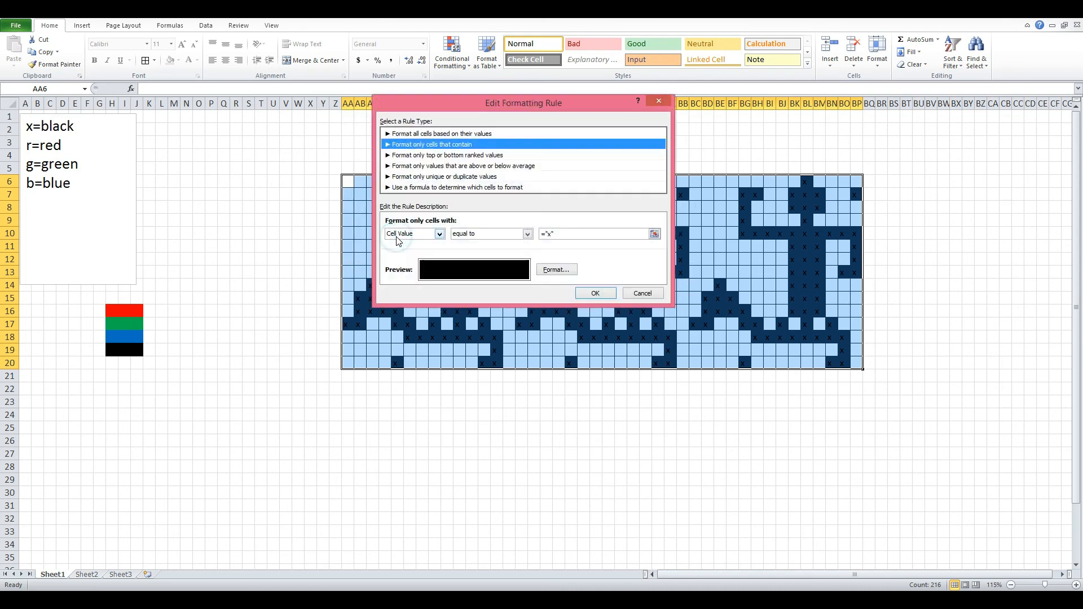
{"action": "left_click", "coordinate": [556, 271]}
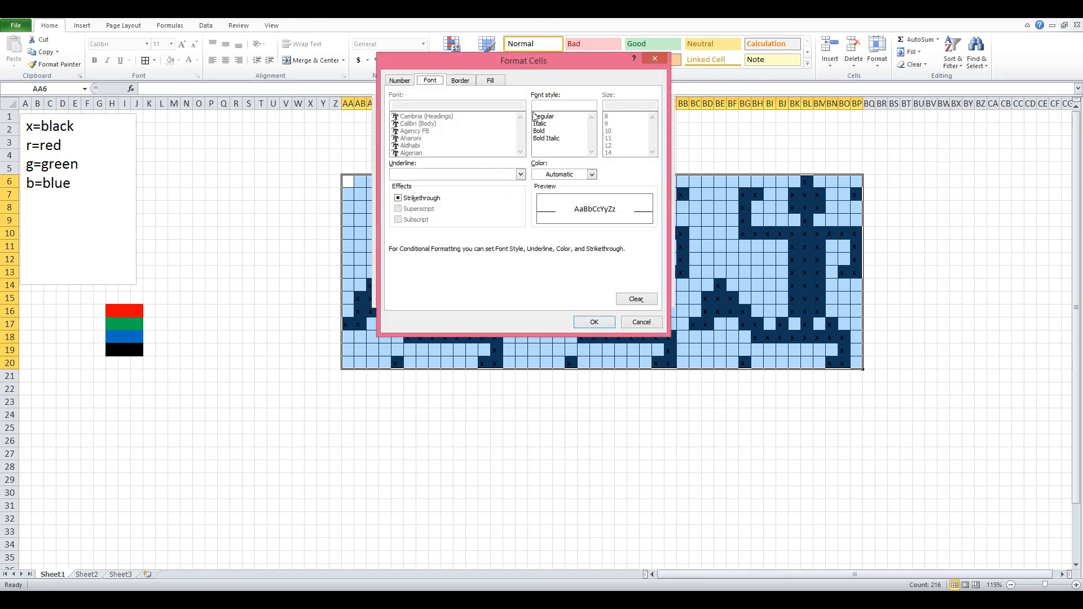
{"action": "left_click", "coordinate": [591, 174]}
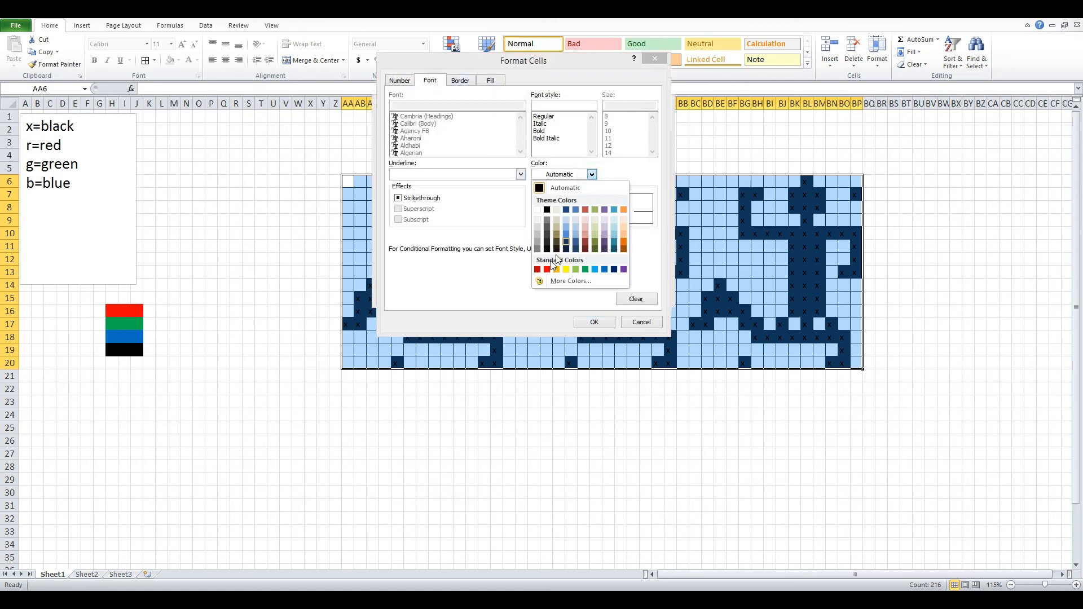
{"action": "left_click", "coordinate": [547, 269]}
- Set the fill color of the "x" rule to red and apply the changed rule to the sheet
{"action": "left_click", "coordinate": [495, 81]}
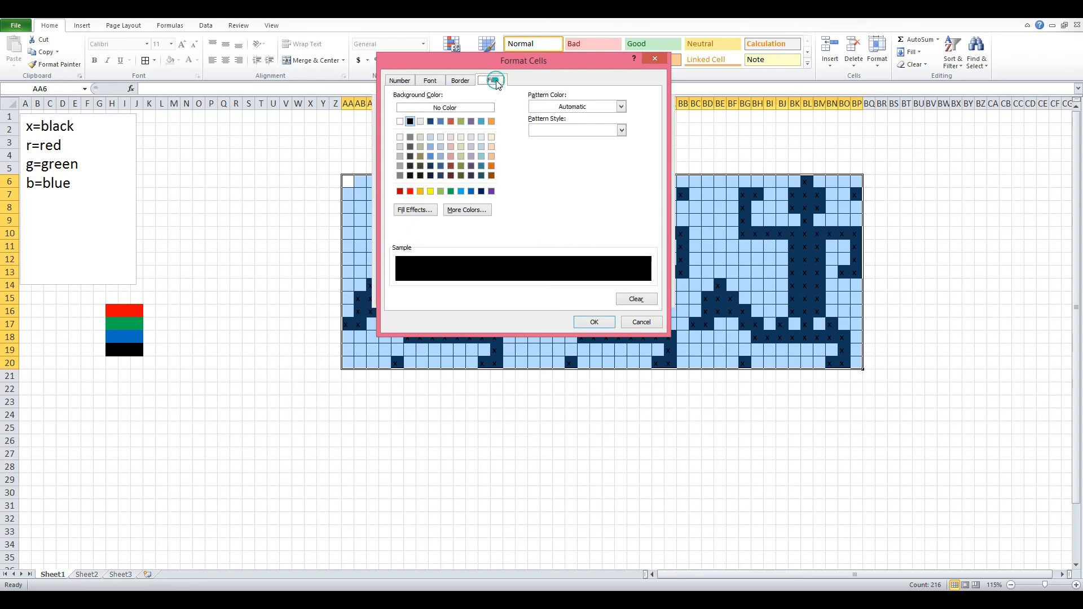
{"action": "left_click", "coordinate": [410, 191]}
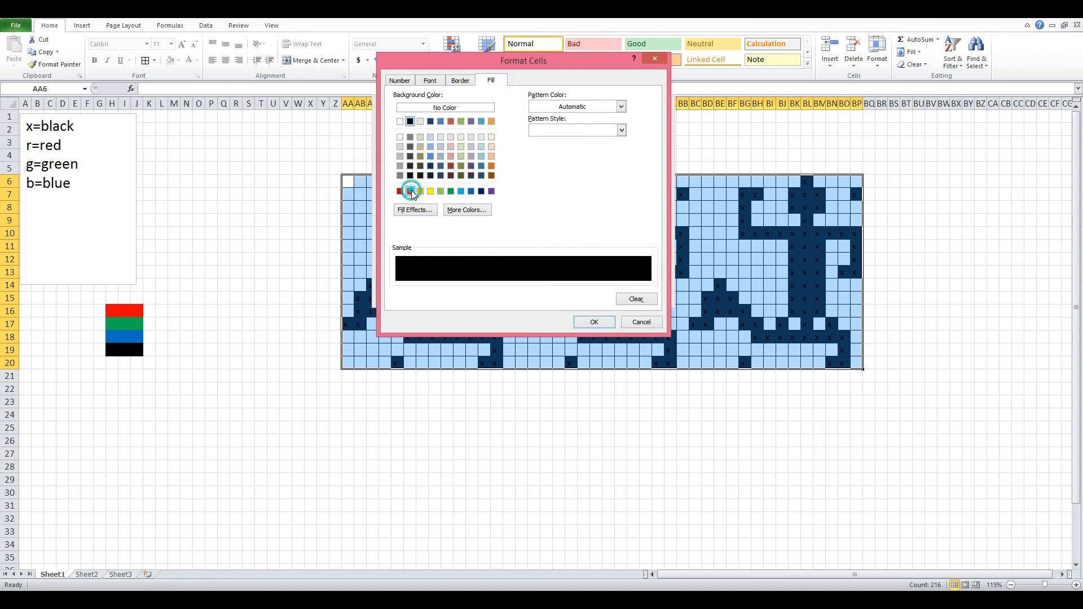
{"action": "left_click", "coordinate": [591, 322]}
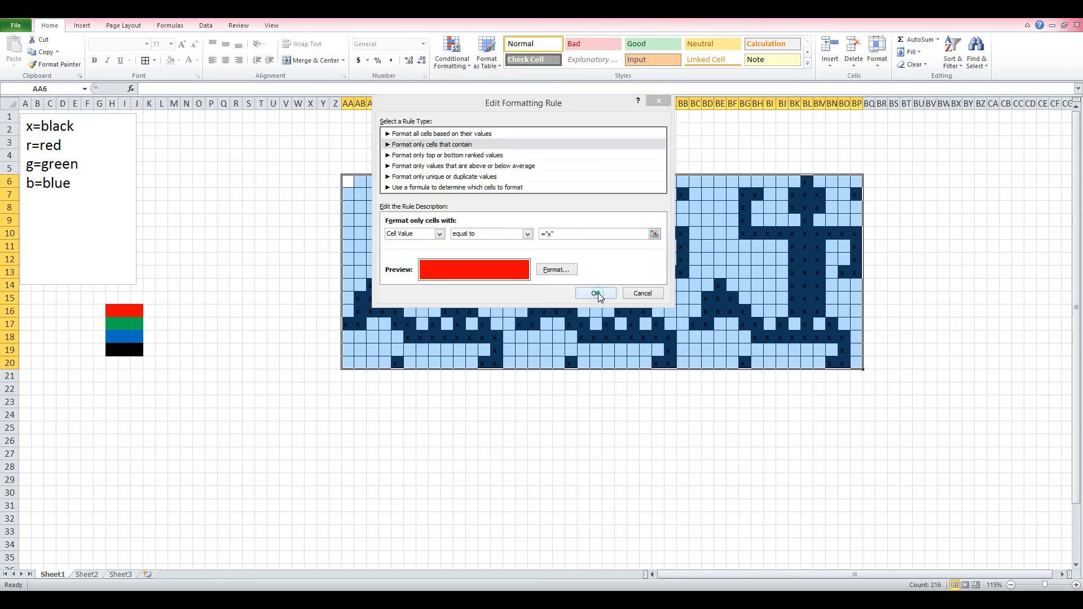
{"action": "left_click", "coordinate": [596, 293]}
{"action": "left_click", "coordinate": [576, 273]}
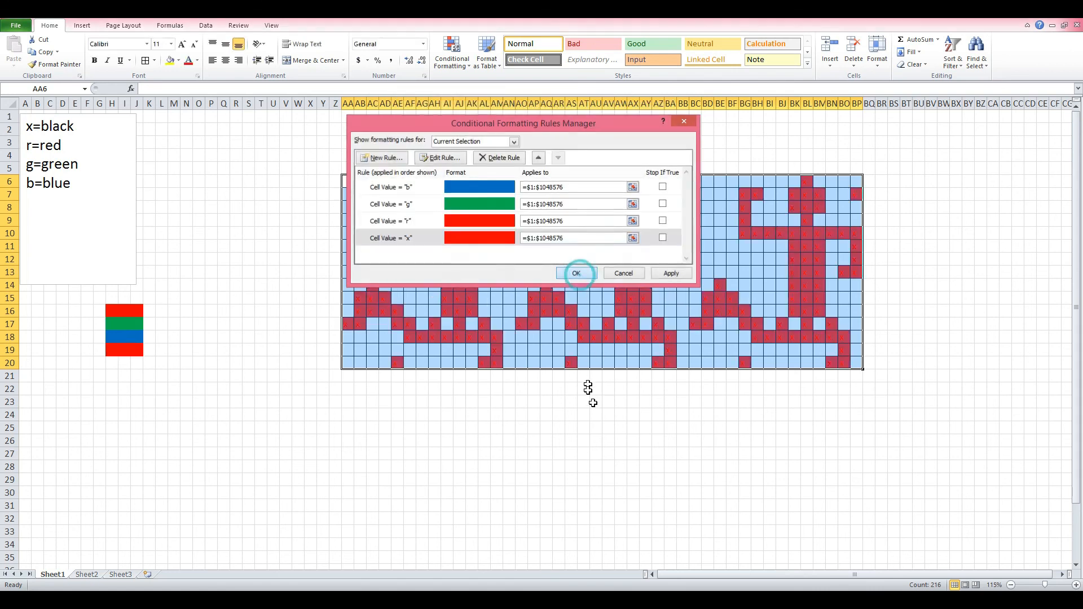
{"action": "left_click", "coordinate": [595, 441]}
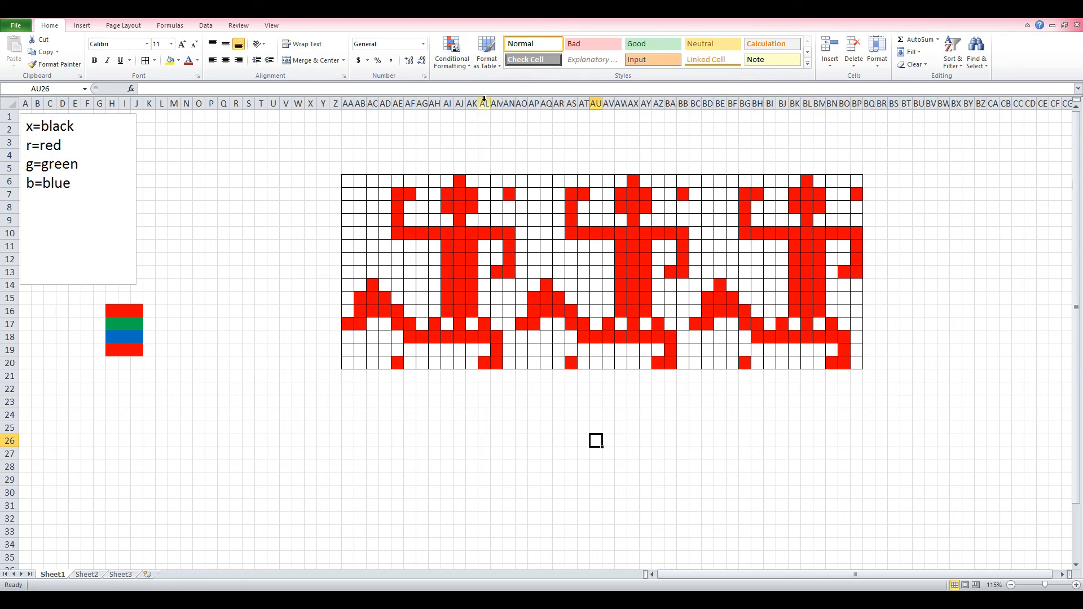
- Switch to the Book1 workbook and examine the border pattern in U26:BM28 below the three figures, including its first section U26:Z28
{"action": "mouse_move", "coordinate": [136, 600]}
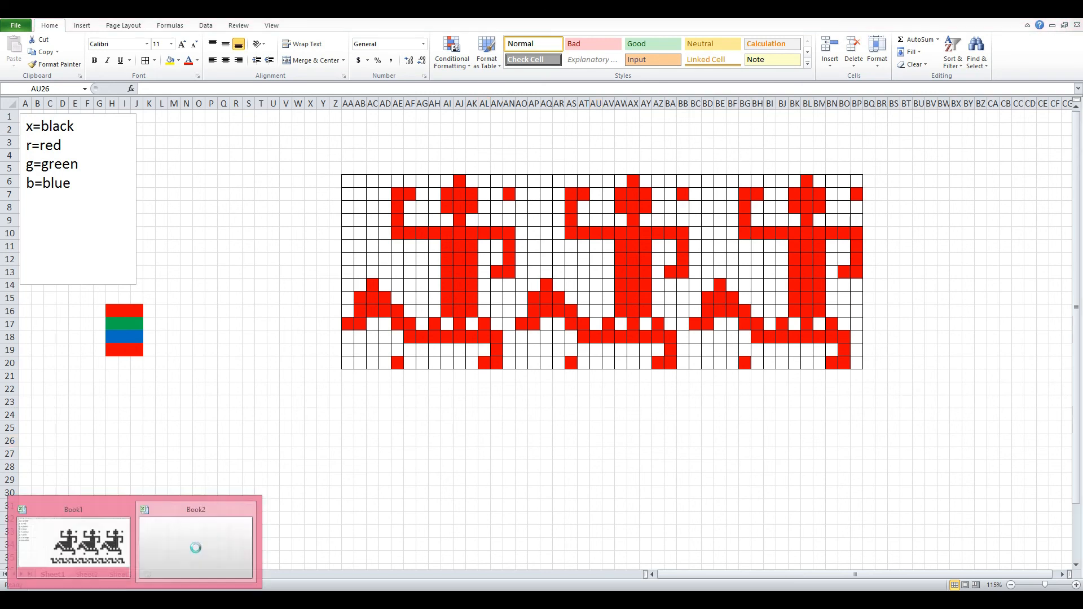
{"action": "left_click", "coordinate": [99, 568]}
{"action": "scroll", "coordinate": [391, 427], "scroll_direction": "down", "scroll_amount": 2}
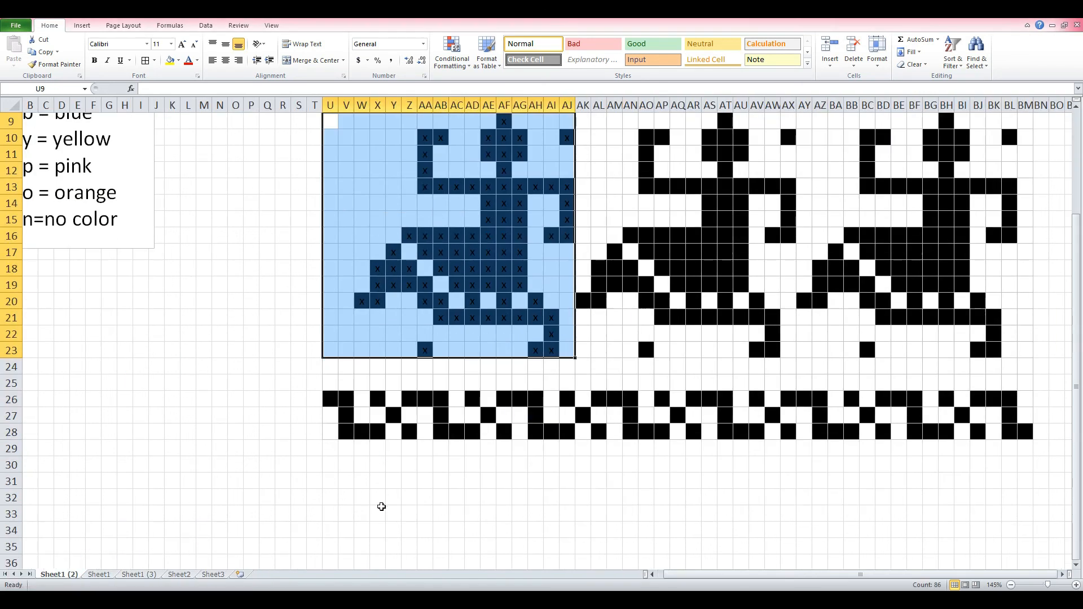
{"action": "left_click", "coordinate": [383, 497]}
{"action": "left_click", "coordinate": [327, 398]}
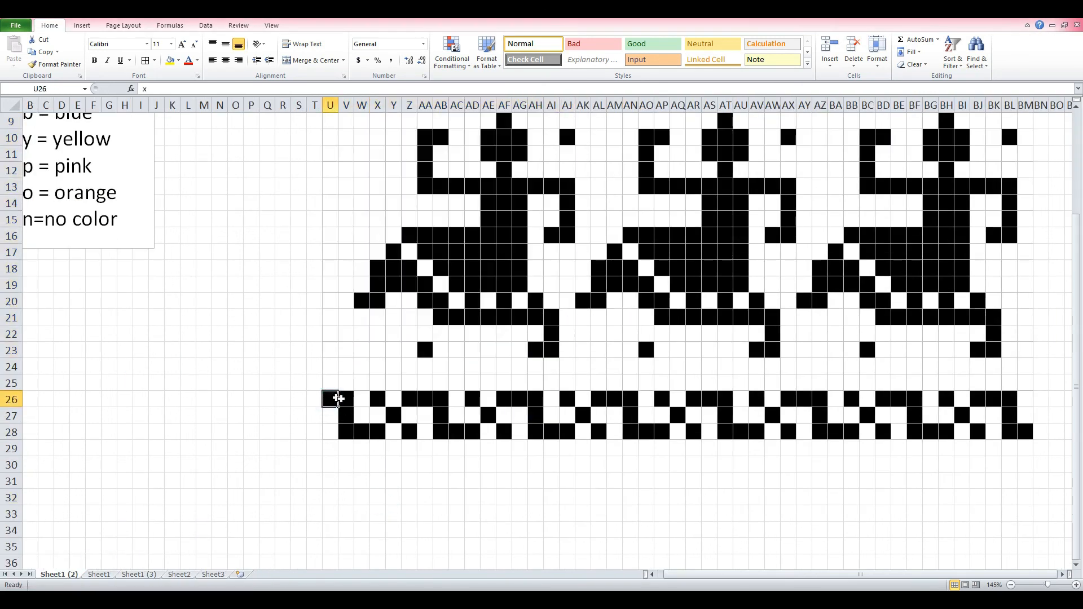
{"action": "left_click", "coordinate": [340, 400]}
{"action": "left_click_drag", "start_coordinate": [331, 398], "coordinate": [1025, 448]}
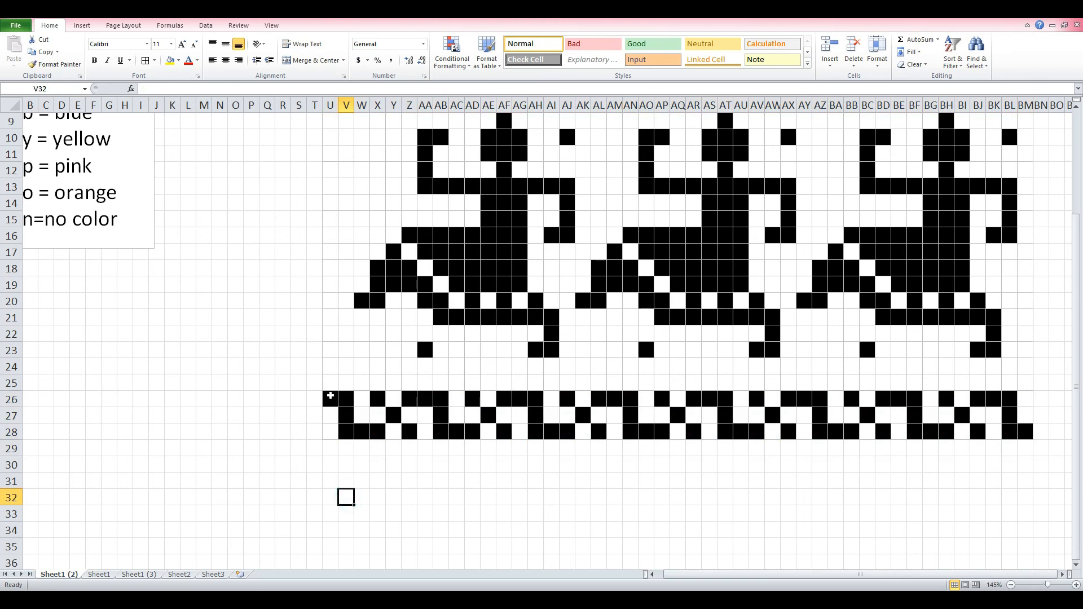
{"action": "left_click_drag", "start_coordinate": [330, 399], "coordinate": [410, 433]}
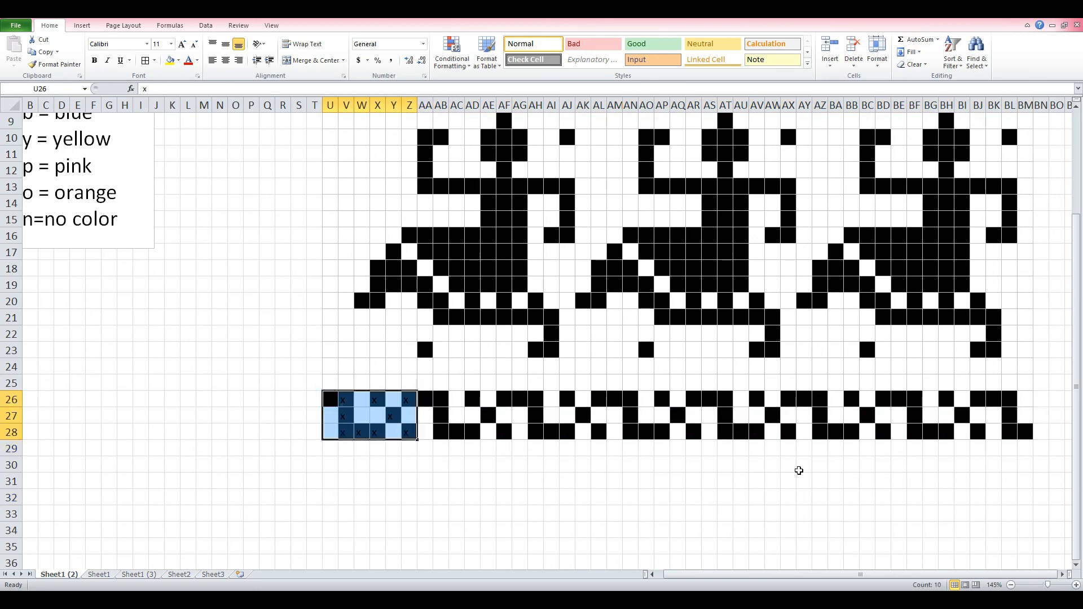
{"action": "left_click", "coordinate": [647, 530]}
{"action": "left_click", "coordinate": [252, 350]}
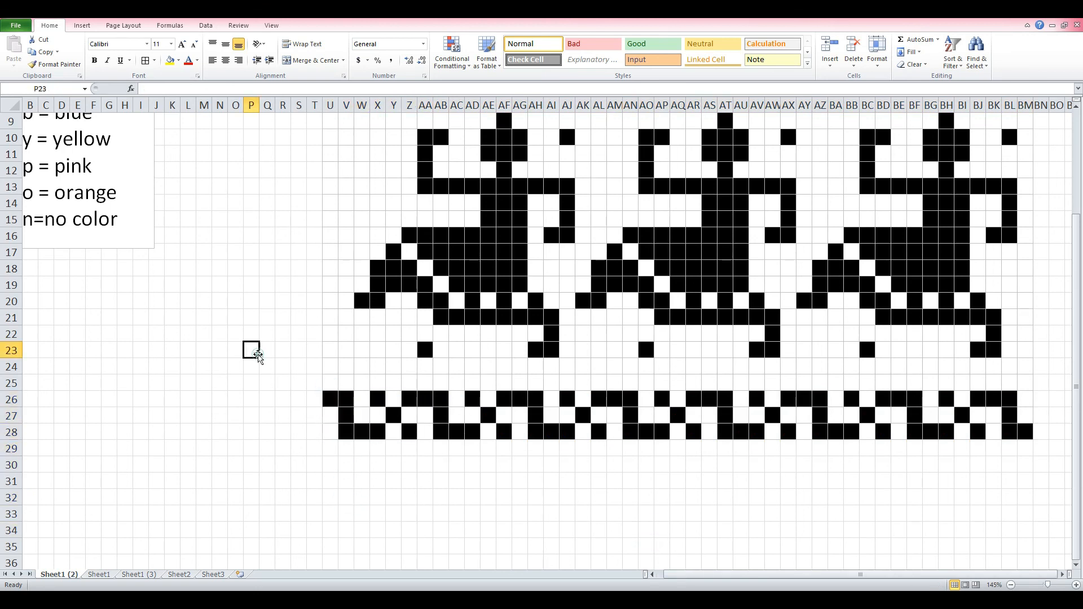
{"action": "scroll", "coordinate": [271, 387], "scroll_direction": "down", "scroll_amount": 2}
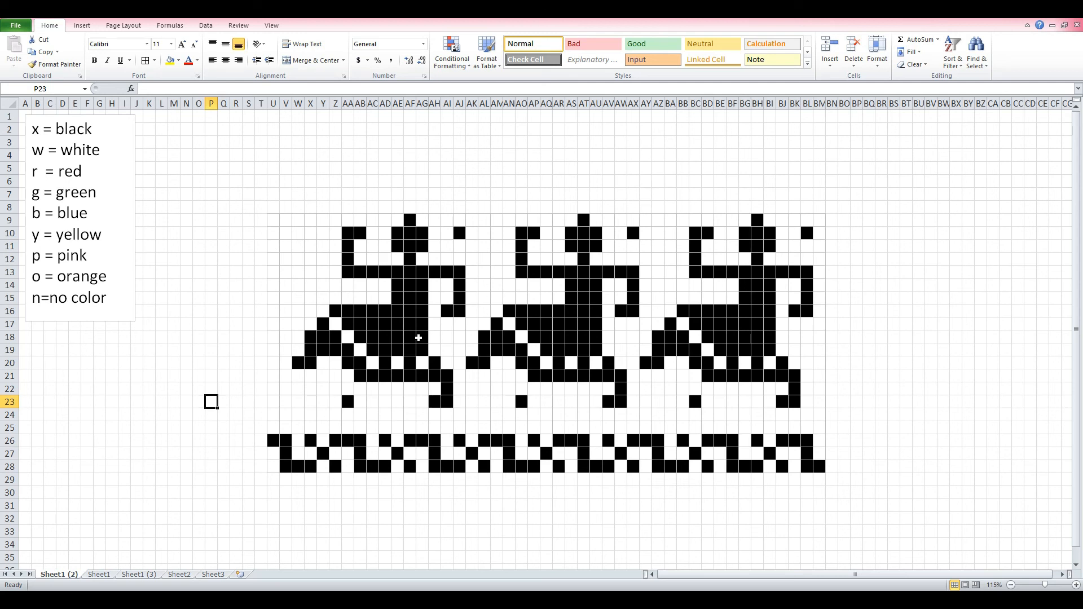
- View the color variants of the pattern on Sheet1 and Sheet1 (3), and return to Sheet1 (2)
{"action": "left_click", "coordinate": [97, 574]}
{"action": "left_click", "coordinate": [134, 574]}
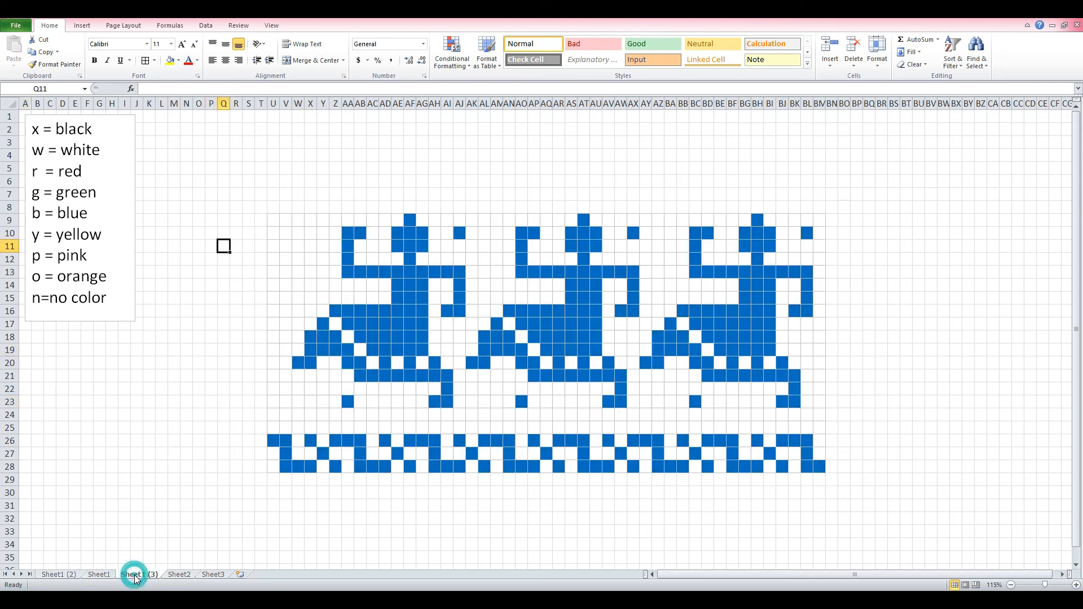
{"action": "left_click", "coordinate": [58, 574]}
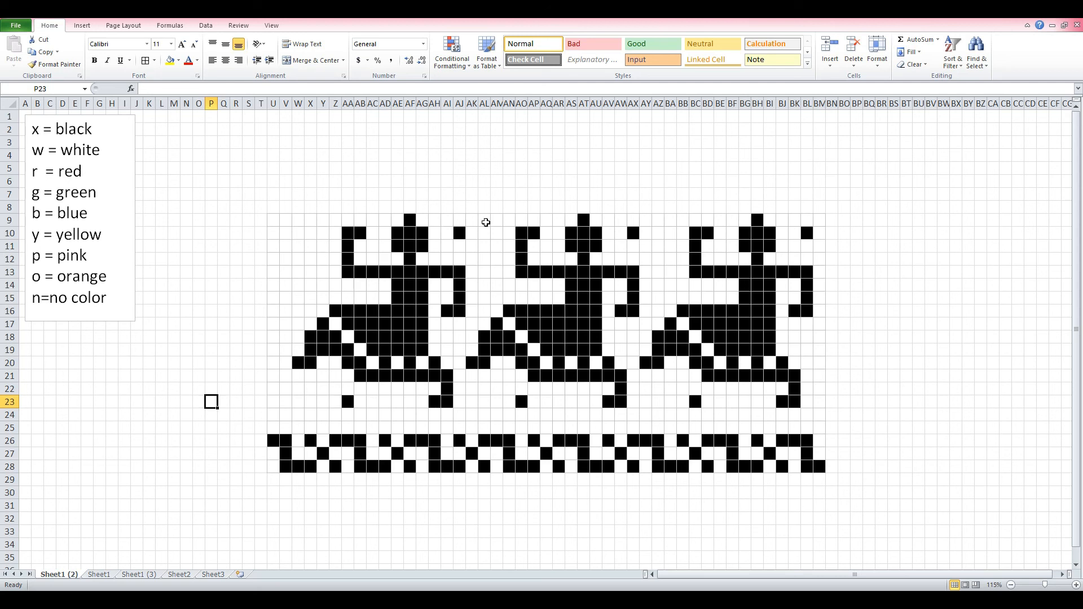
- Start a new conditional formatting rule for the middle figure AK9:AX23 that formats only cells with a value equal to x
{"action": "left_click_drag", "start_coordinate": [473, 220], "coordinate": [627, 415]}
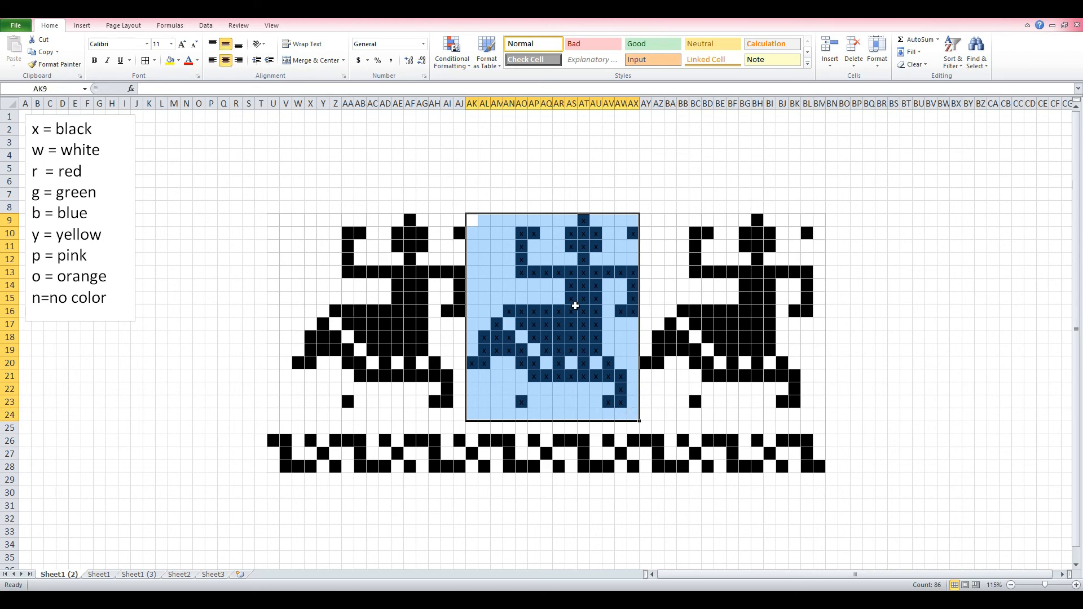
{"action": "left_click", "coordinate": [451, 63]}
{"action": "left_click", "coordinate": [496, 208]}
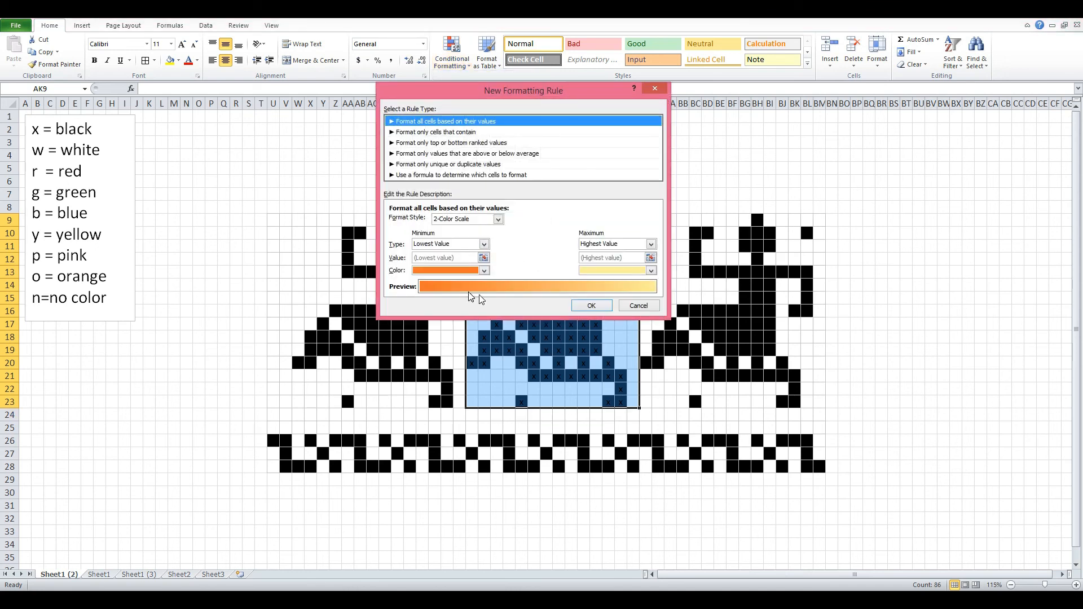
{"action": "left_click", "coordinate": [423, 133]}
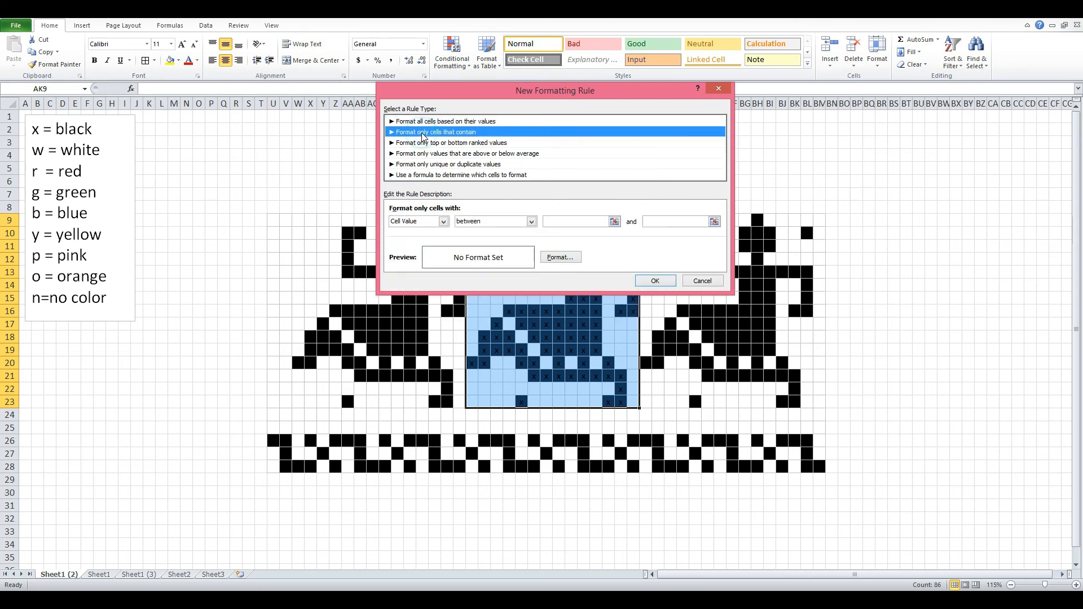
{"action": "left_click", "coordinate": [489, 222]}
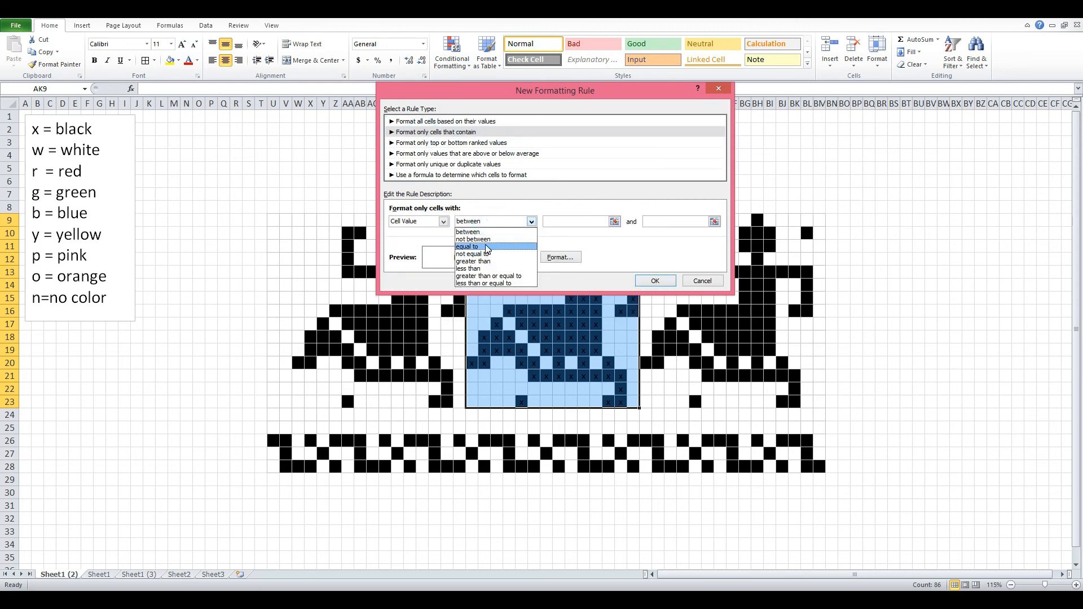
{"action": "left_click", "coordinate": [487, 247]}
{"action": "left_click", "coordinate": [558, 222]}
{"action": "type", "text": "x"}
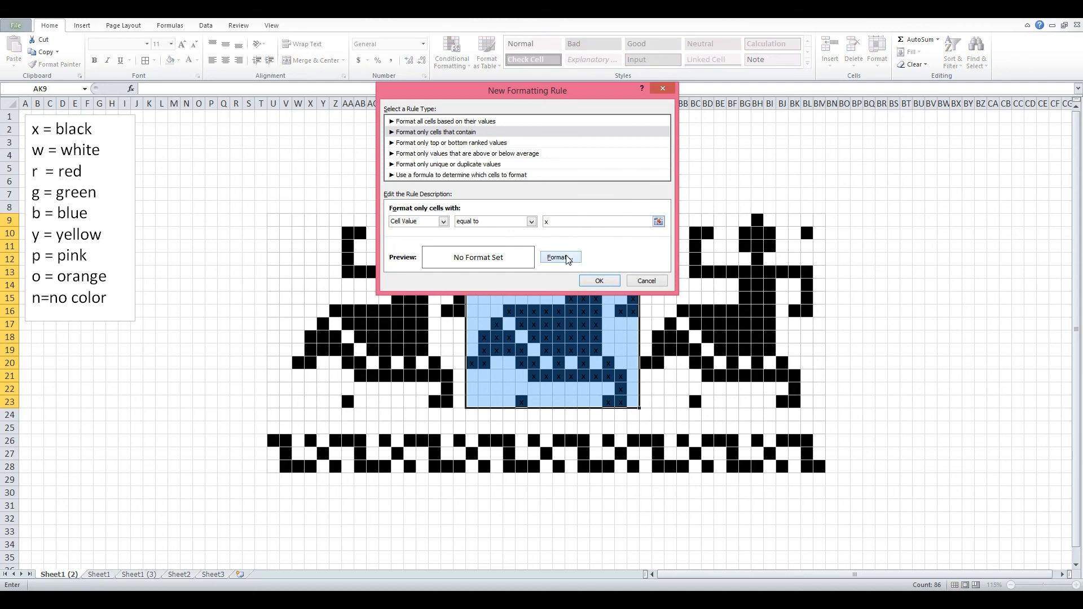
- Give the middle figure's new rule a red font and red fill, and apply it
{"action": "left_click", "coordinate": [566, 257]}
{"action": "left_click", "coordinate": [588, 175]}
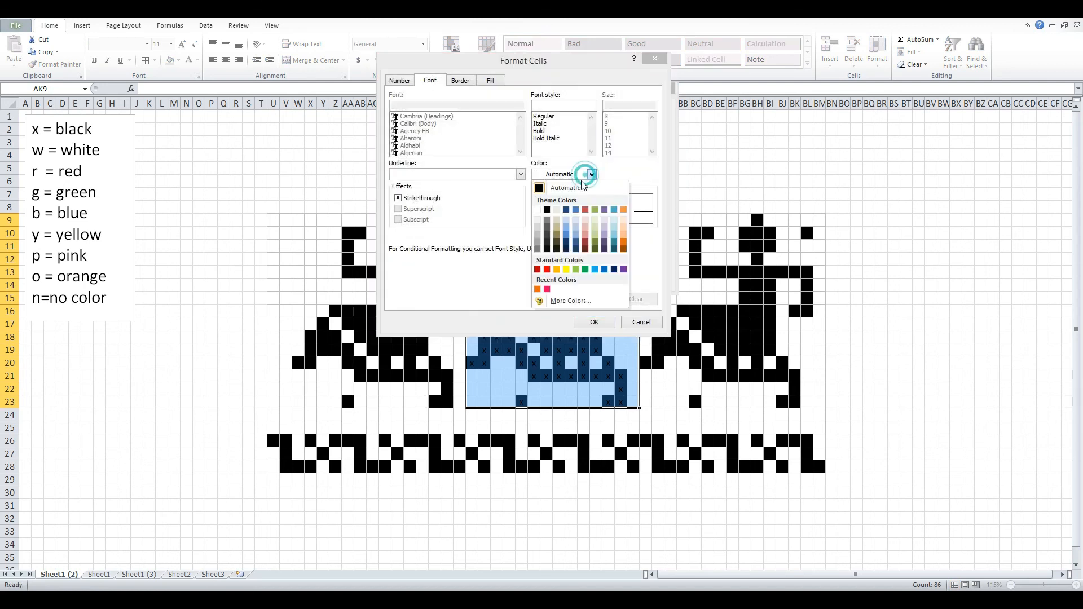
{"action": "left_click", "coordinate": [547, 269]}
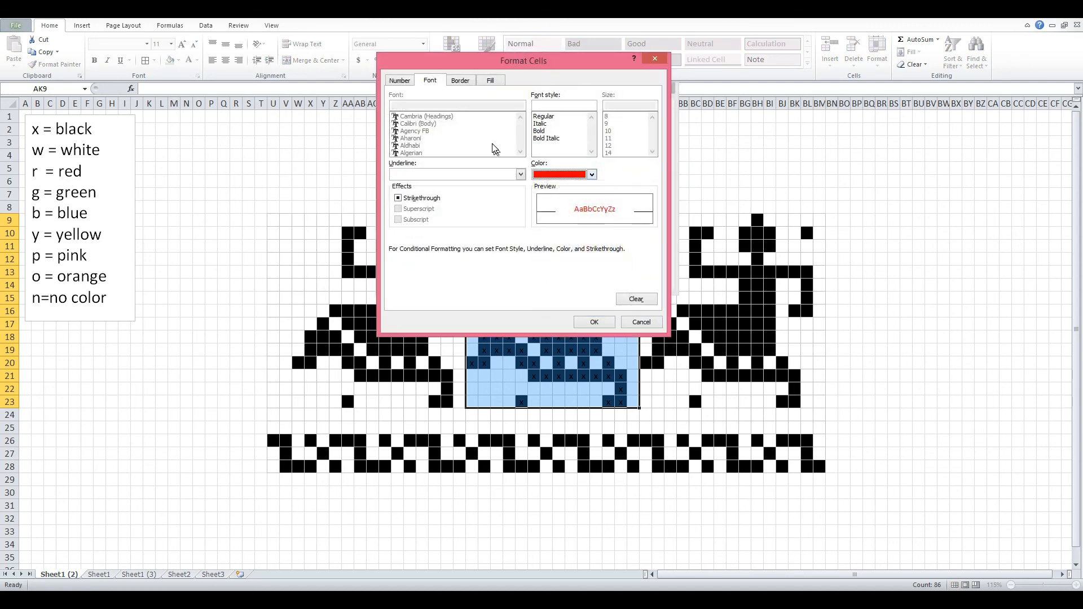
{"action": "left_click", "coordinate": [490, 81]}
{"action": "left_click", "coordinate": [410, 191]}
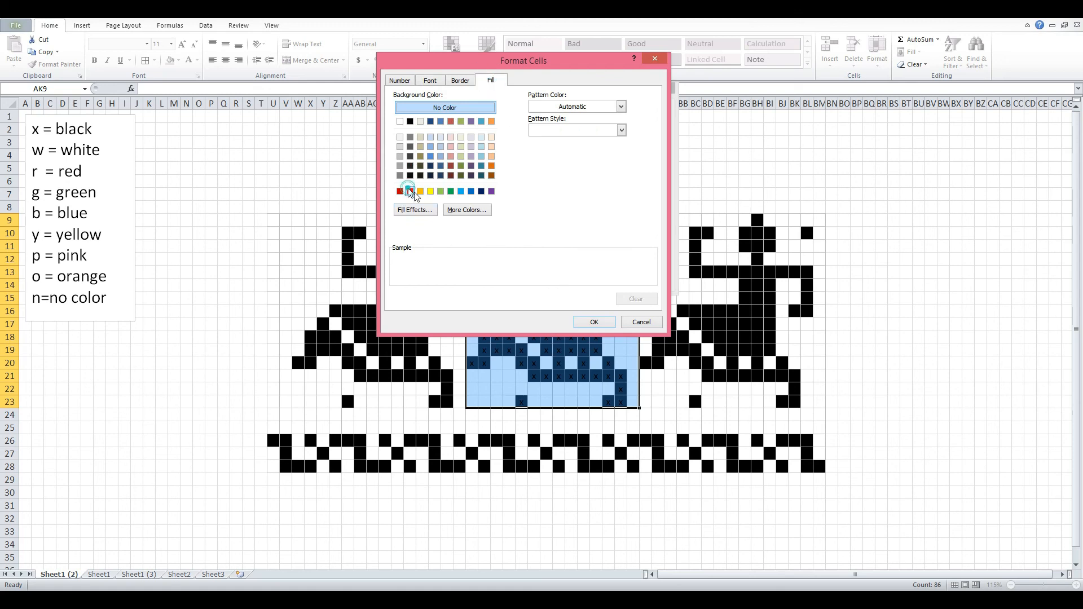
{"action": "left_click", "coordinate": [592, 323]}
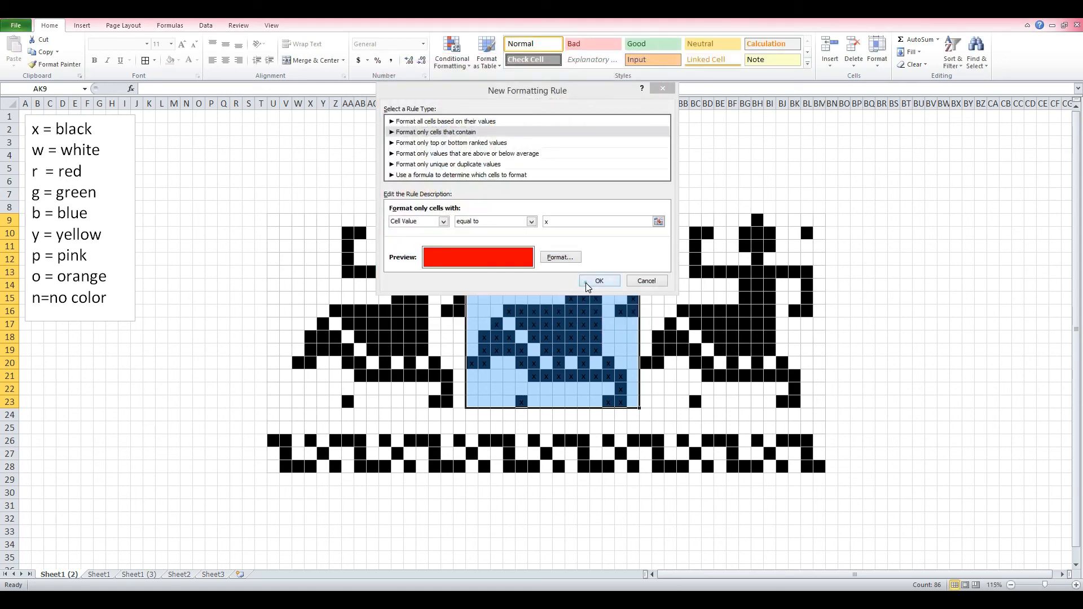
{"action": "left_click", "coordinate": [598, 281]}
{"action": "left_click", "coordinate": [660, 312]}
{"action": "left_click", "coordinate": [903, 349]}
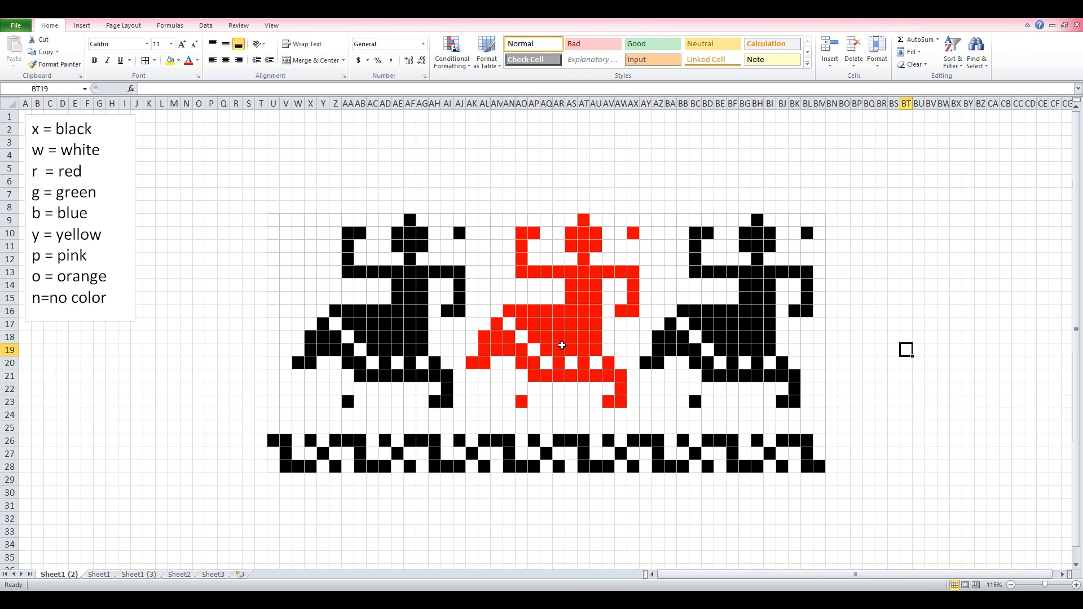
{"action": "left_click", "coordinate": [965, 312]}
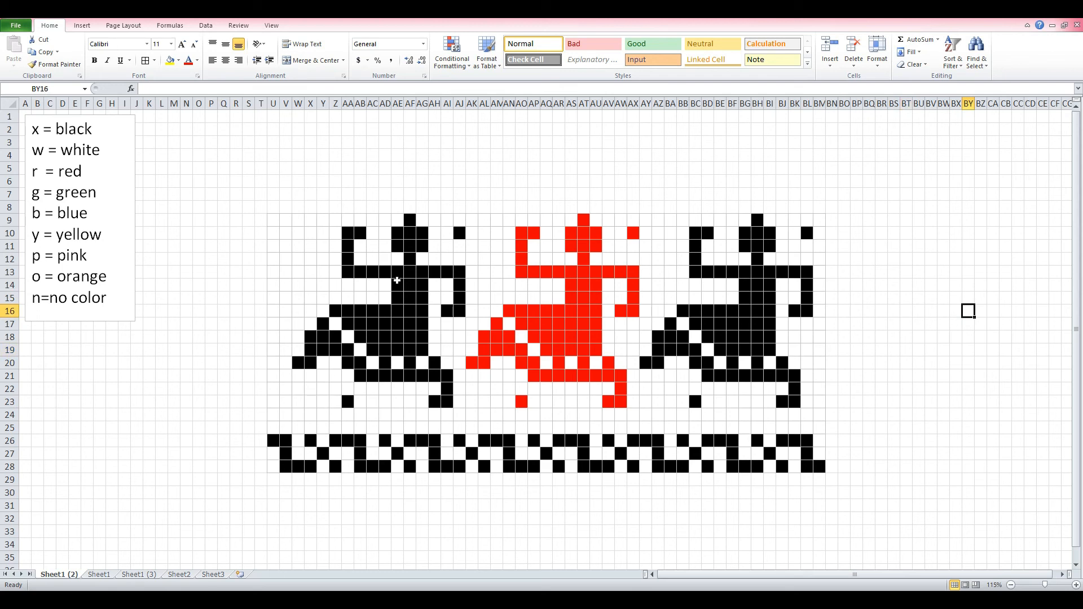
- Draw a stepped green line through M1:P1, P1:P6 and P6:S6 with cell P3 in red, using the letter codes
{"action": "left_click", "coordinate": [262, 180]}
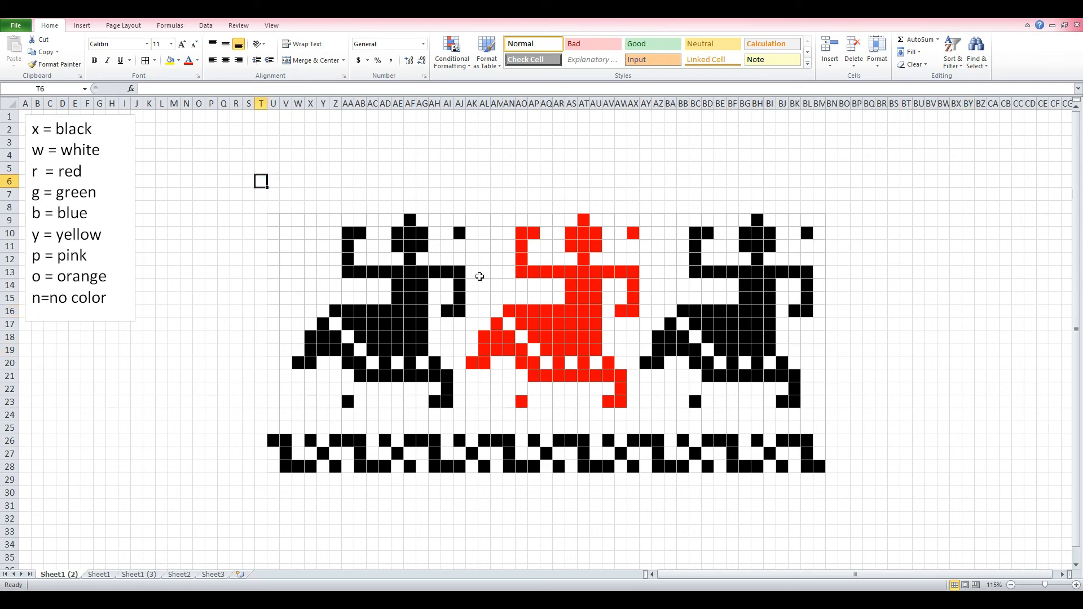
{"action": "left_click", "coordinate": [214, 147]}
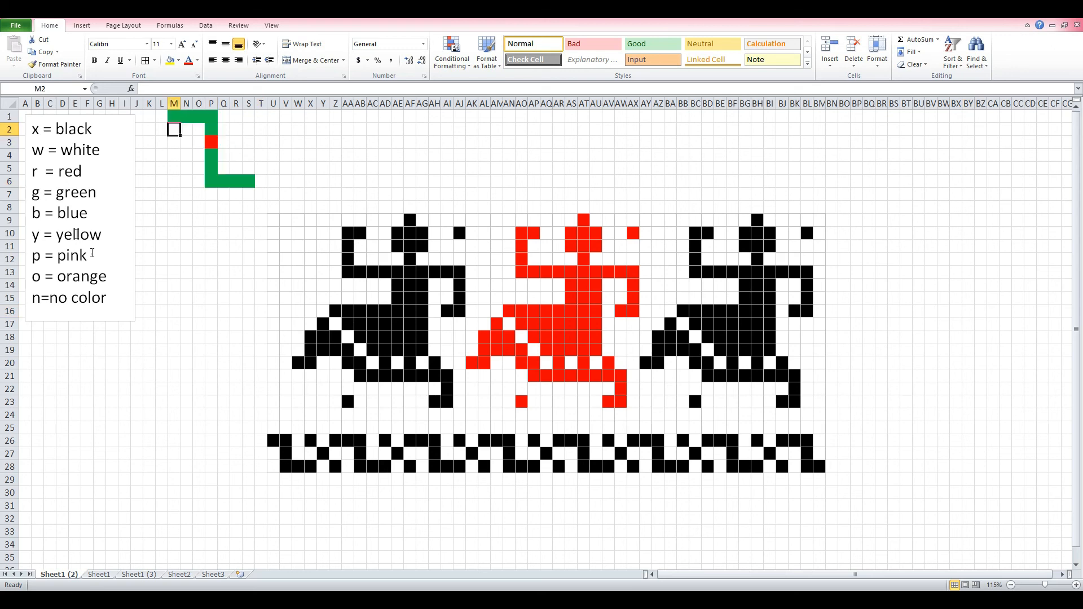
{"action": "left_click", "coordinate": [210, 299]}
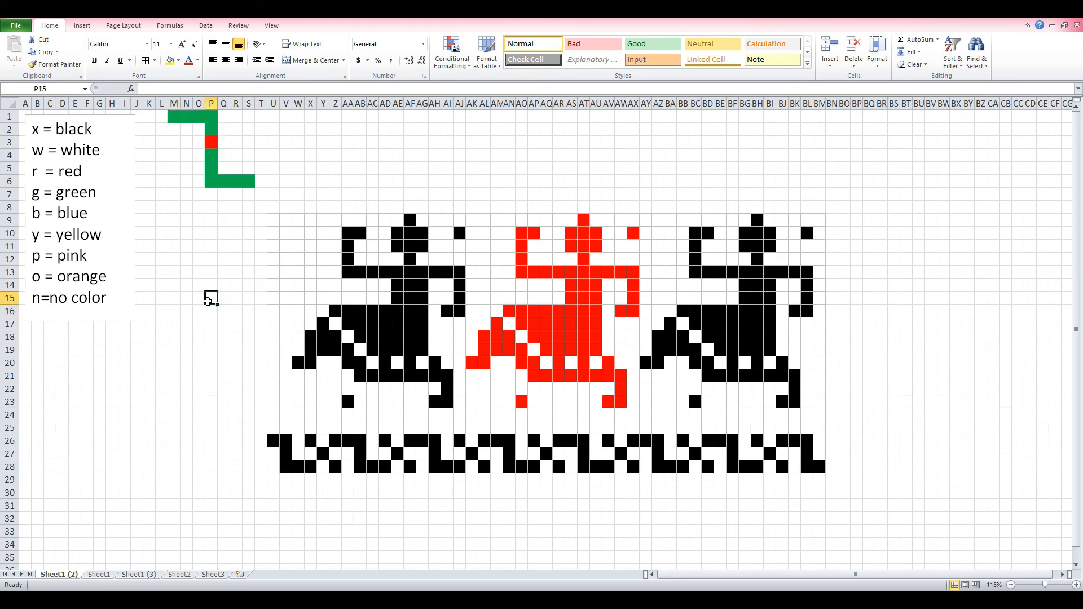